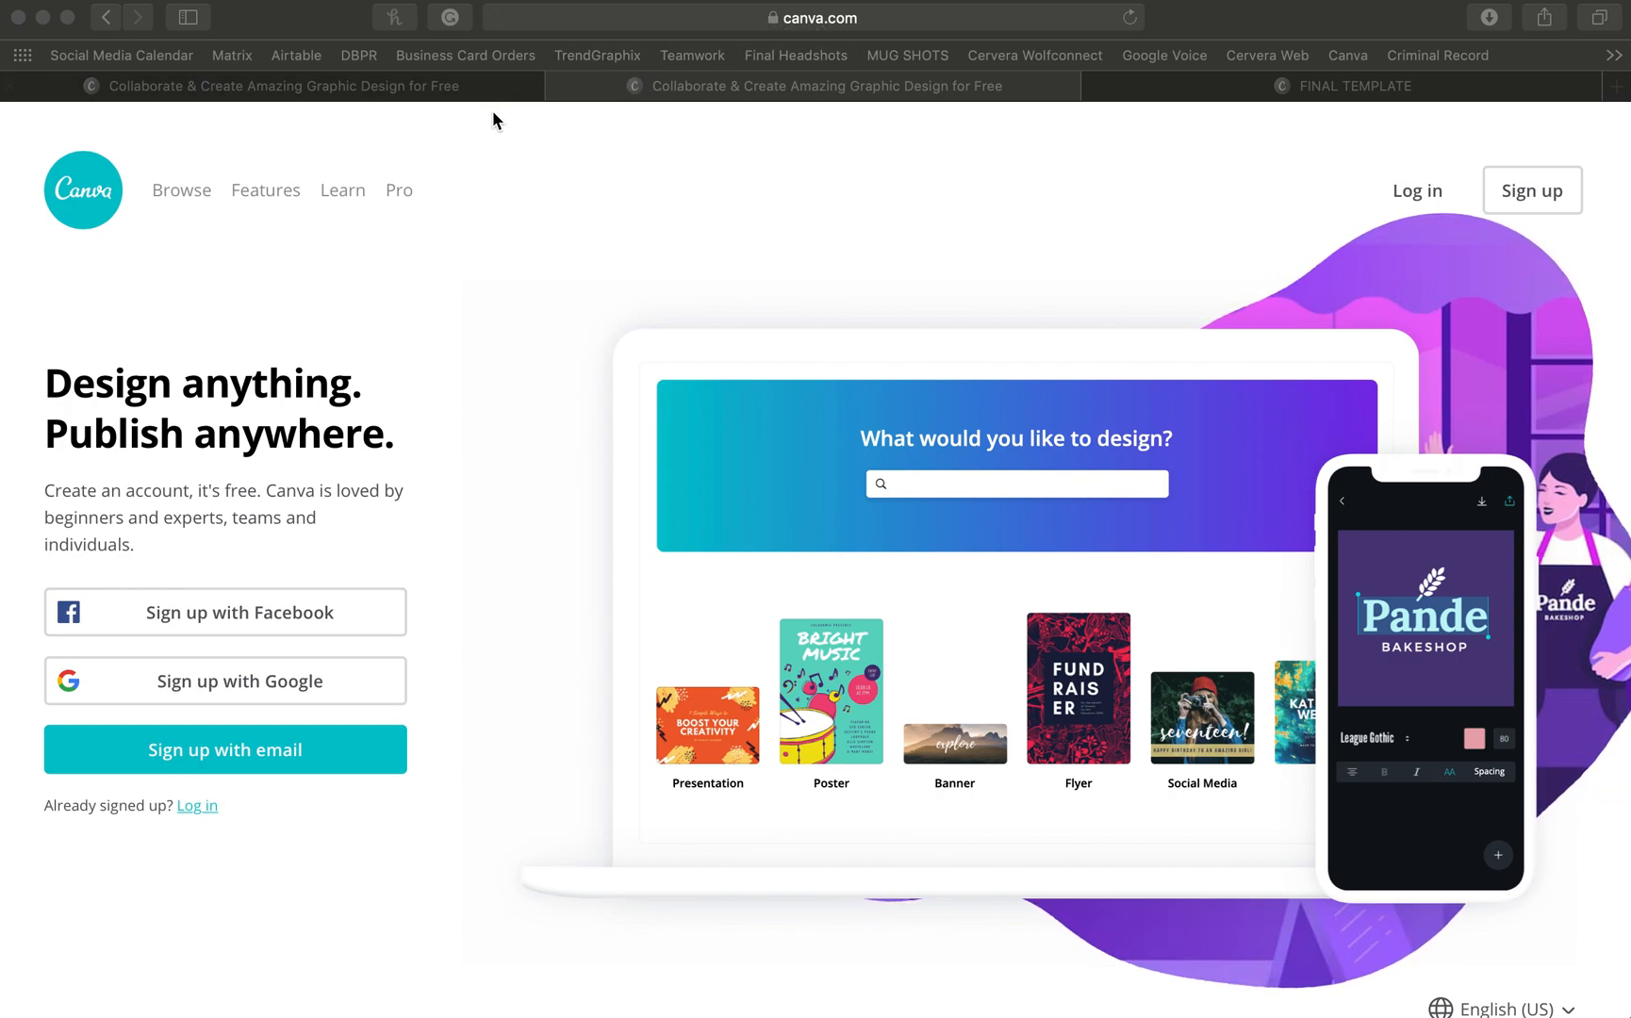
# - Log into the existing Canva account using the saved email login from autofill
pyautogui.click(154, 765)
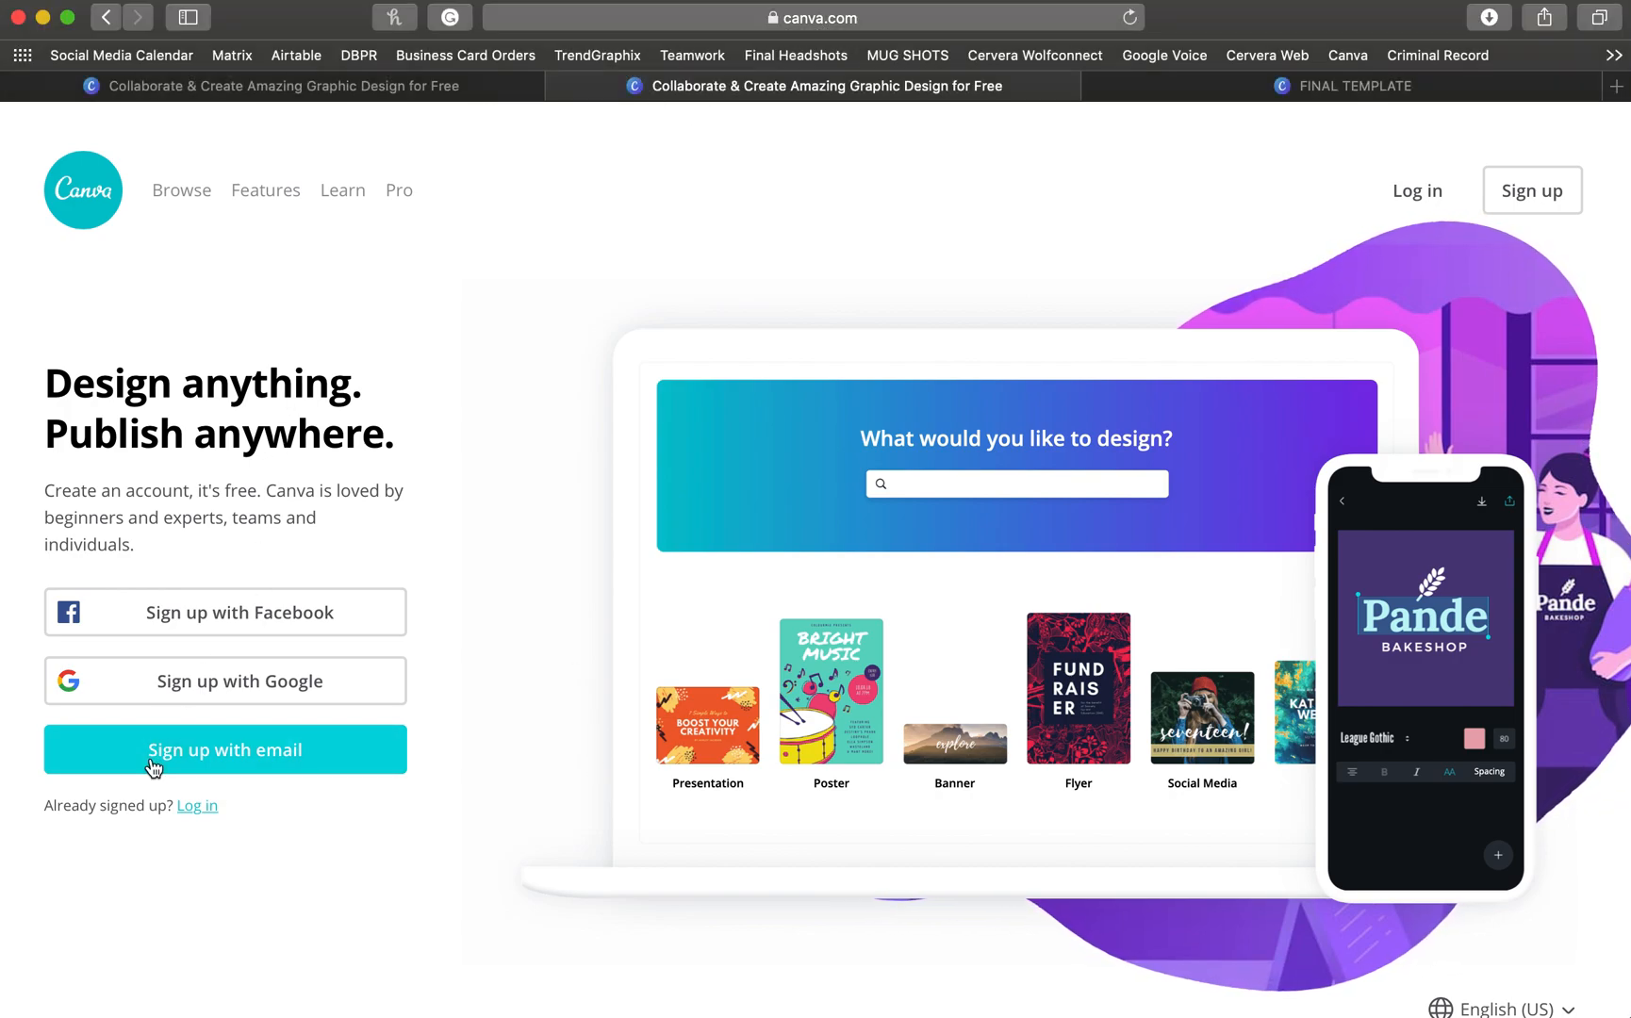
pyautogui.click(154, 764)
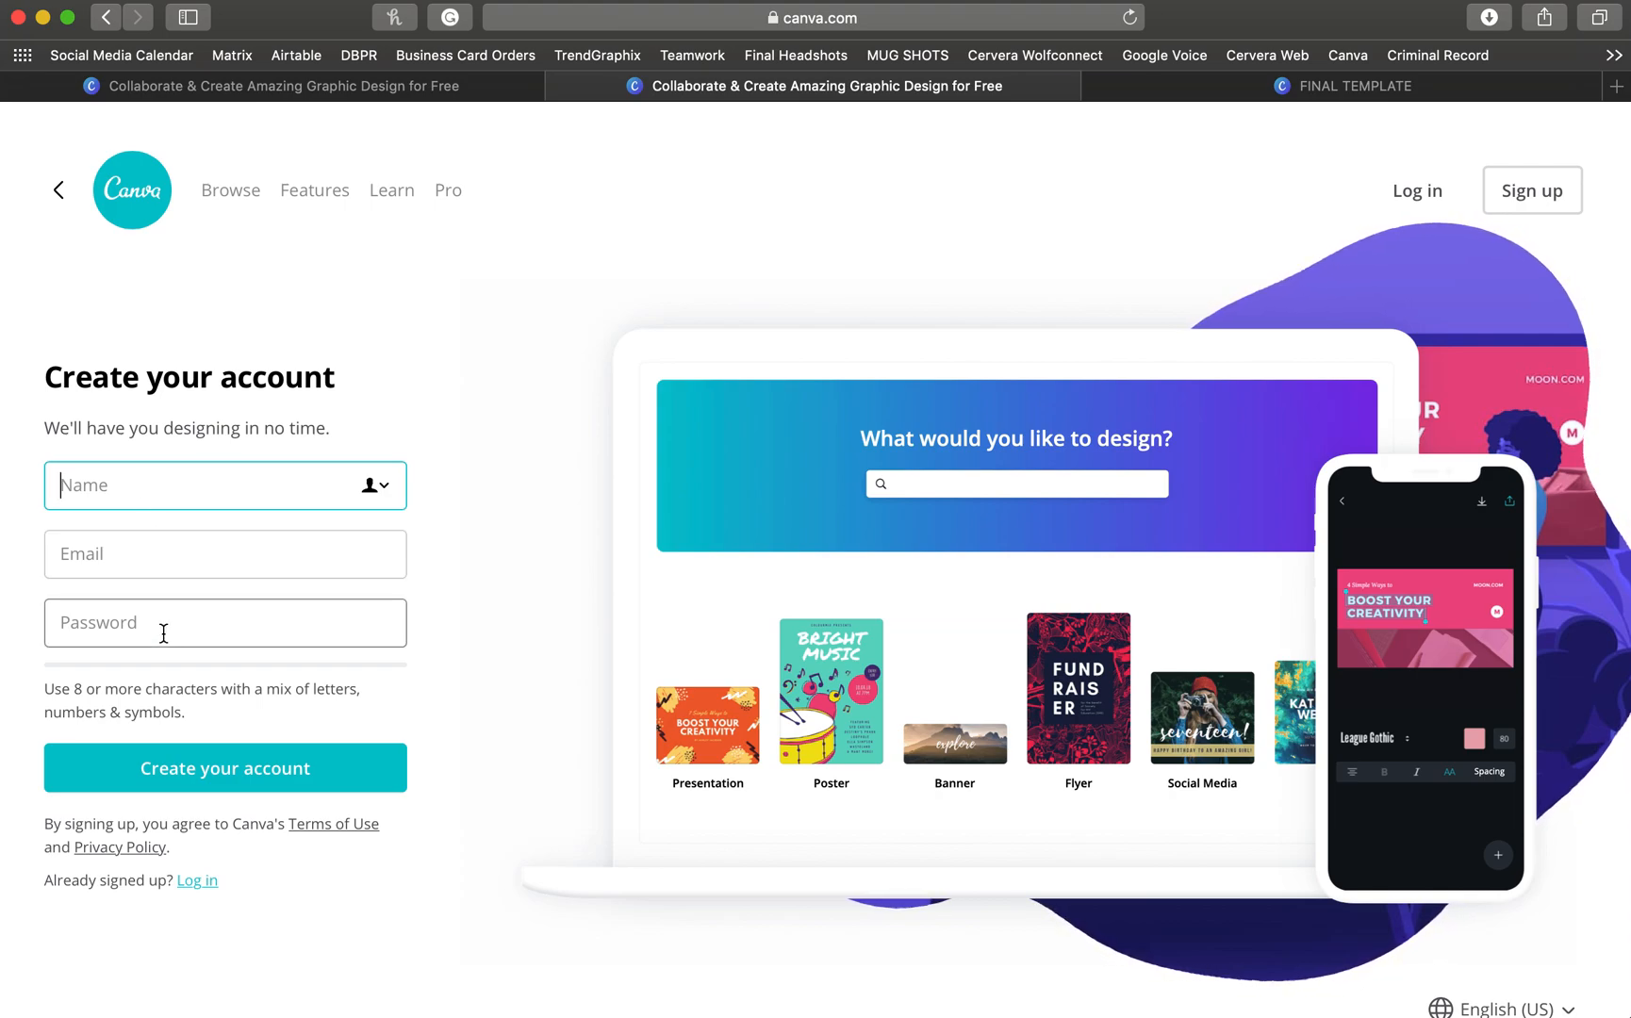
pyautogui.click(200, 881)
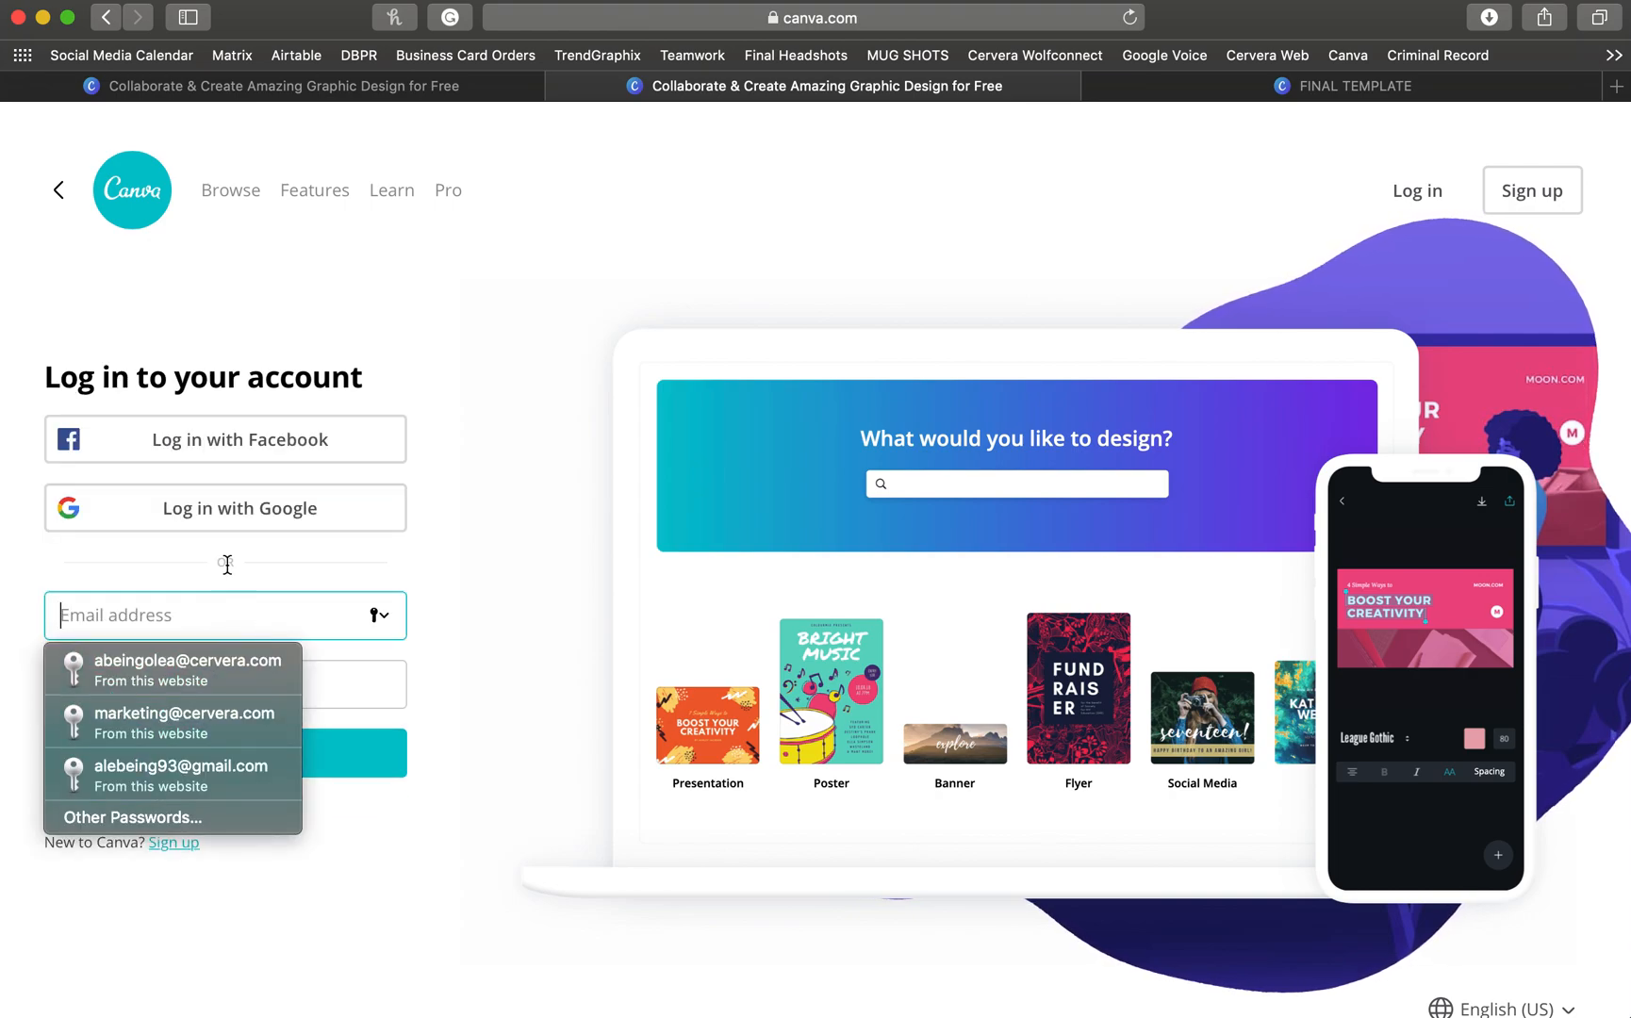
pyautogui.click(214, 651)
pyautogui.press('Return')
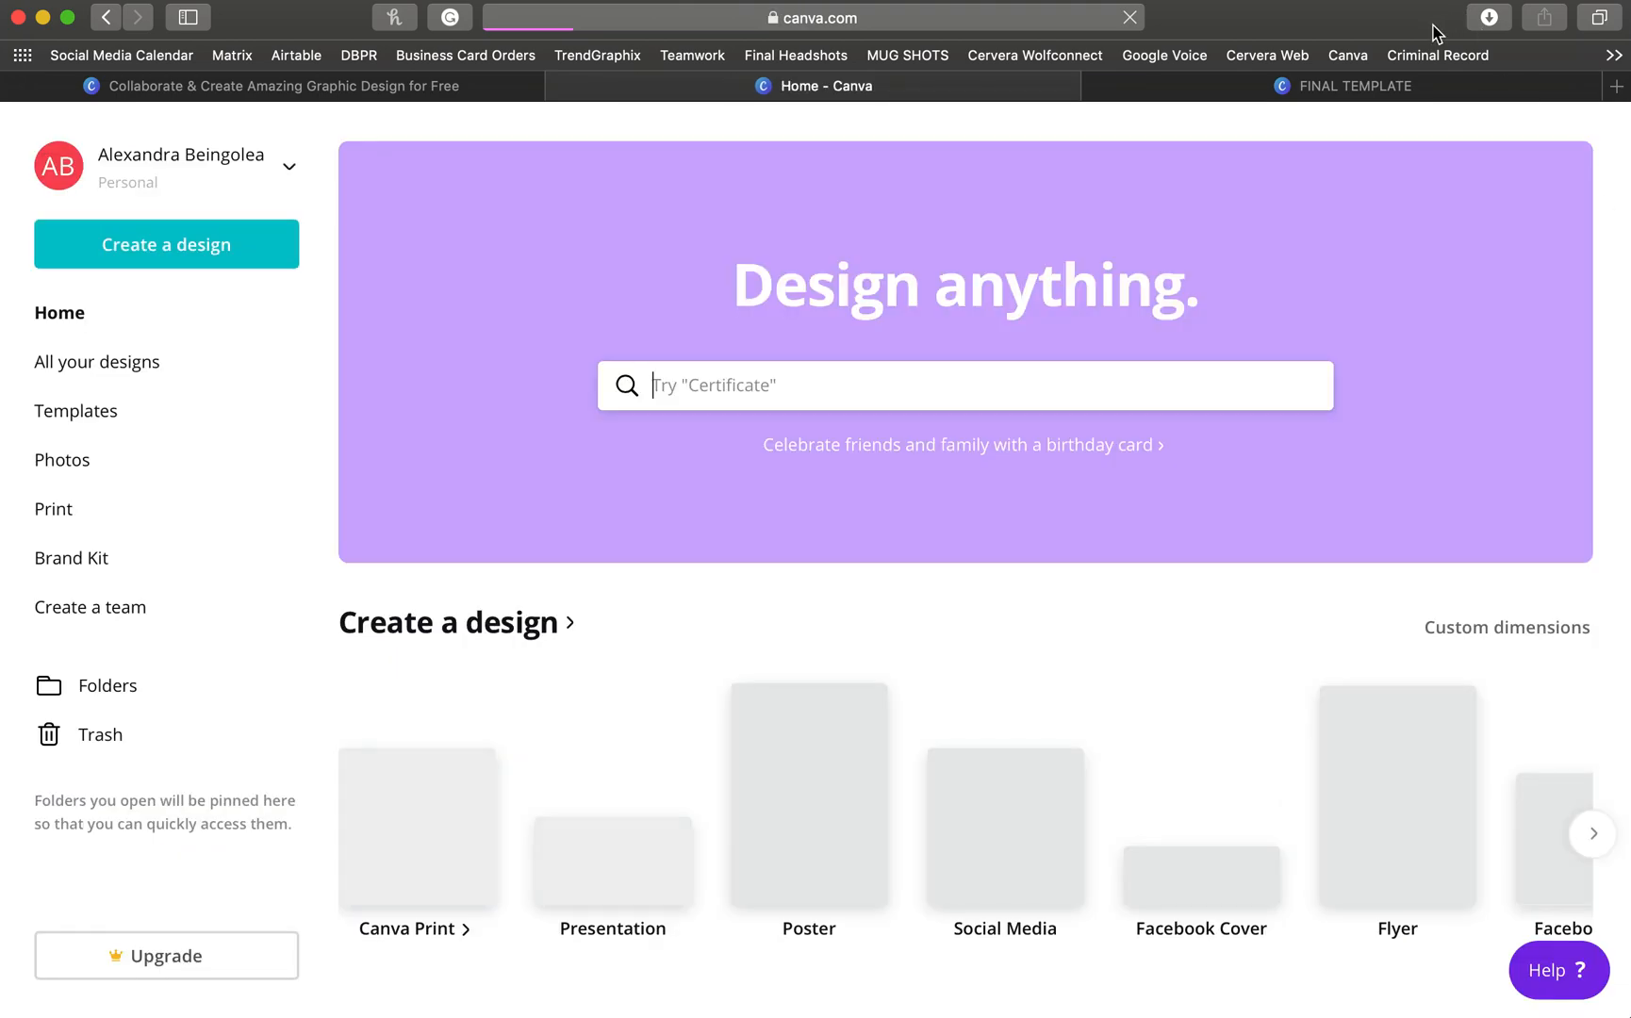
# - Switch to the FINAL TEMPLATE tab showing the 600×1200 px FOR SALE flyer template
pyautogui.click(1336, 94)
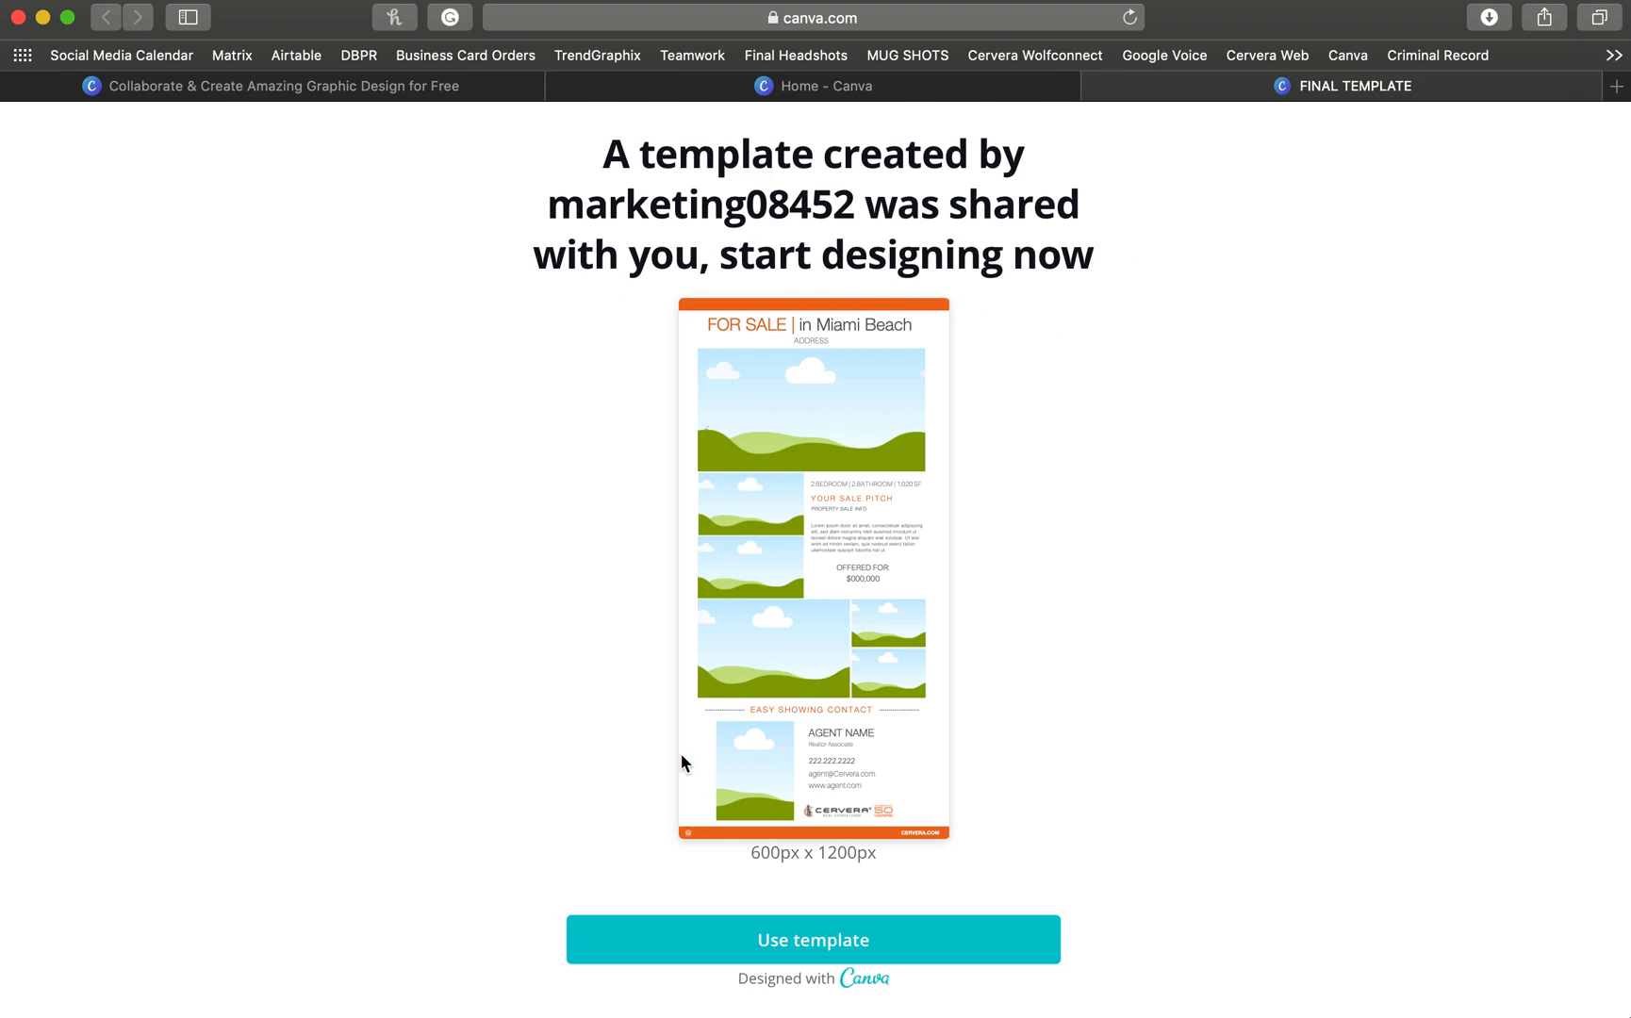
# - Start a new editable design from the shared Miami Beach FOR SALE template
pyautogui.click(680, 947)
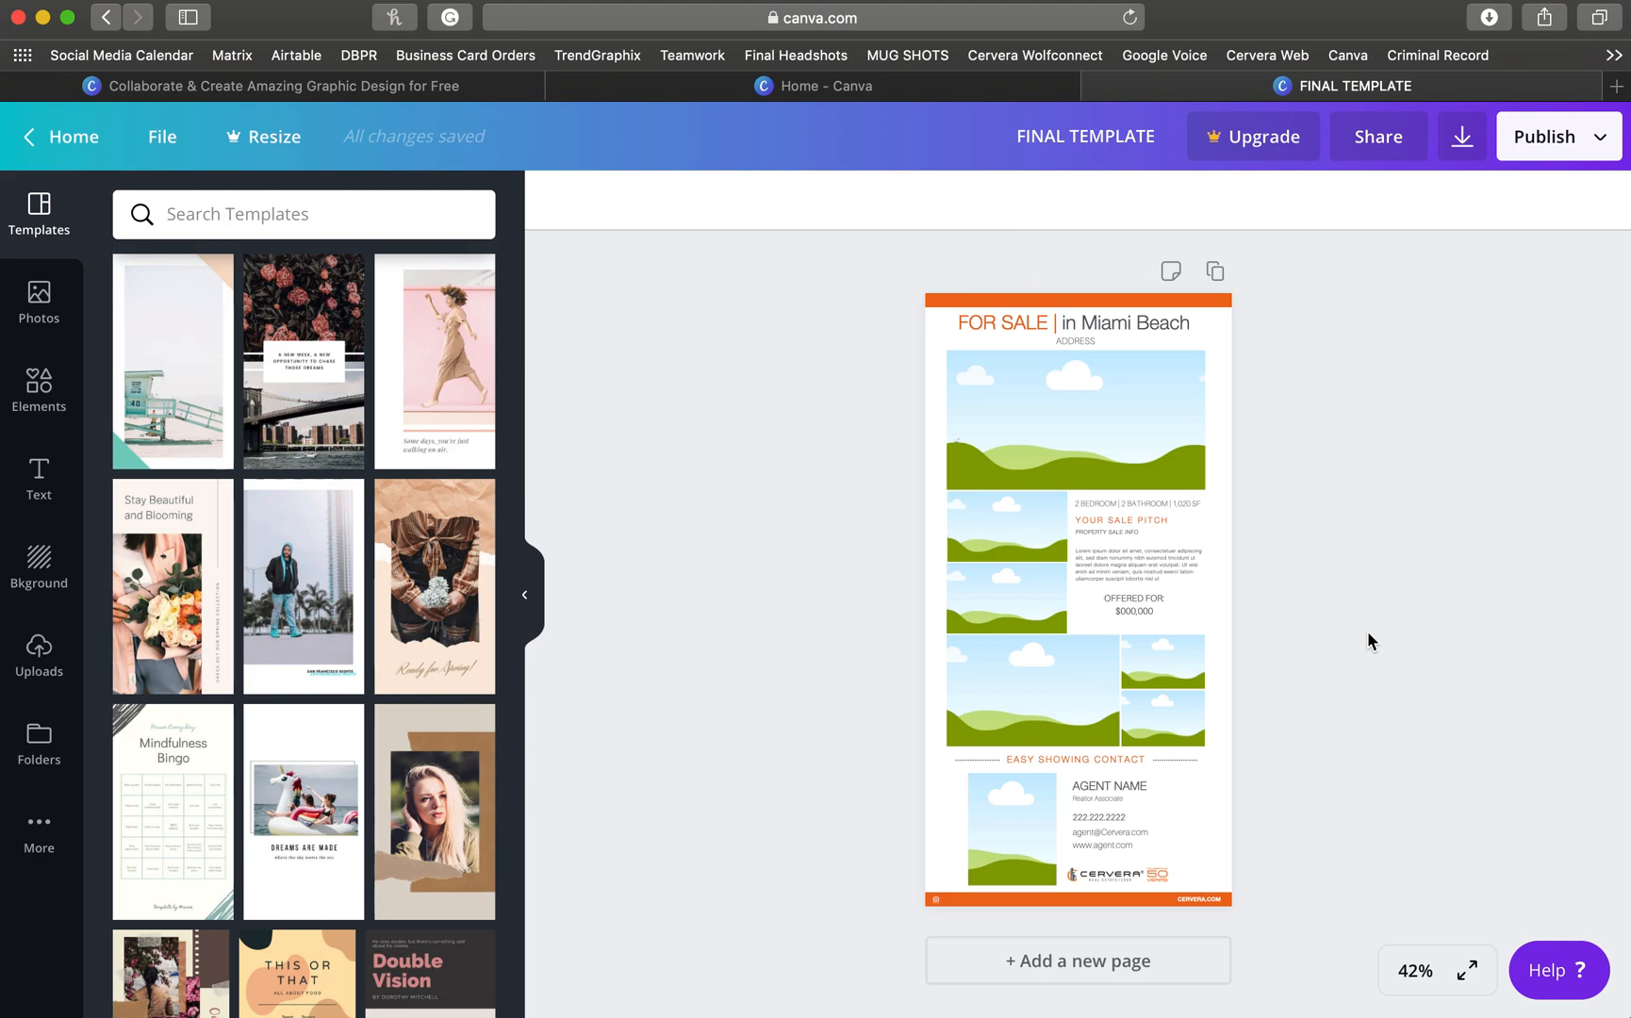
# - Make a copy of the design and title it with the property's street address plus '| FOR SALE'
pyautogui.click(166, 142)
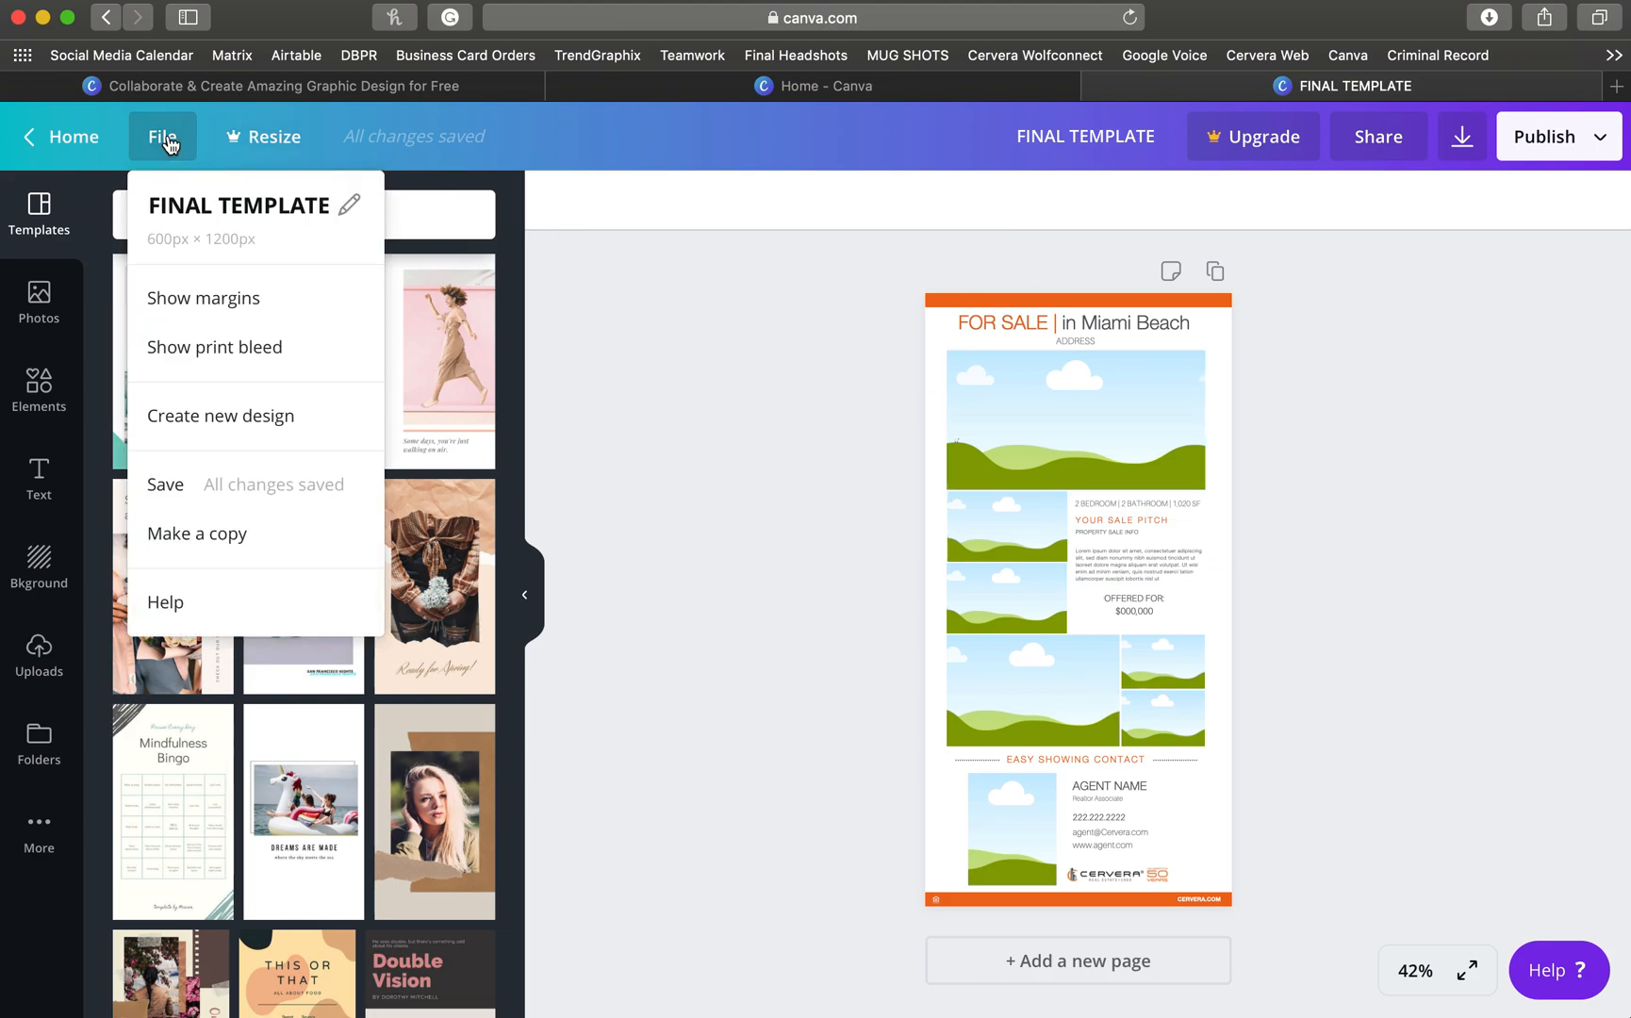
pyautogui.click(198, 535)
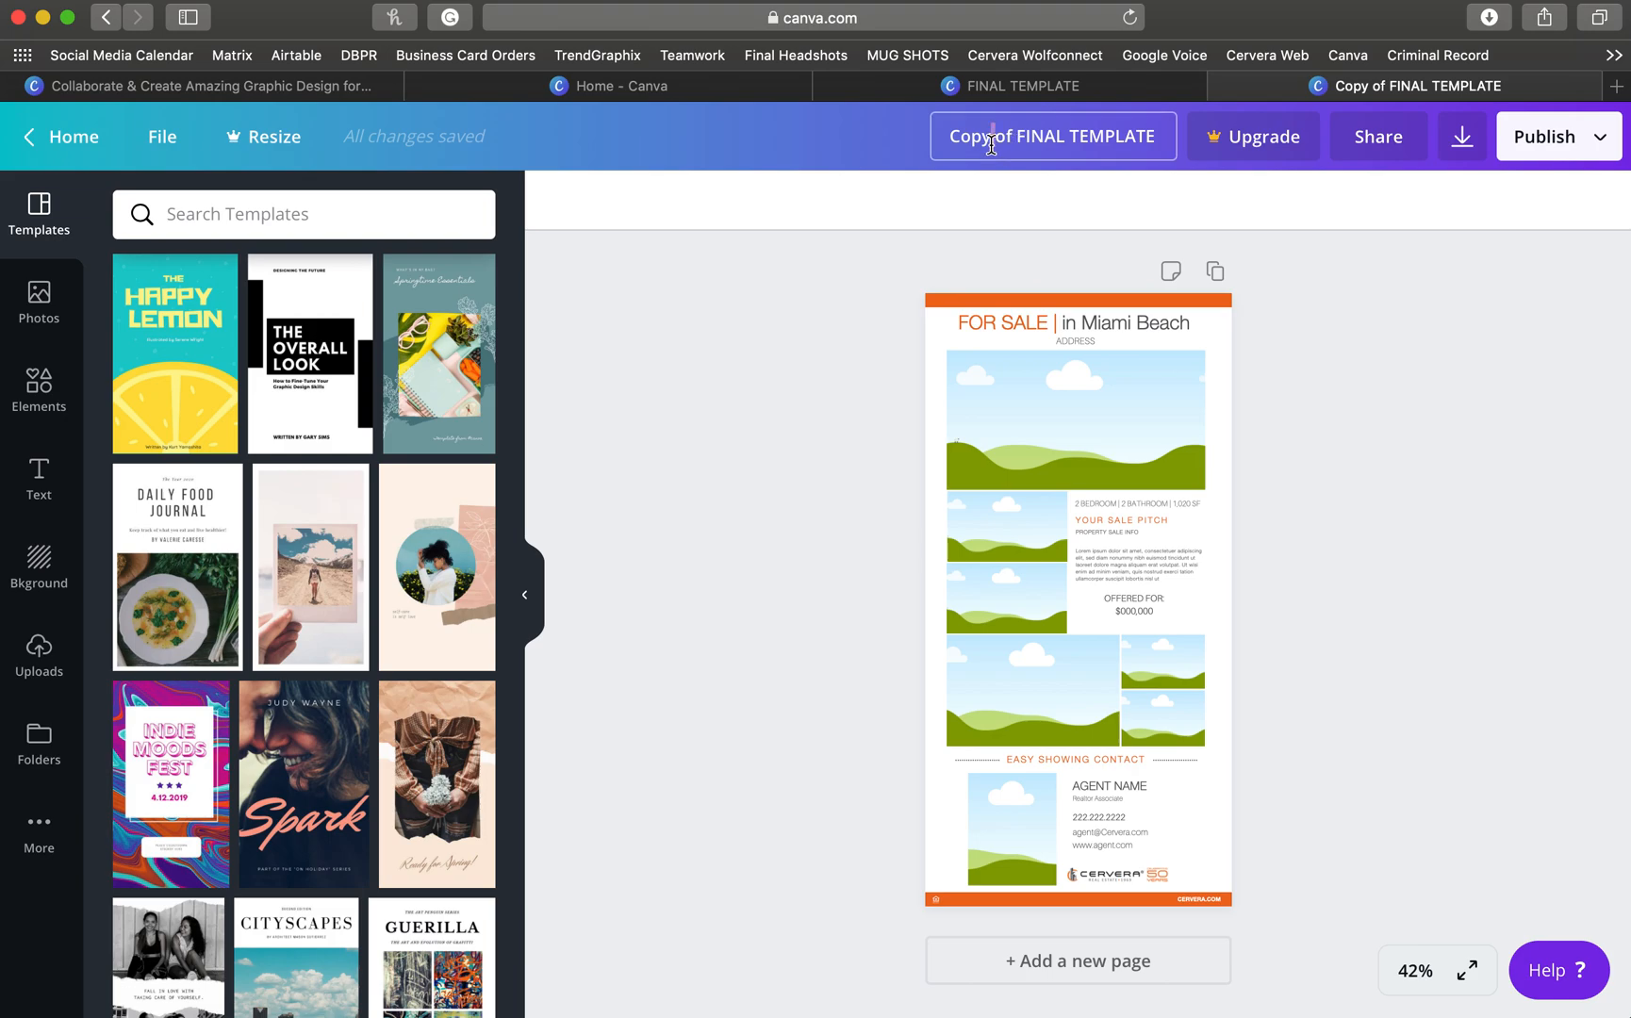
pyautogui.click(991, 143)
pyautogui.press('BackSpace')
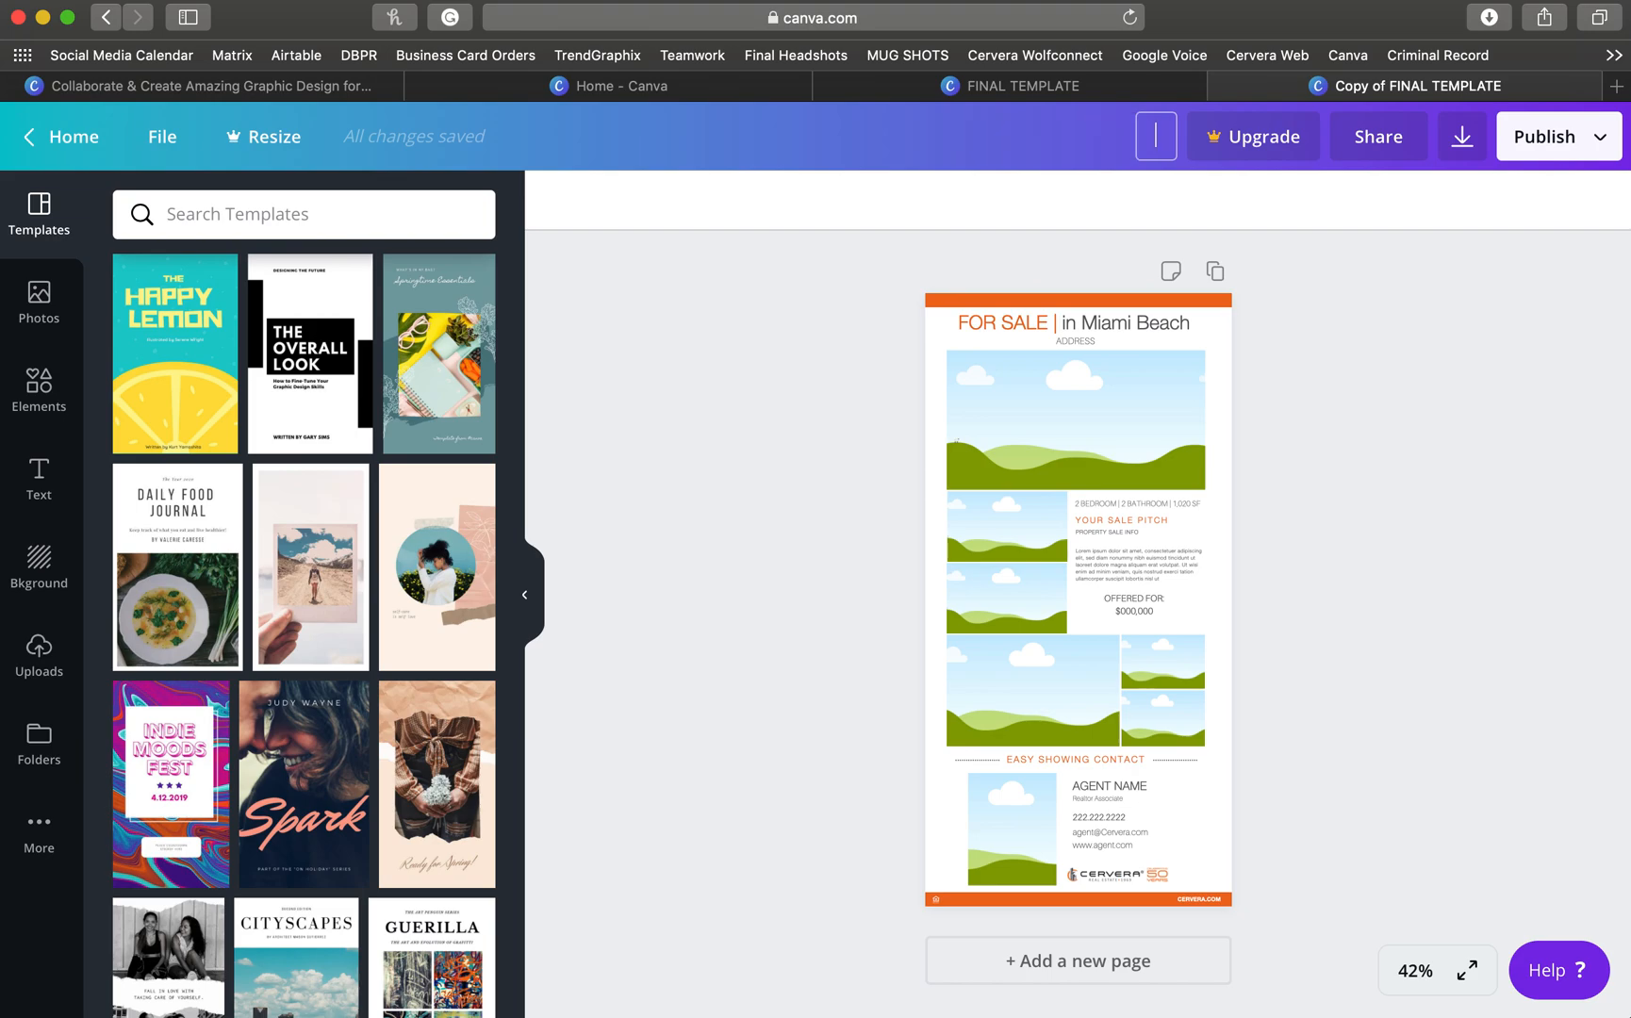
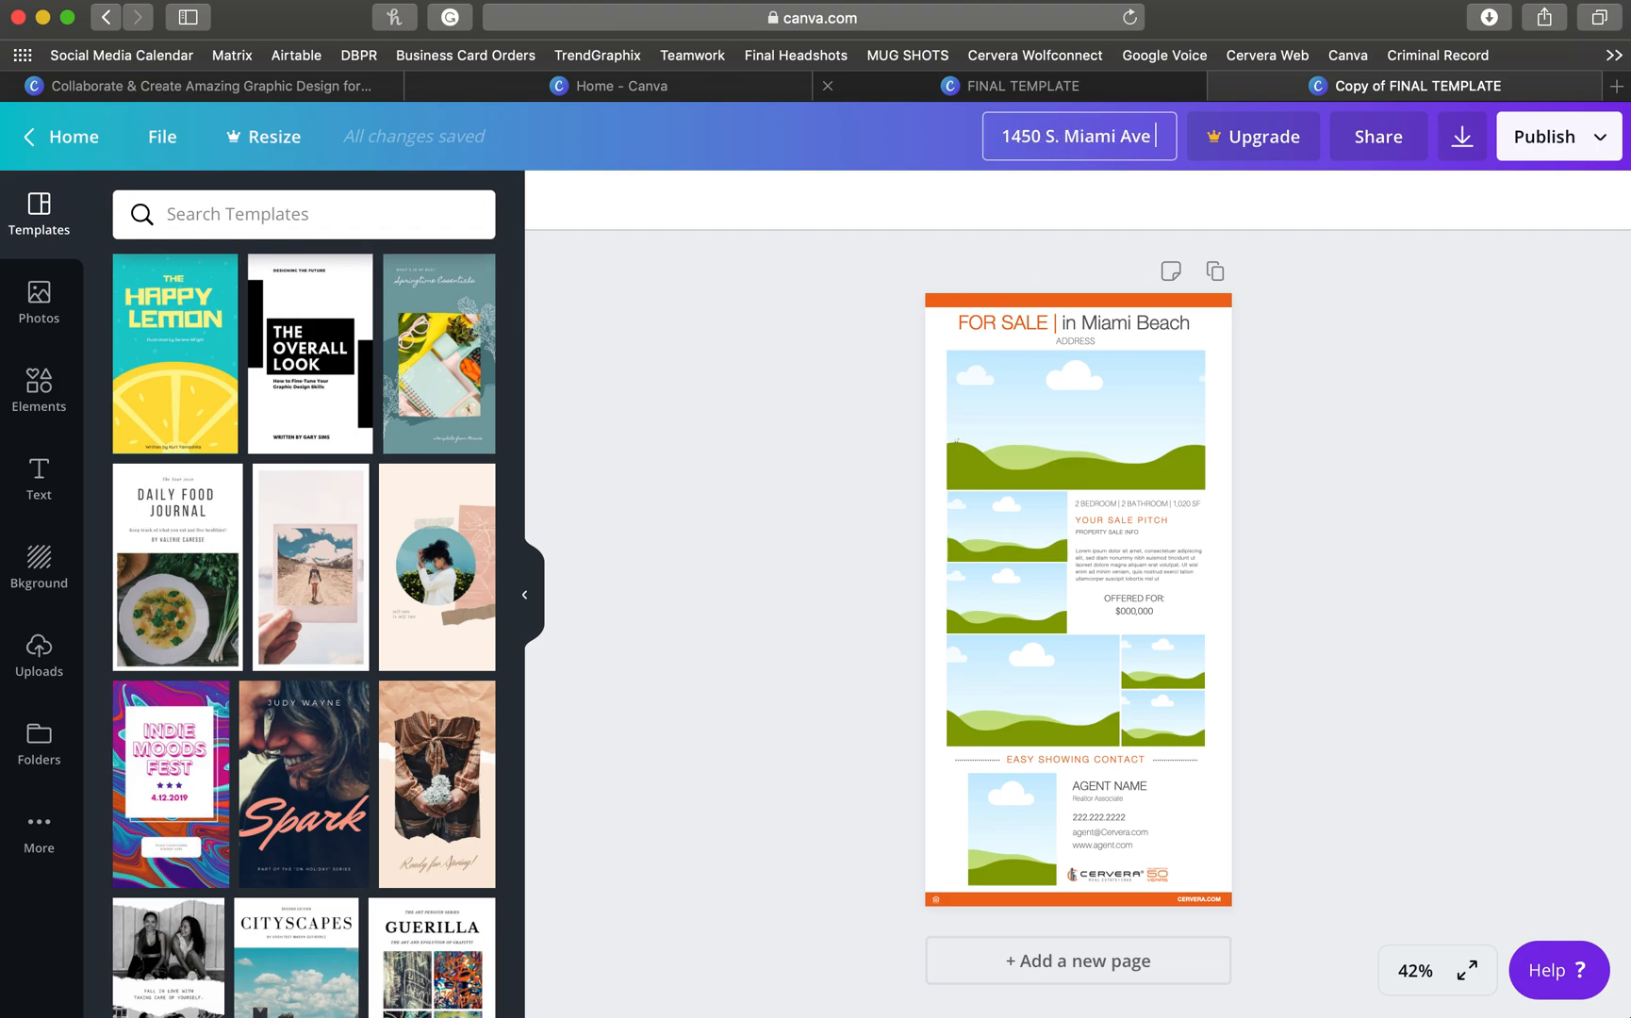
pyautogui.write(' | FOR SALE')
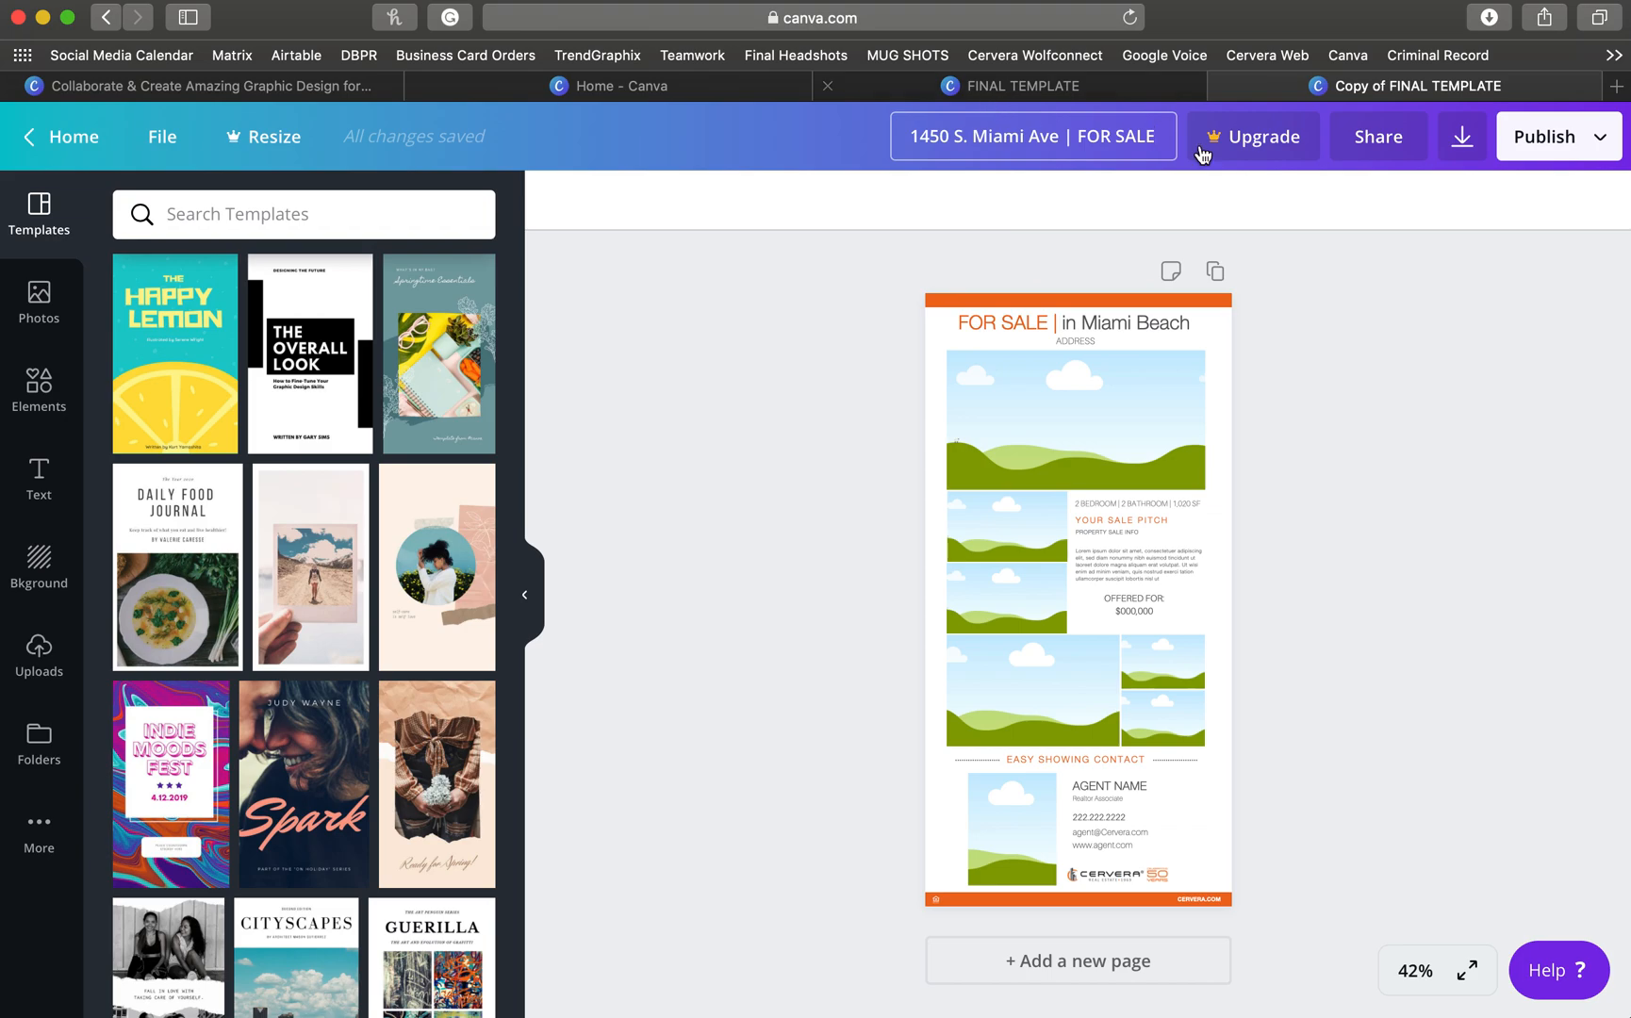
pyautogui.click(1425, 323)
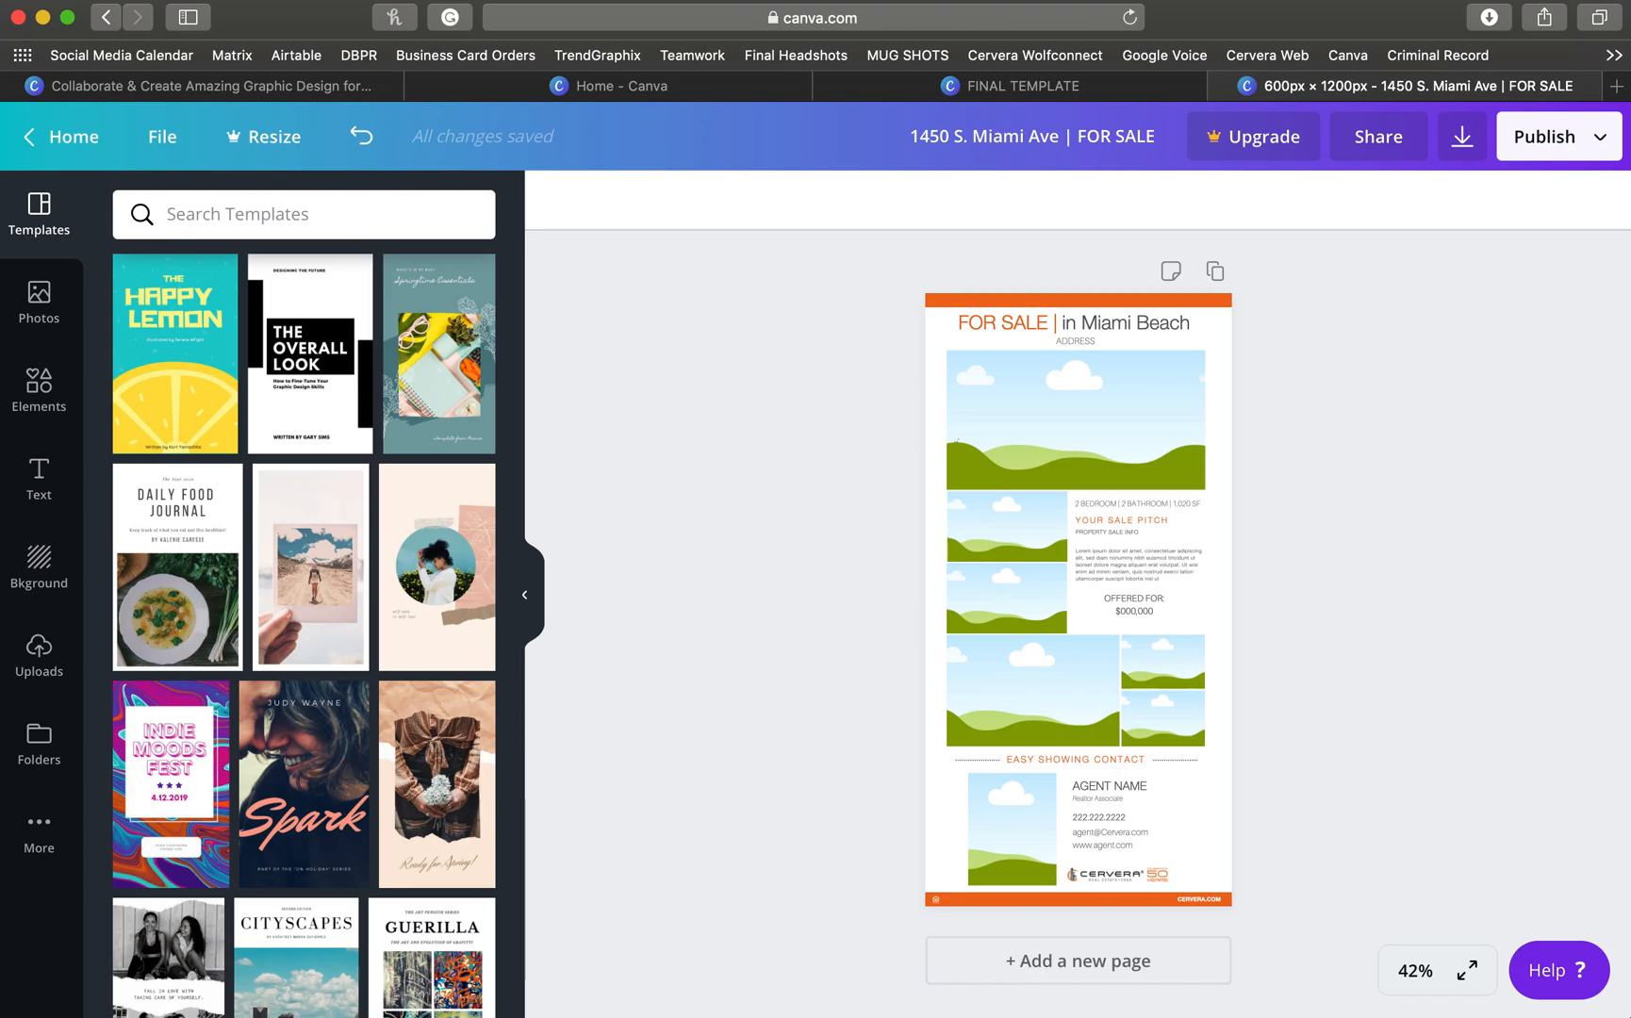
# - Upload all property photos from the Desktop 'Pics For Sample' folder
pyautogui.click(31, 664)
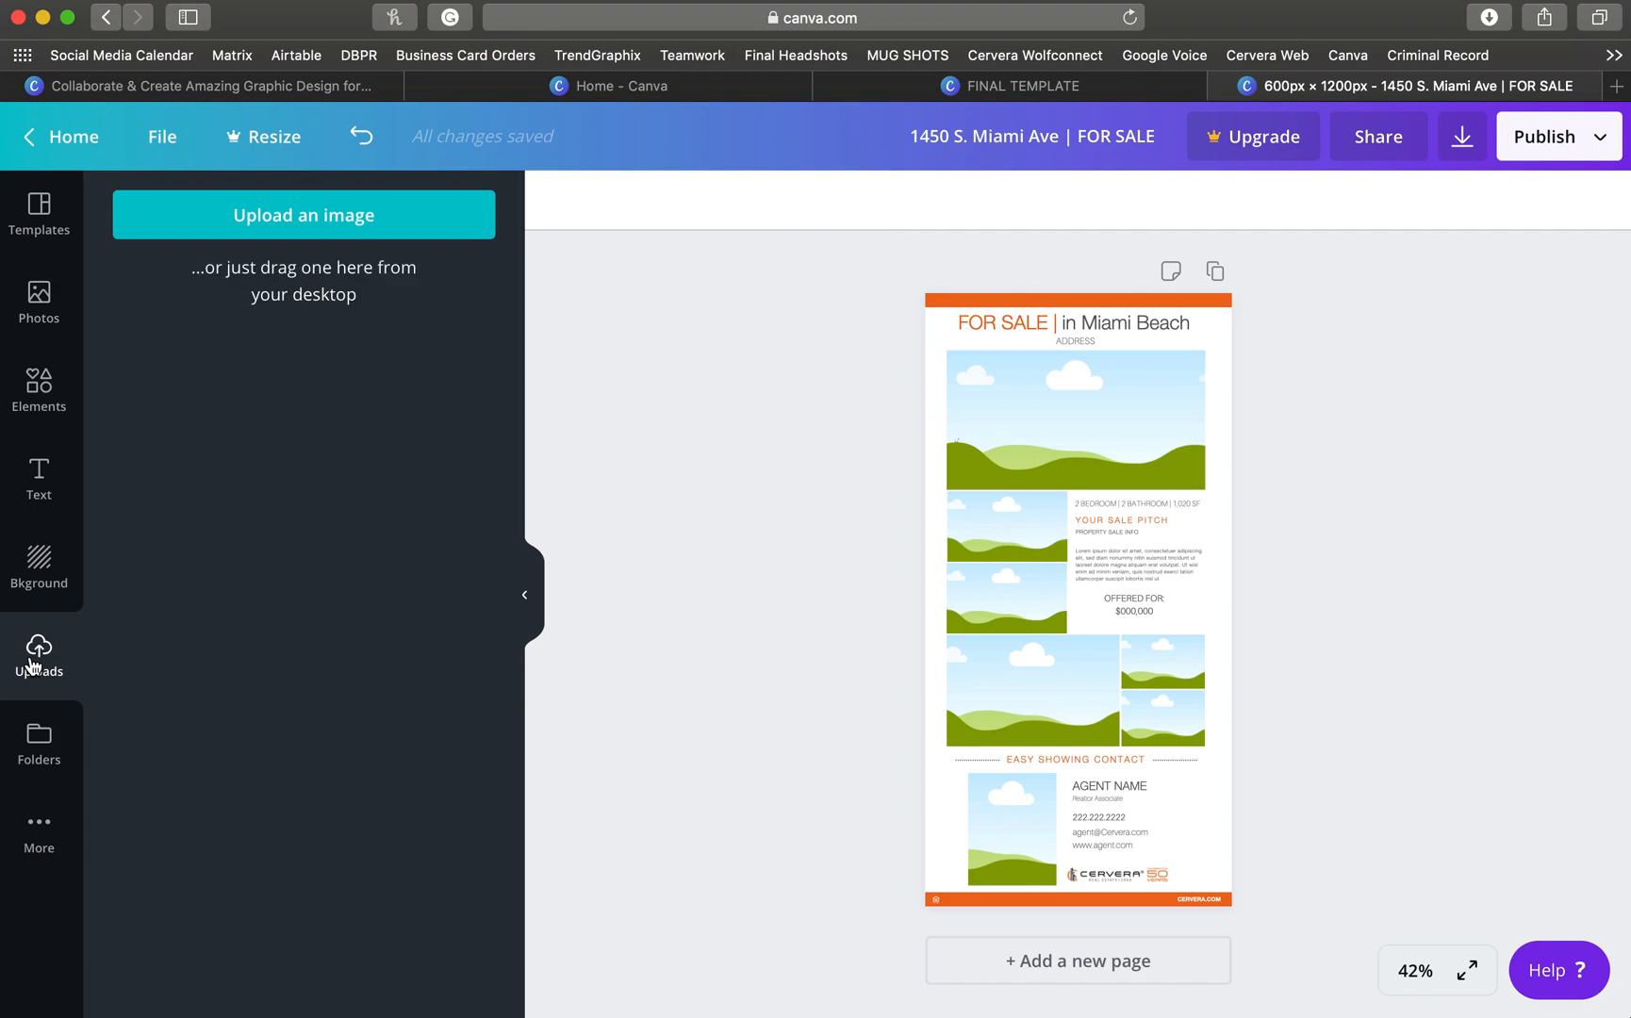
pyautogui.click(288, 219)
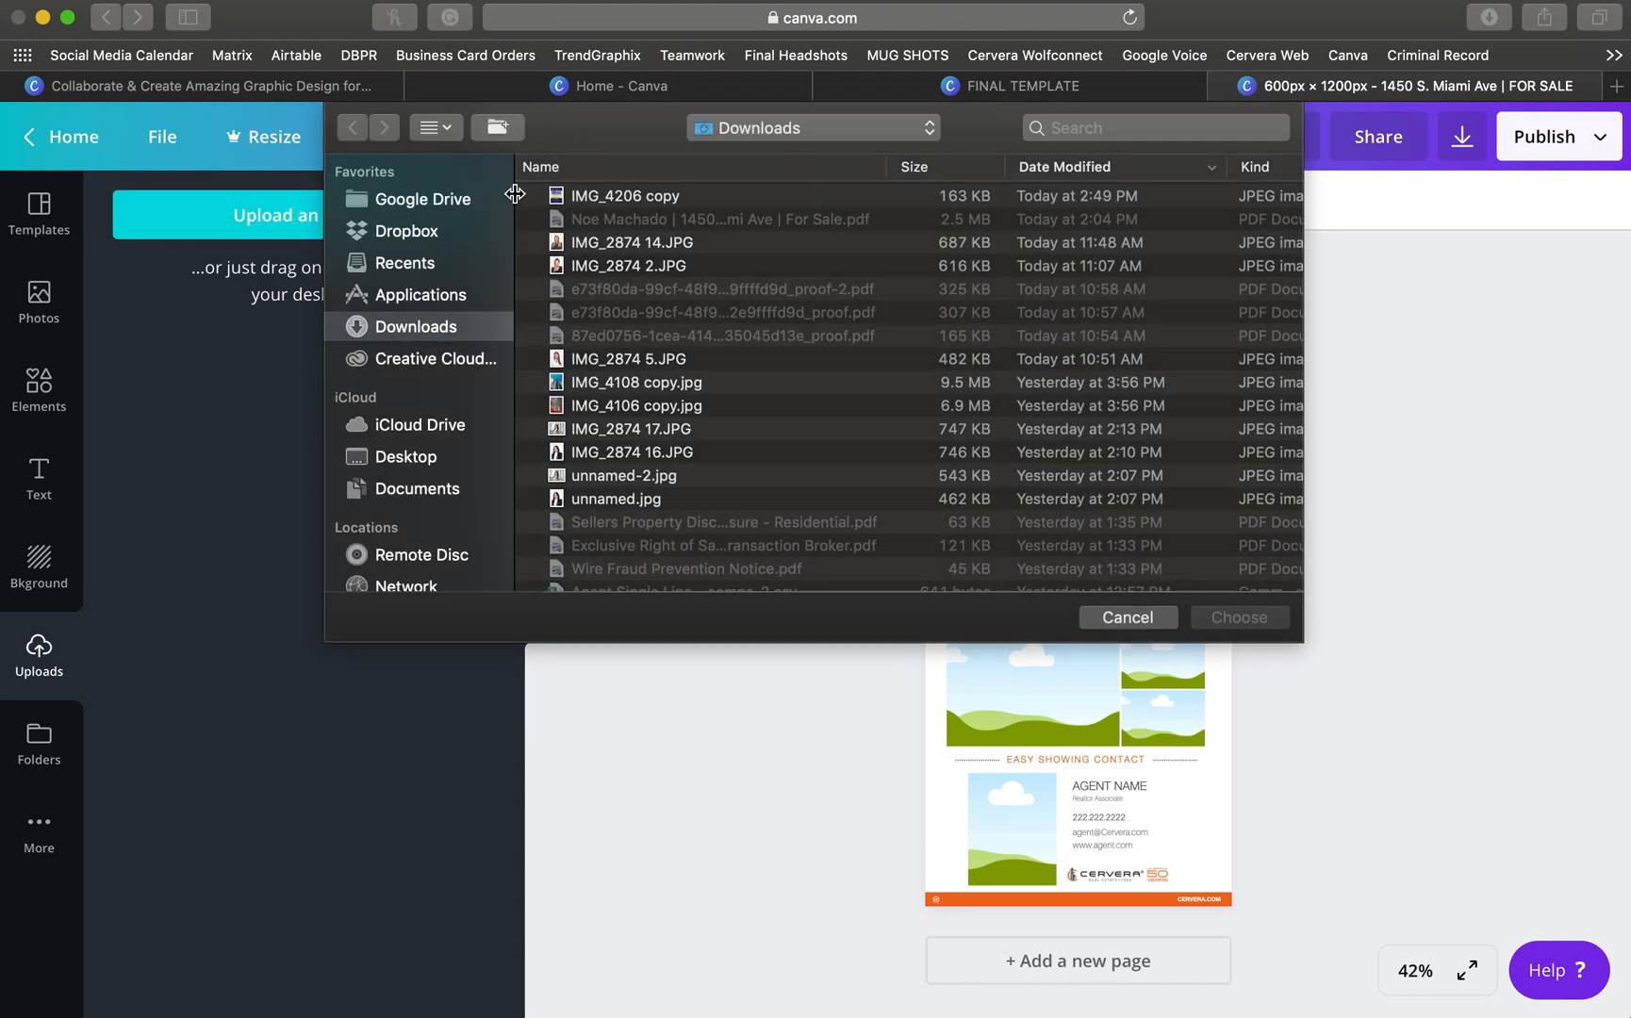
pyautogui.click(394, 456)
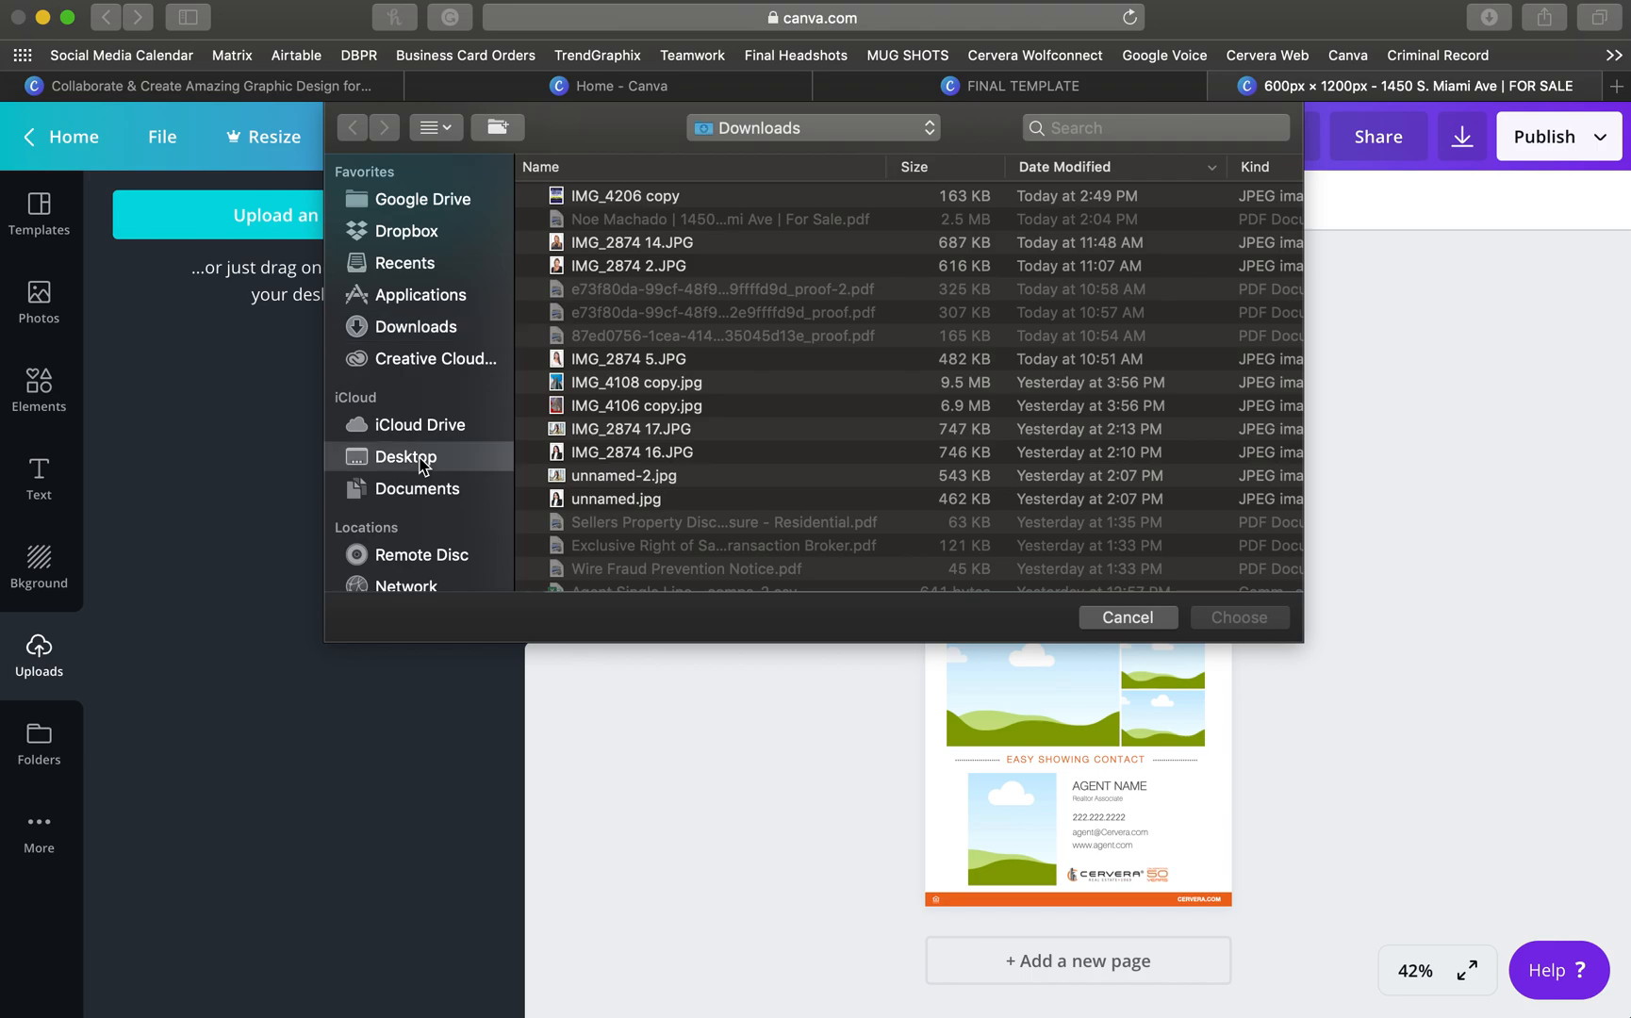
pyautogui.doubleClick(611, 269)
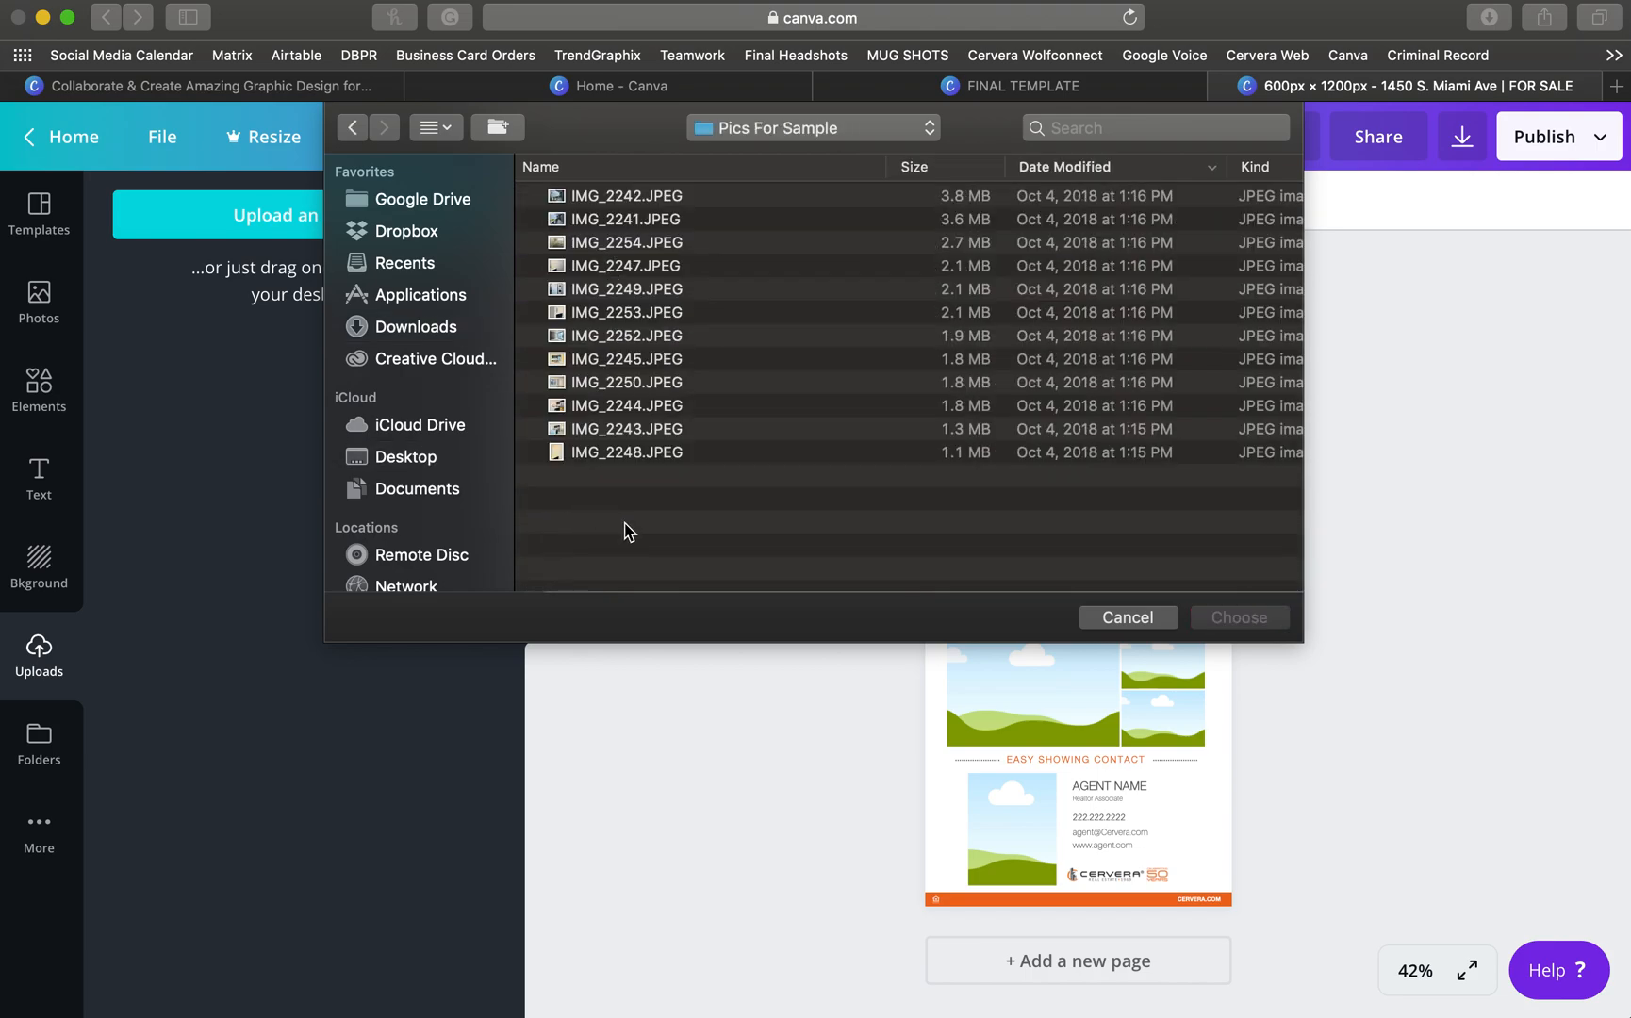
pyautogui.moveTo(637, 515); pyautogui.dragTo(686, 200)
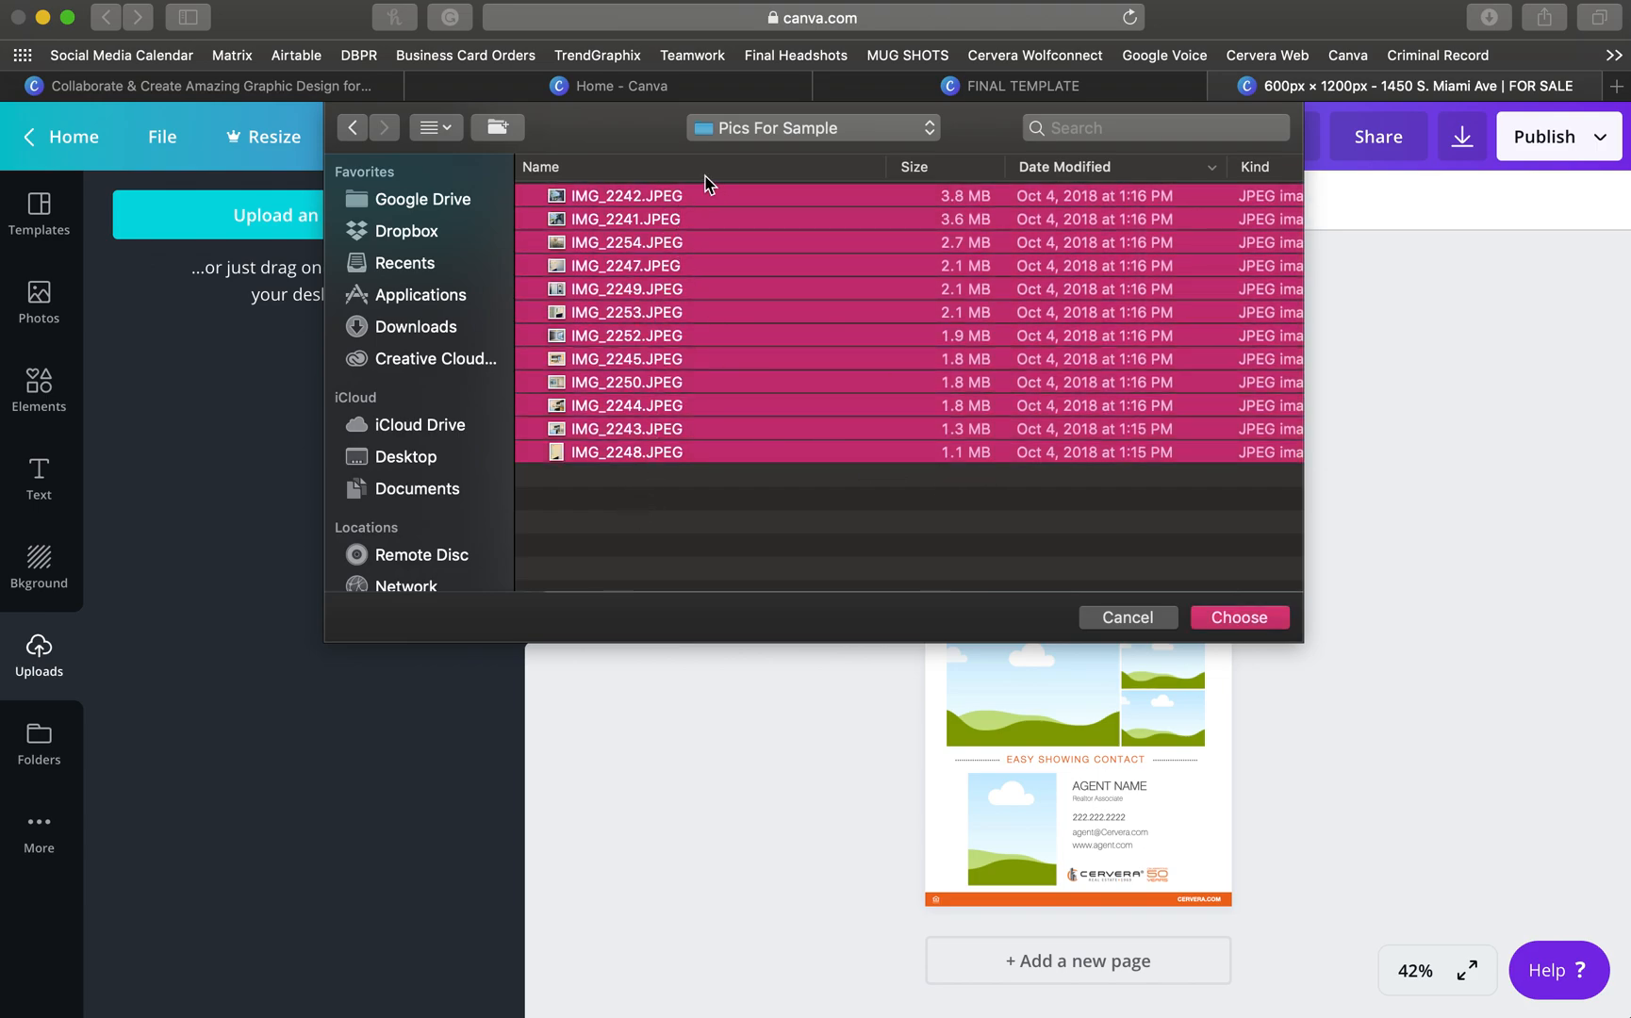
pyautogui.click(1225, 616)
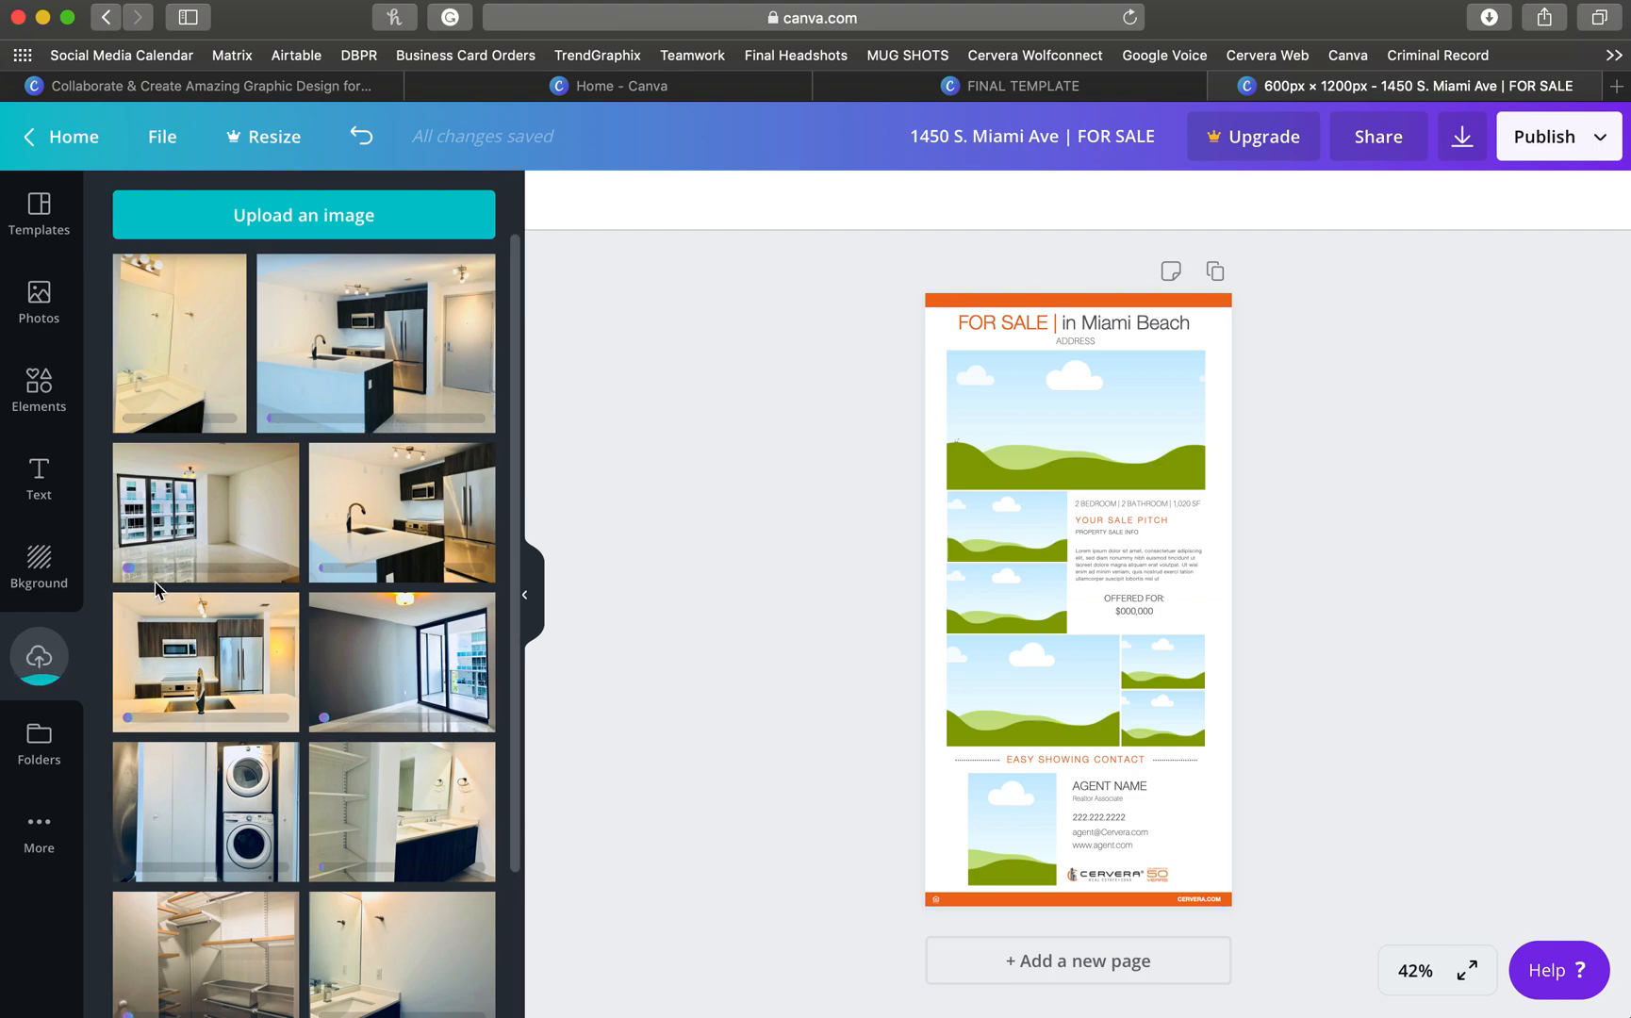
# - Upload IMG_2874 14.JPG from the Downloads folder as well
pyautogui.click(220, 233)
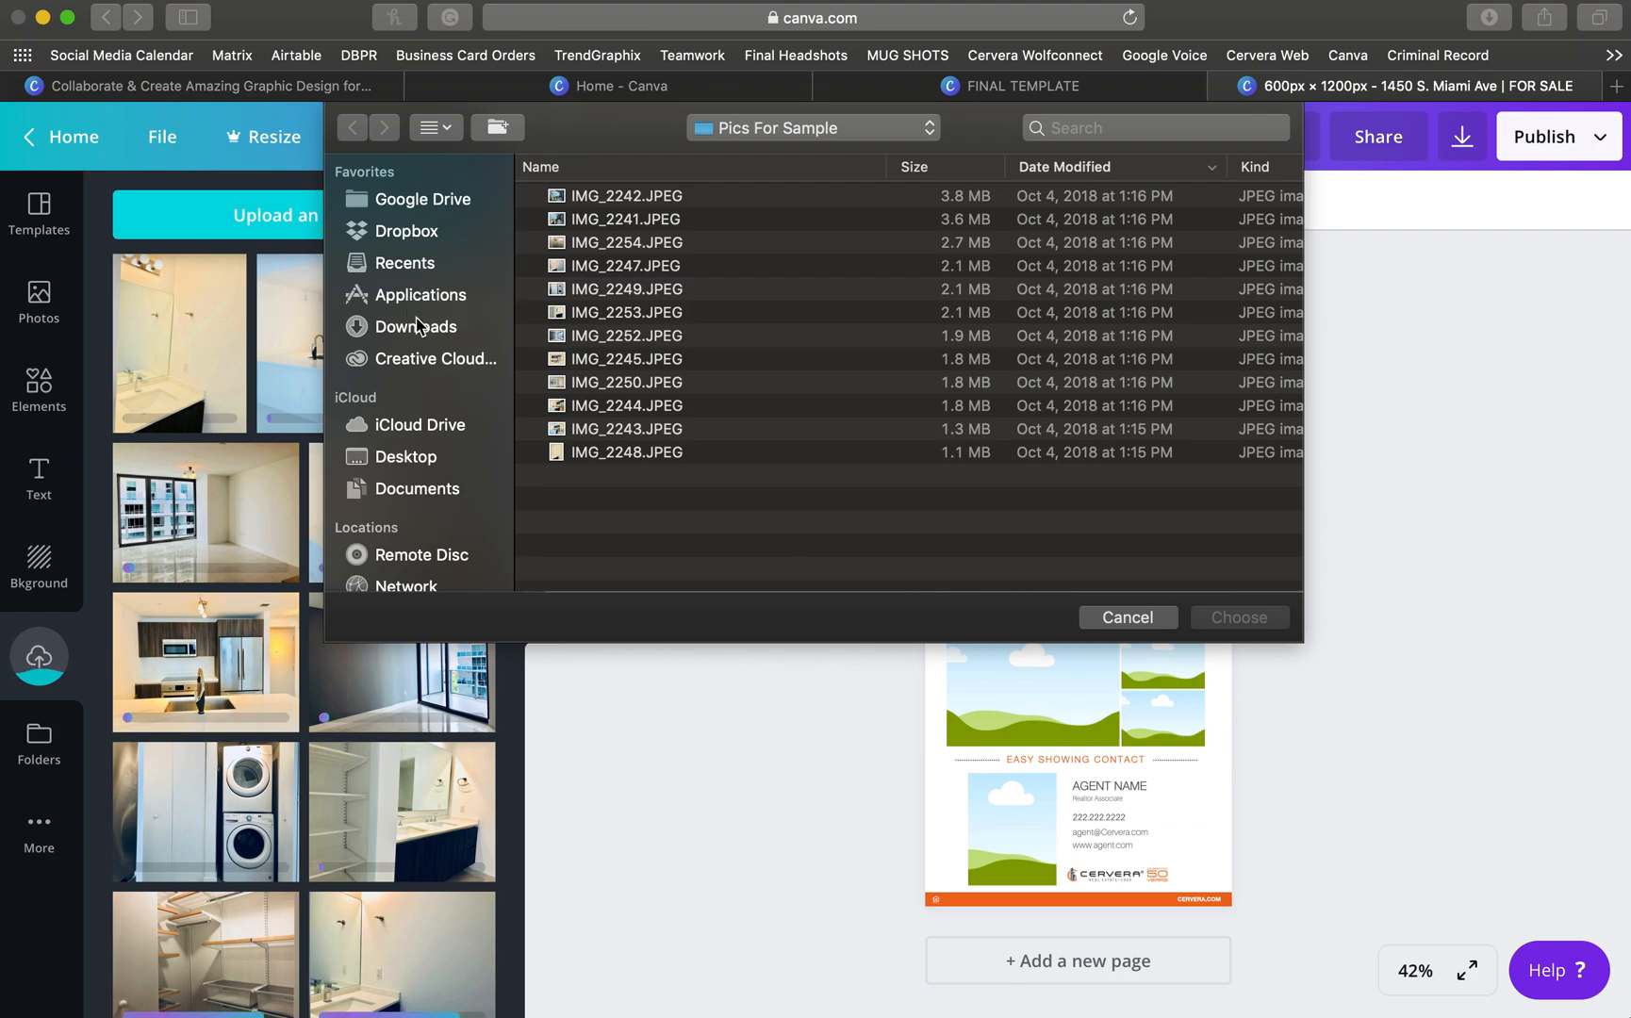
pyautogui.click(495, 325)
pyautogui.click(641, 243)
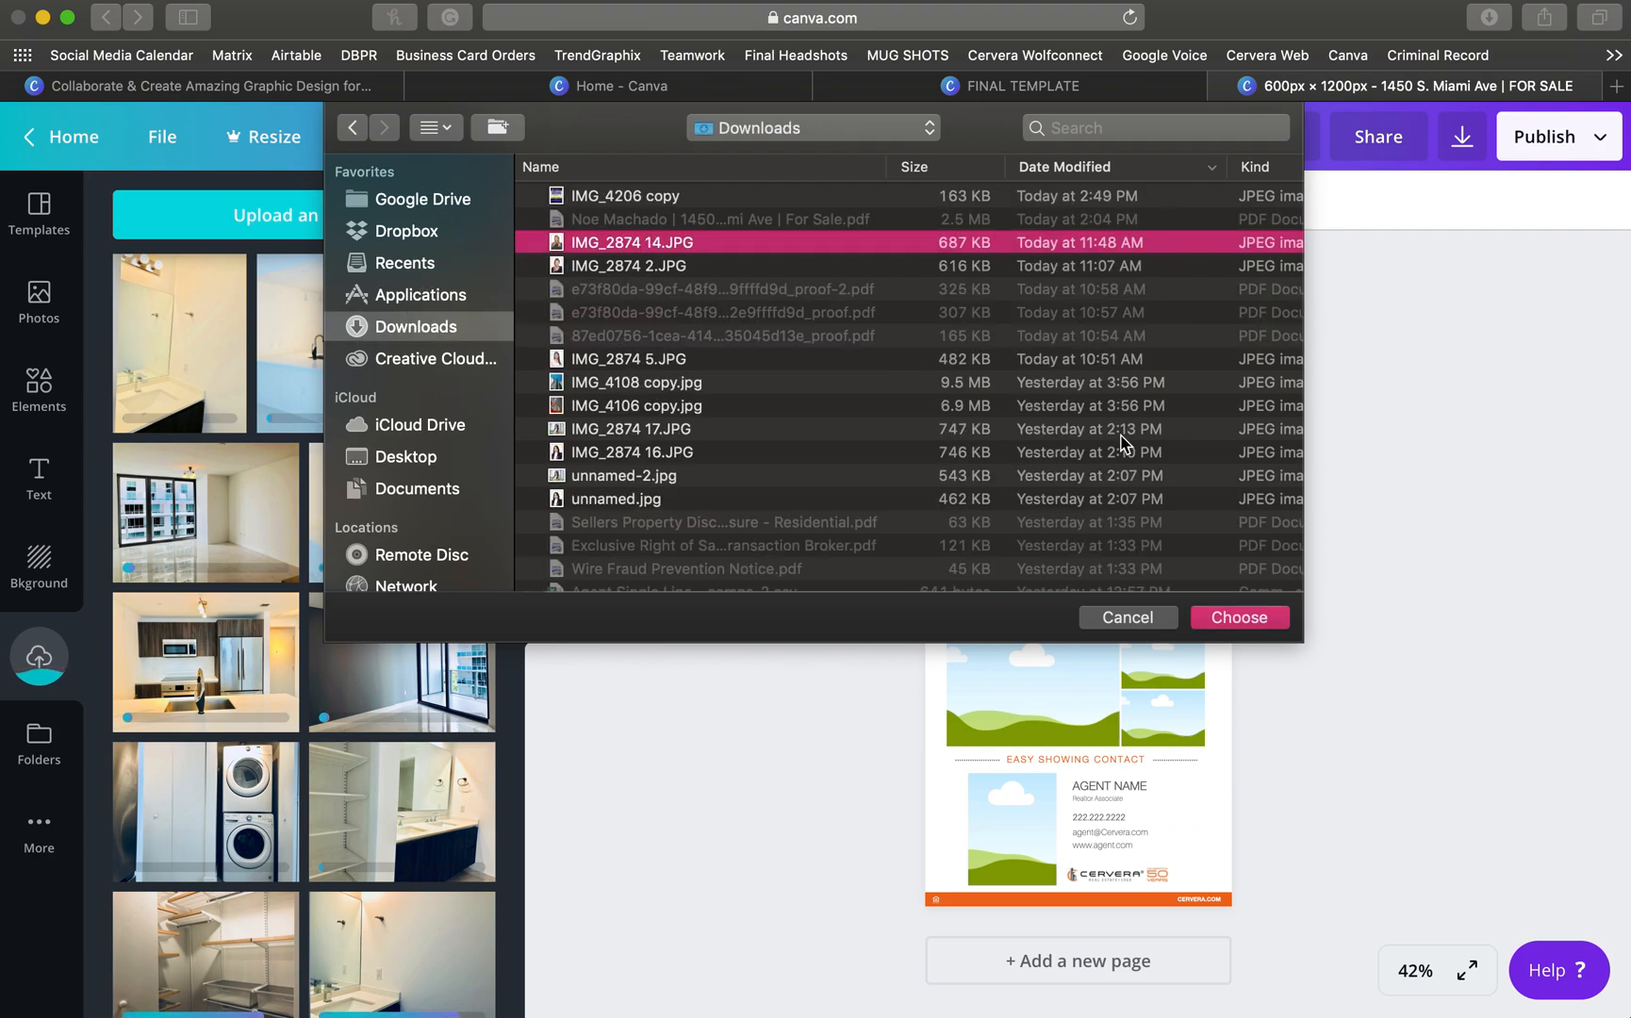
pyautogui.click(1243, 608)
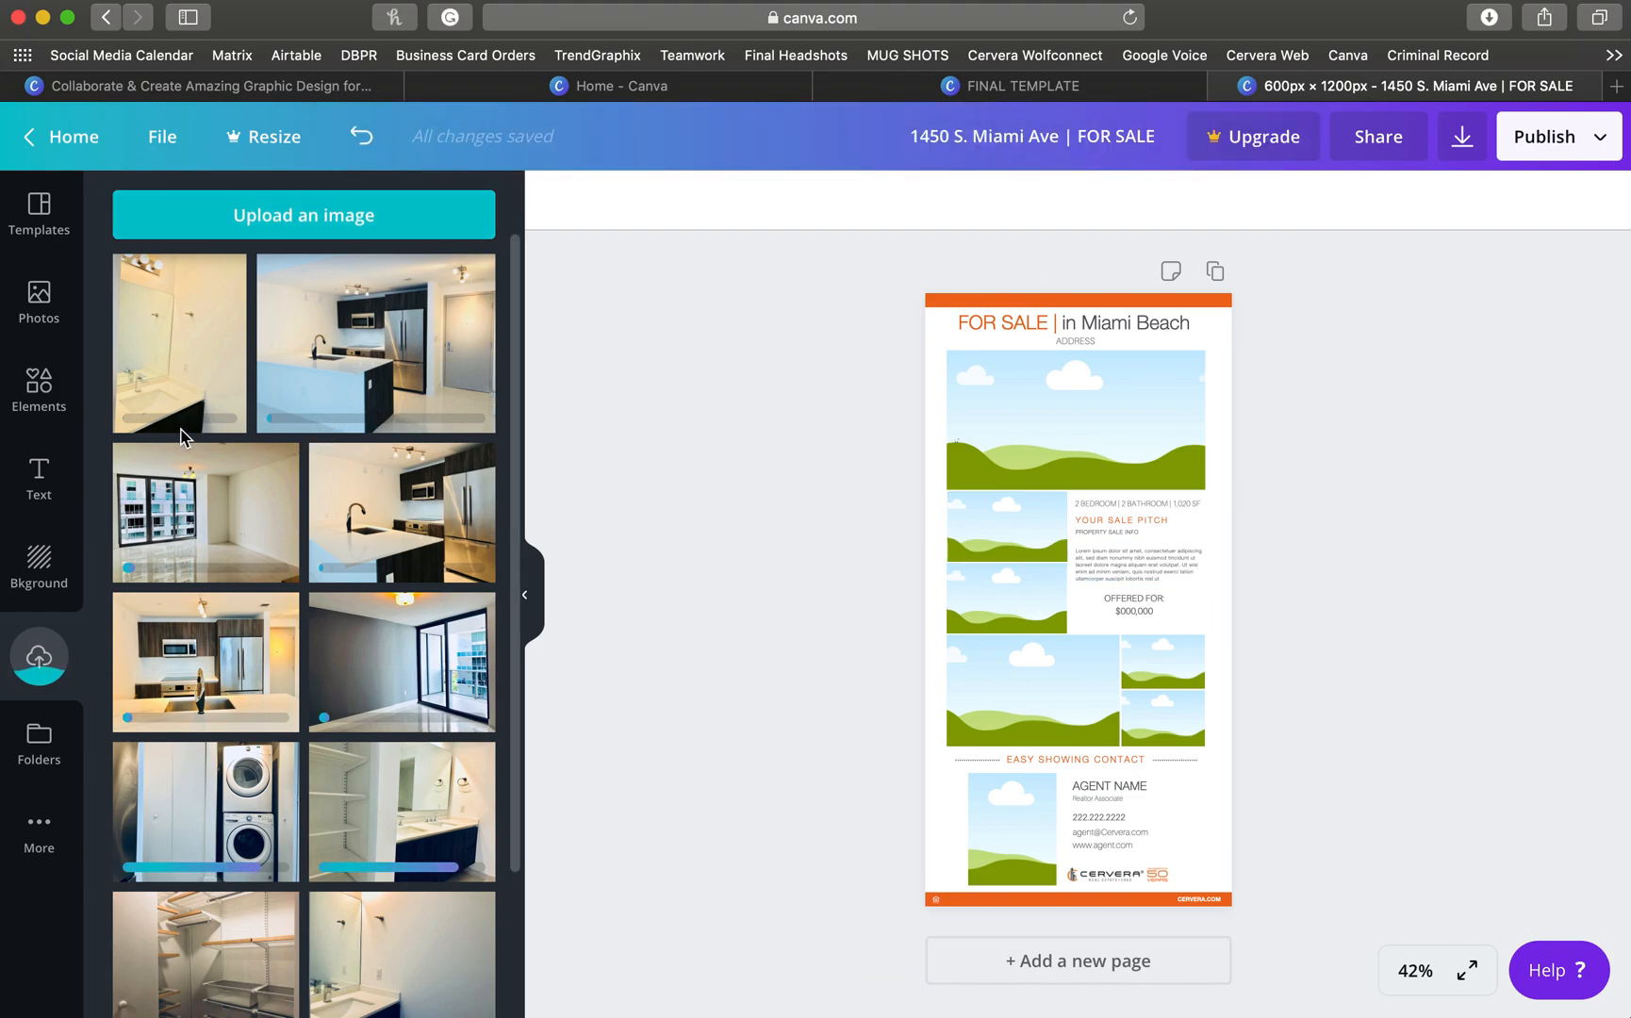
# - Set the editor zoom to 75% and return to the top of the flyer
pyautogui.scroll(-2, 182, 436)
pyautogui.scroll(-1, 181, 438)
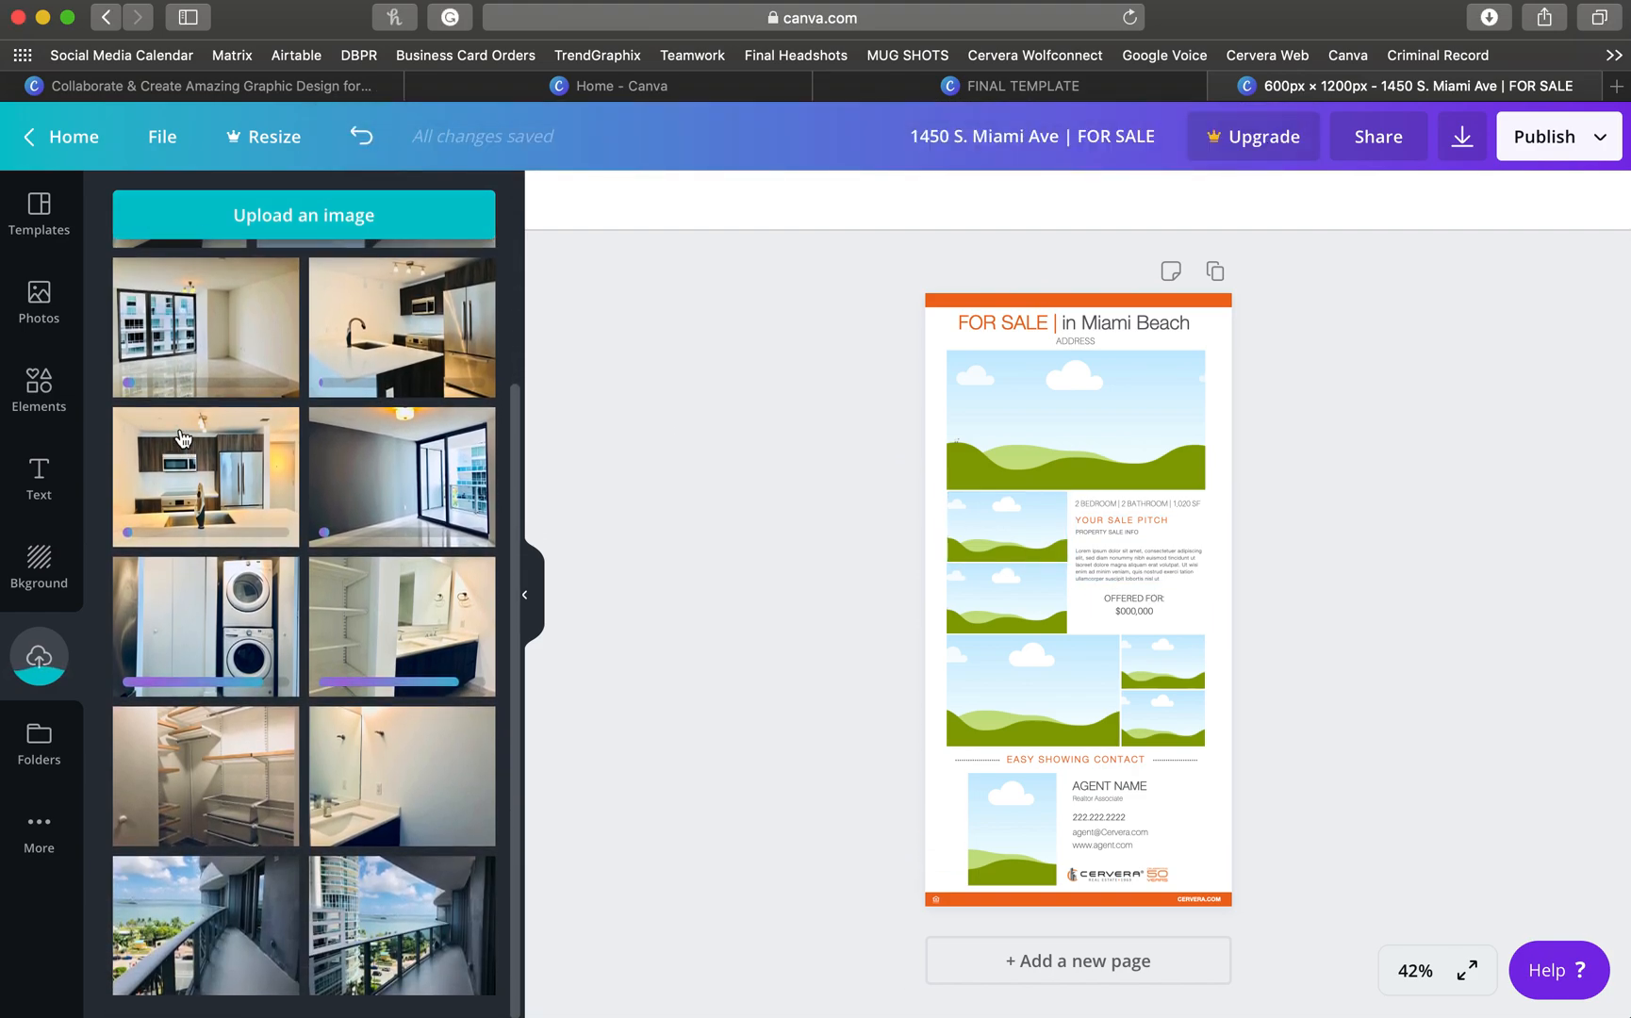
pyautogui.click(1411, 978)
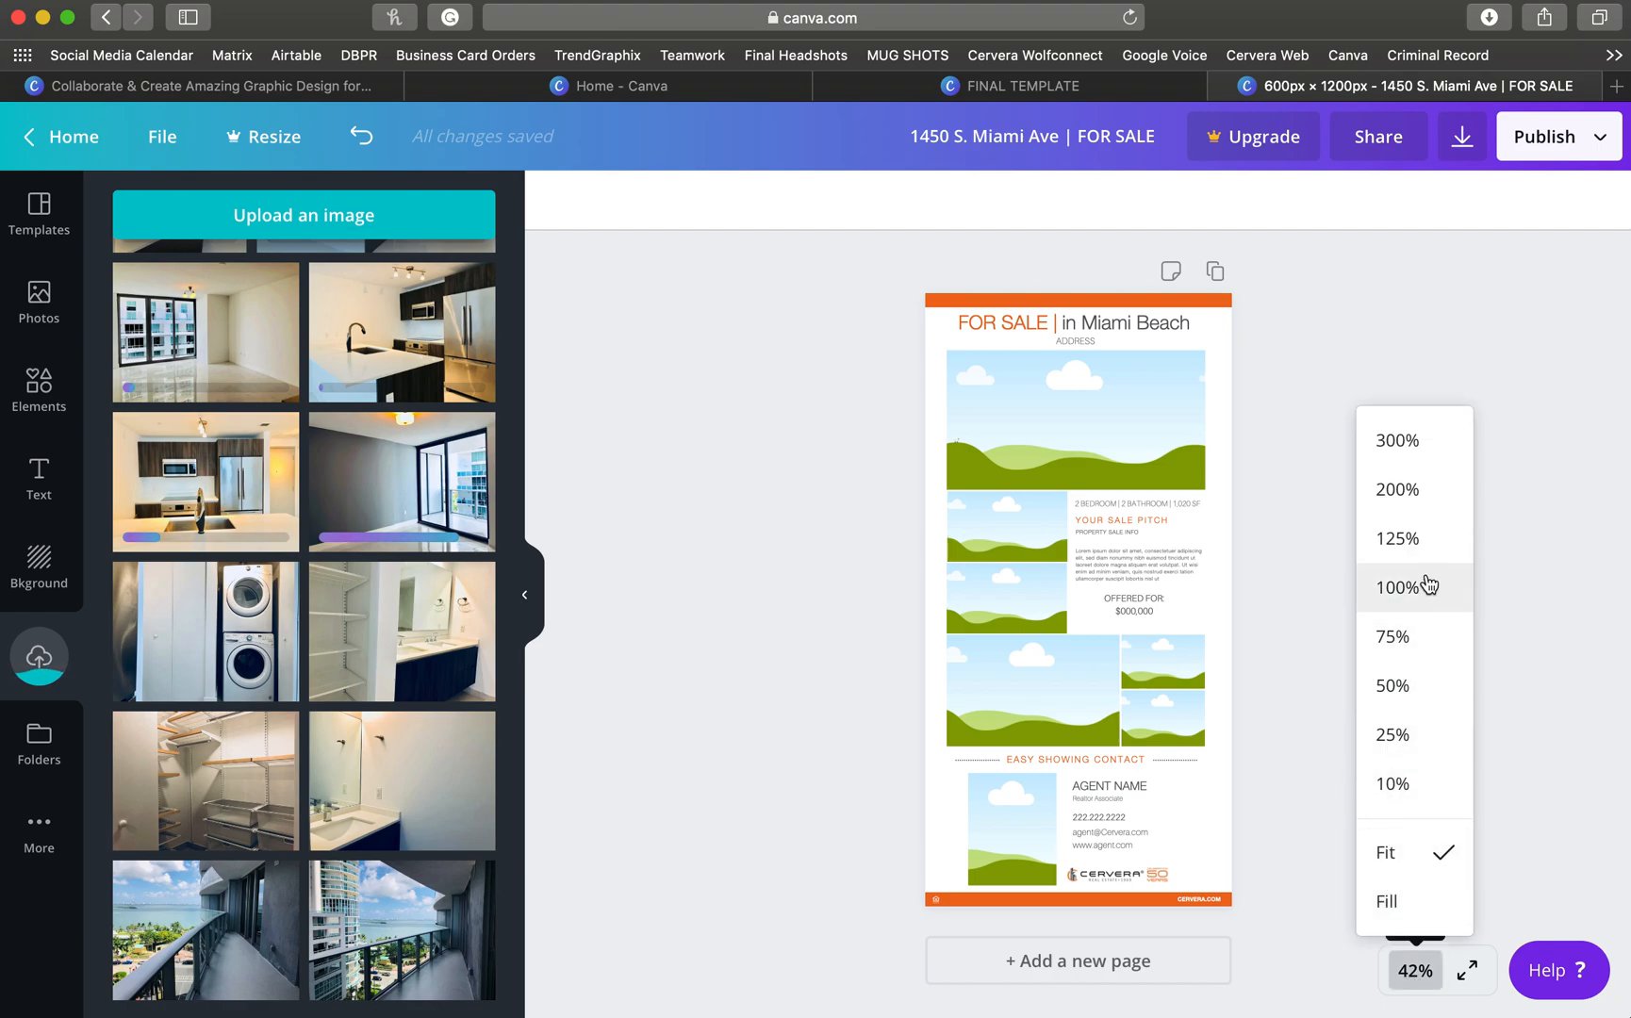
pyautogui.click(1395, 639)
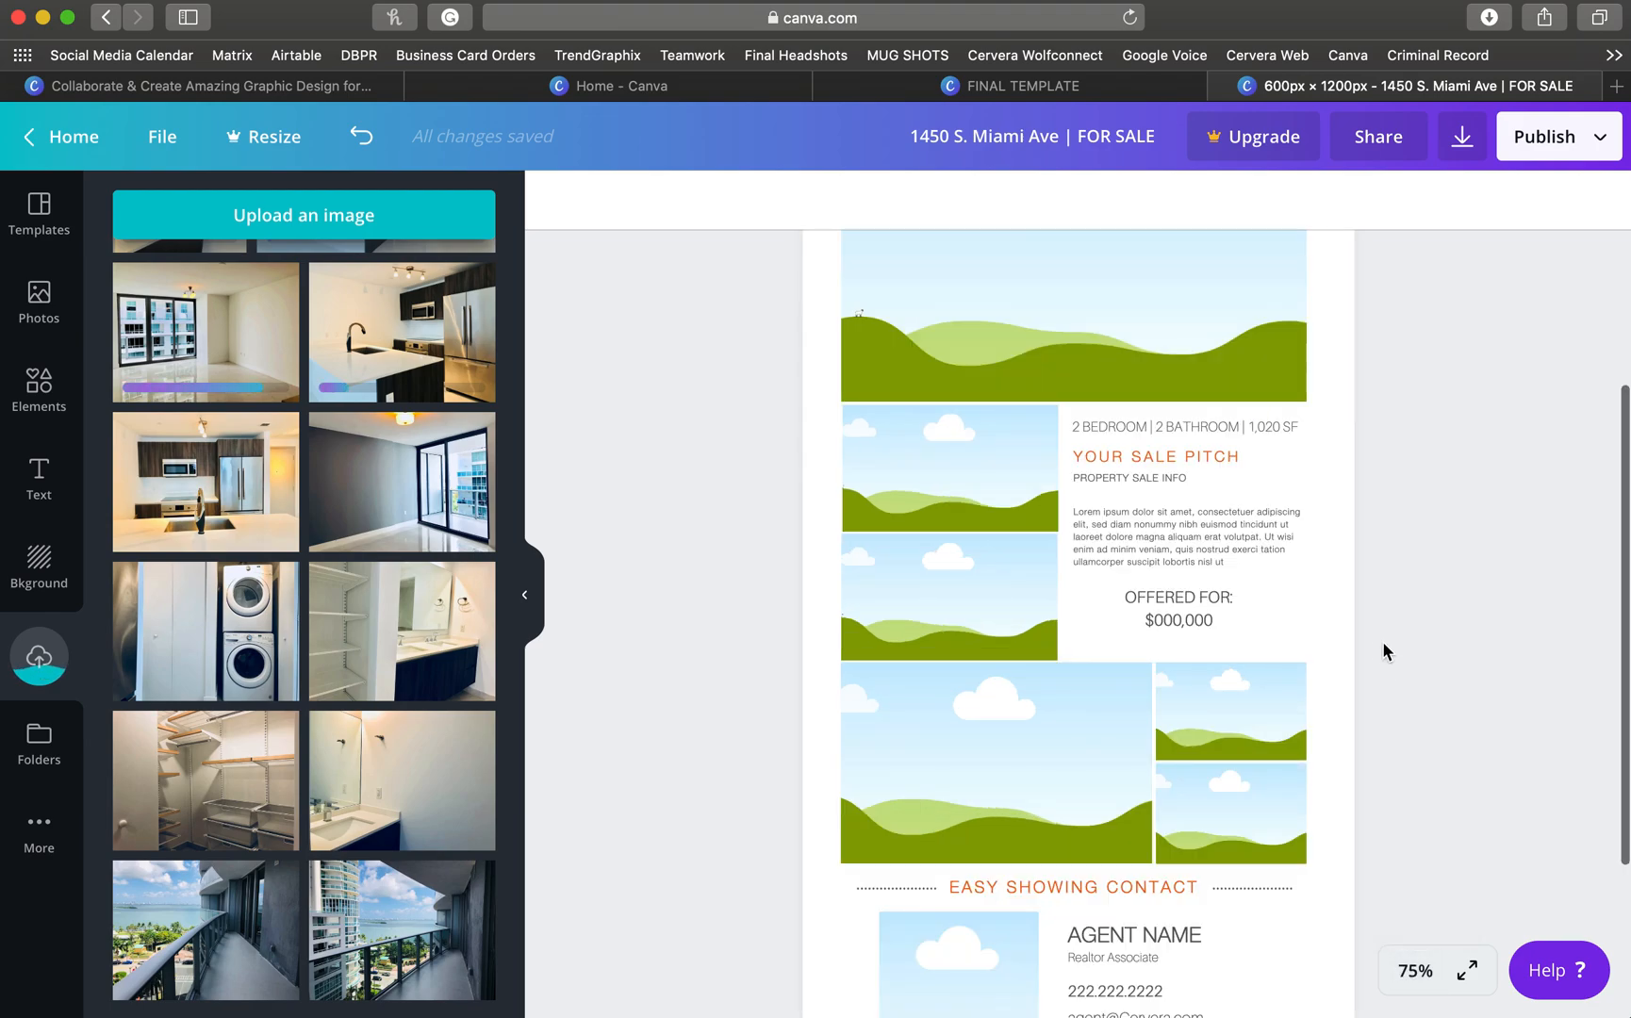
pyautogui.scroll(3, 1388, 641)
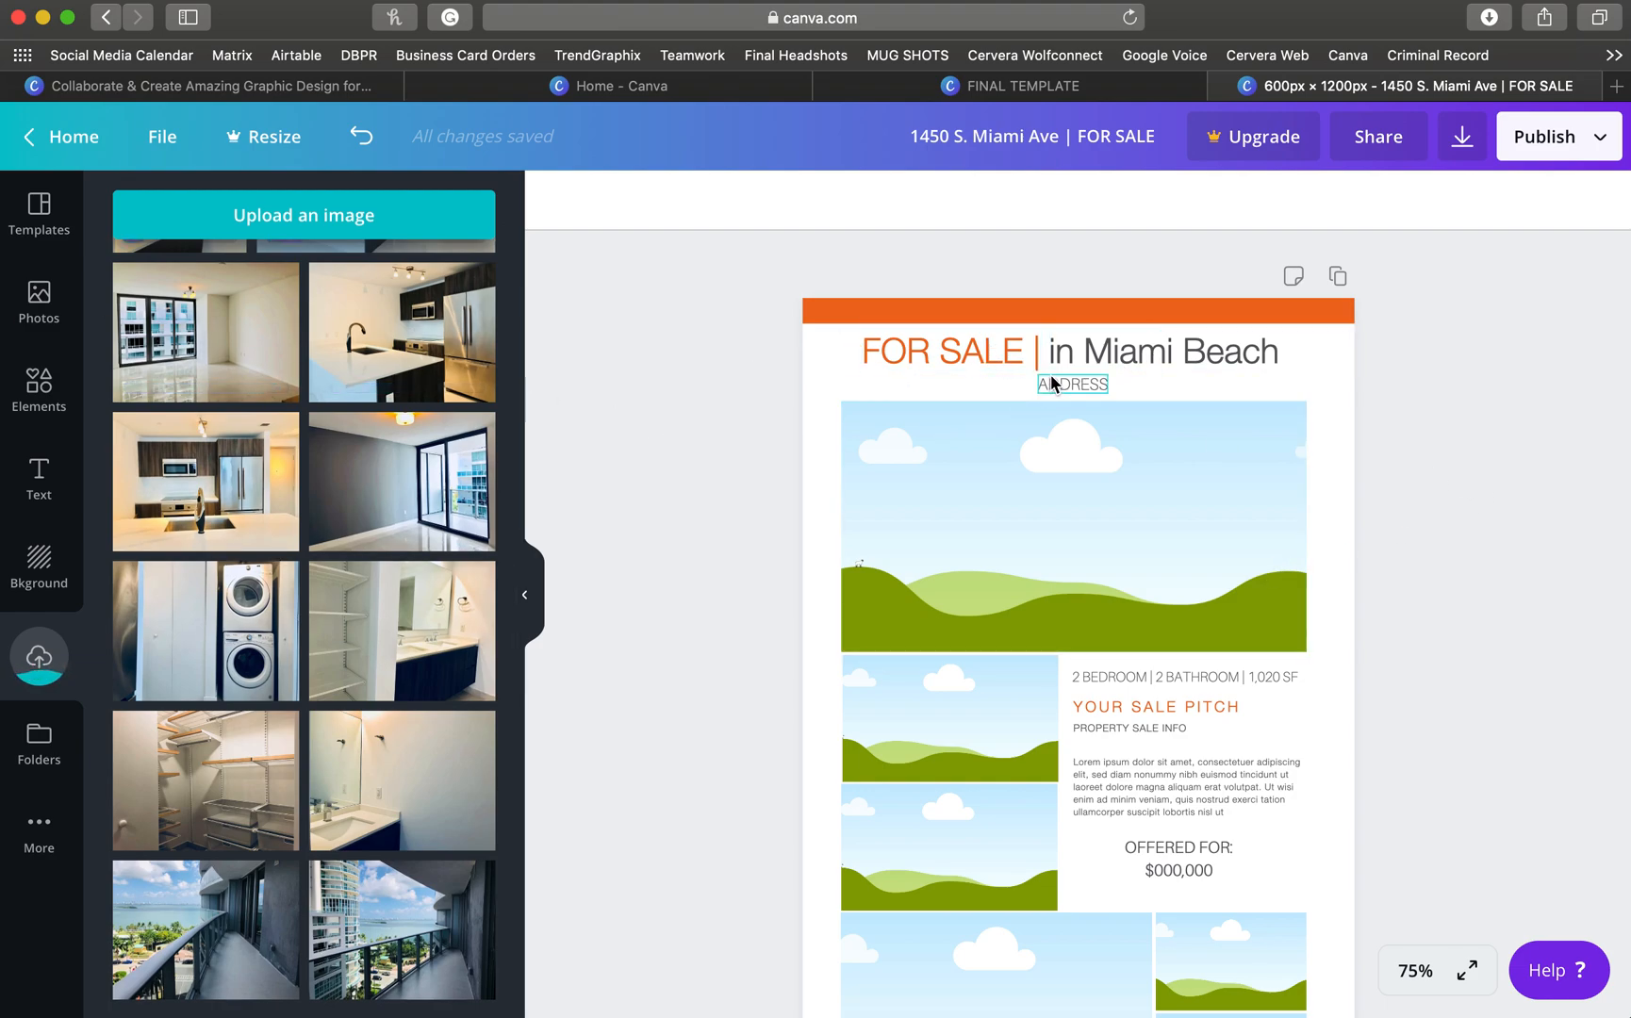
# - Change the heading text 'in Miami Beach' to 'in Brickell'
pyautogui.click(1199, 355)
pyautogui.click(1195, 357)
pyautogui.click(1250, 353)
pyautogui.moveTo(1280, 352); pyautogui.dragTo(1081, 341)
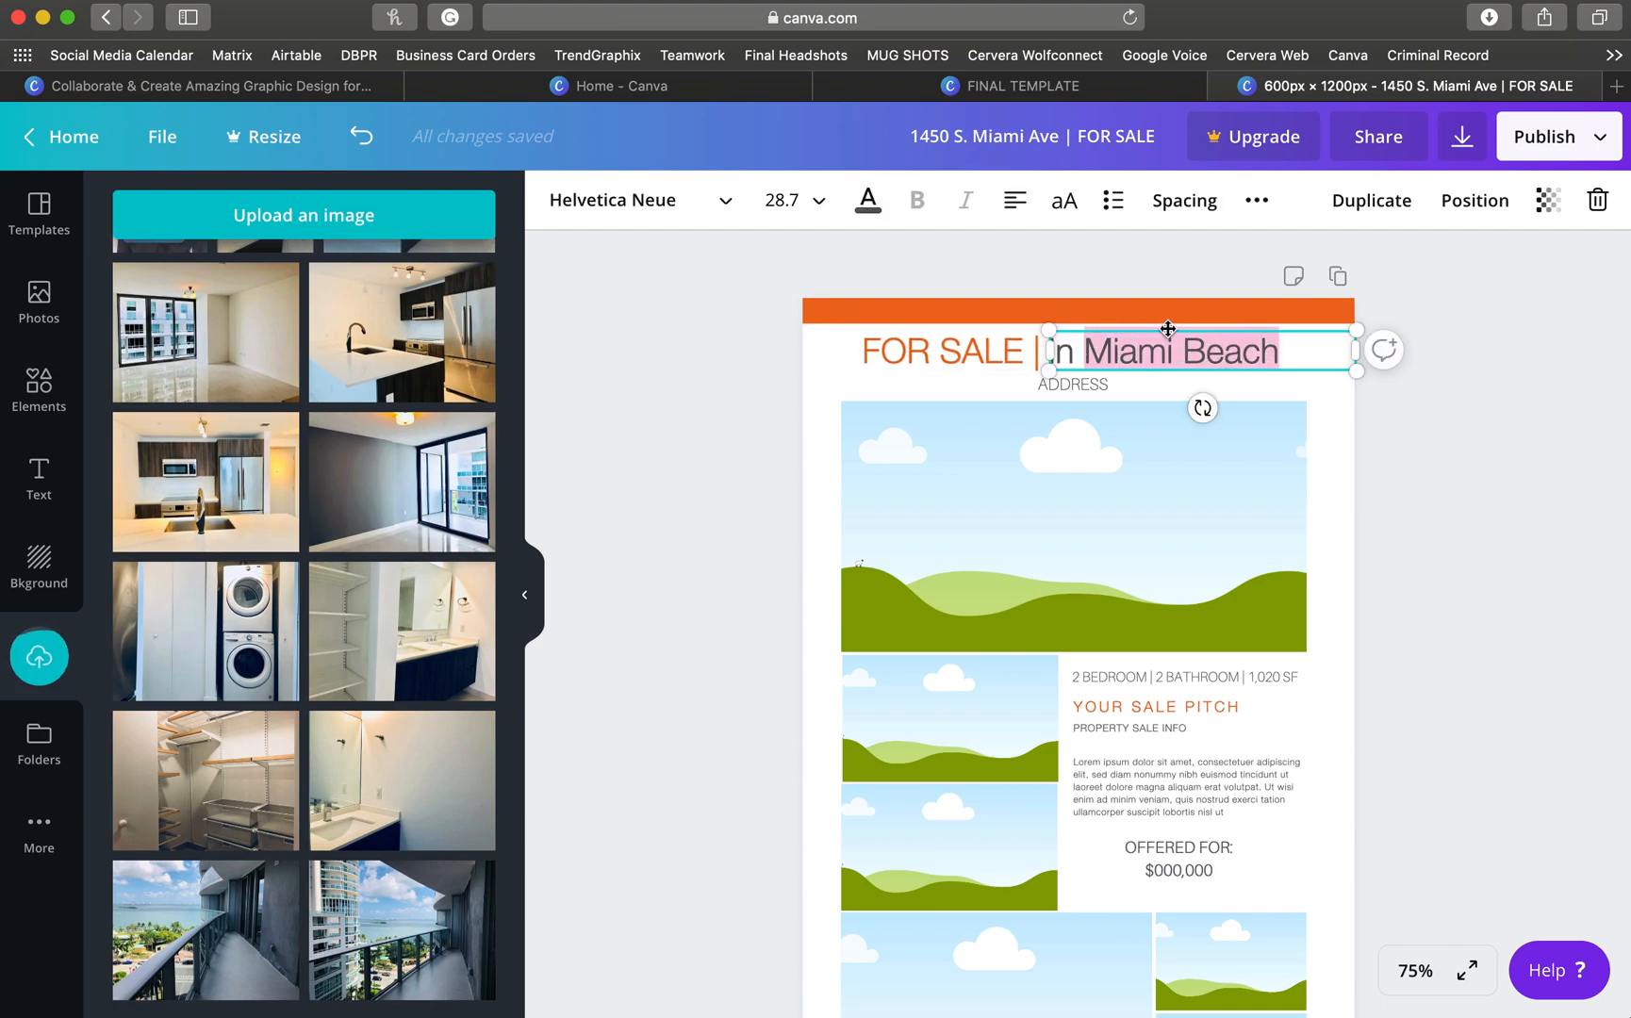
pyautogui.write('Brickell')
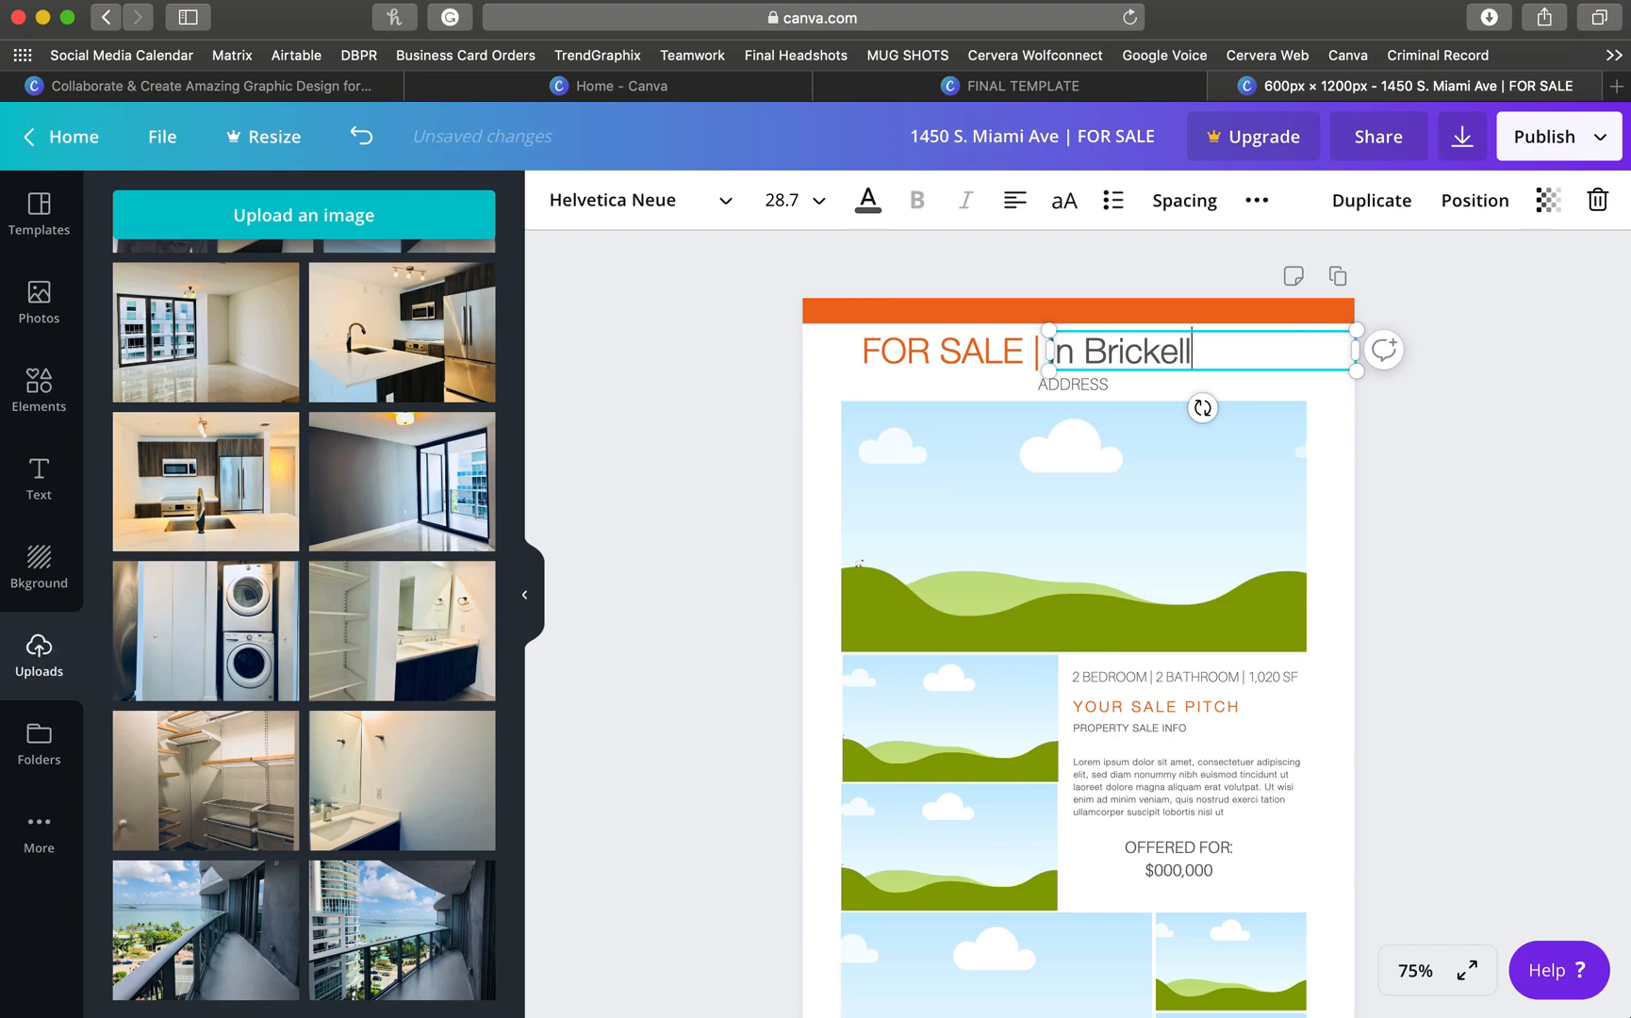
pyautogui.click(789, 364)
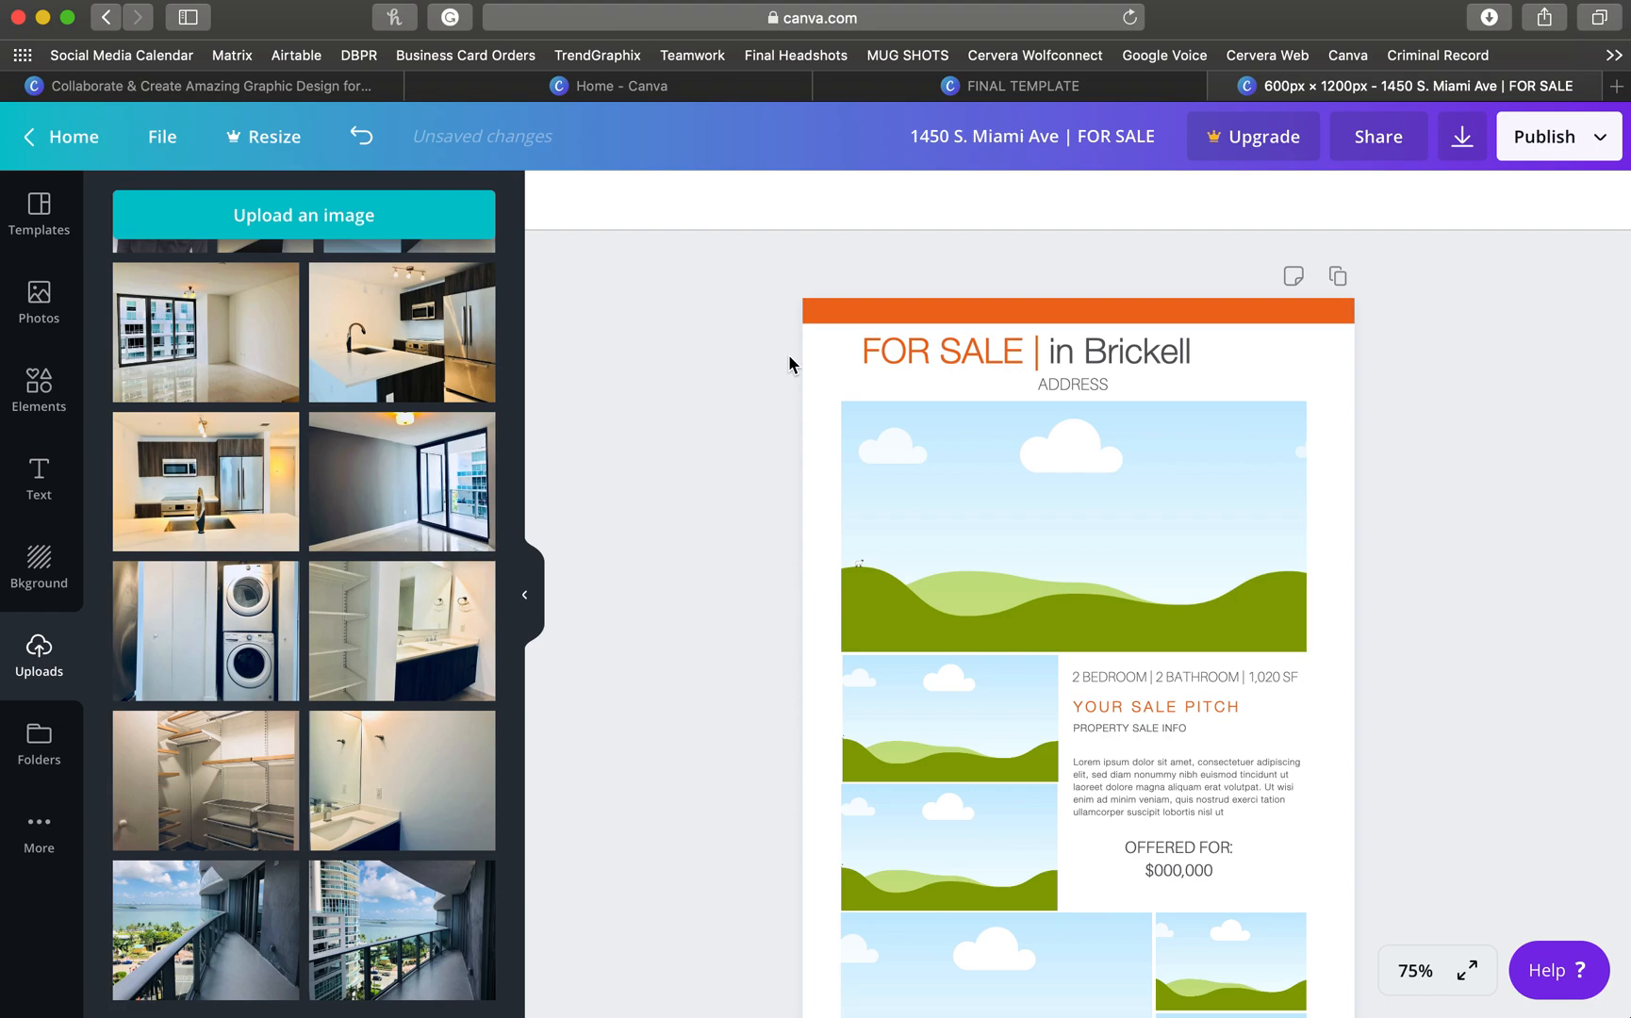
# - Centre the grouped FOR SALE | in Brickell headline above the address line
pyautogui.click(903, 353)
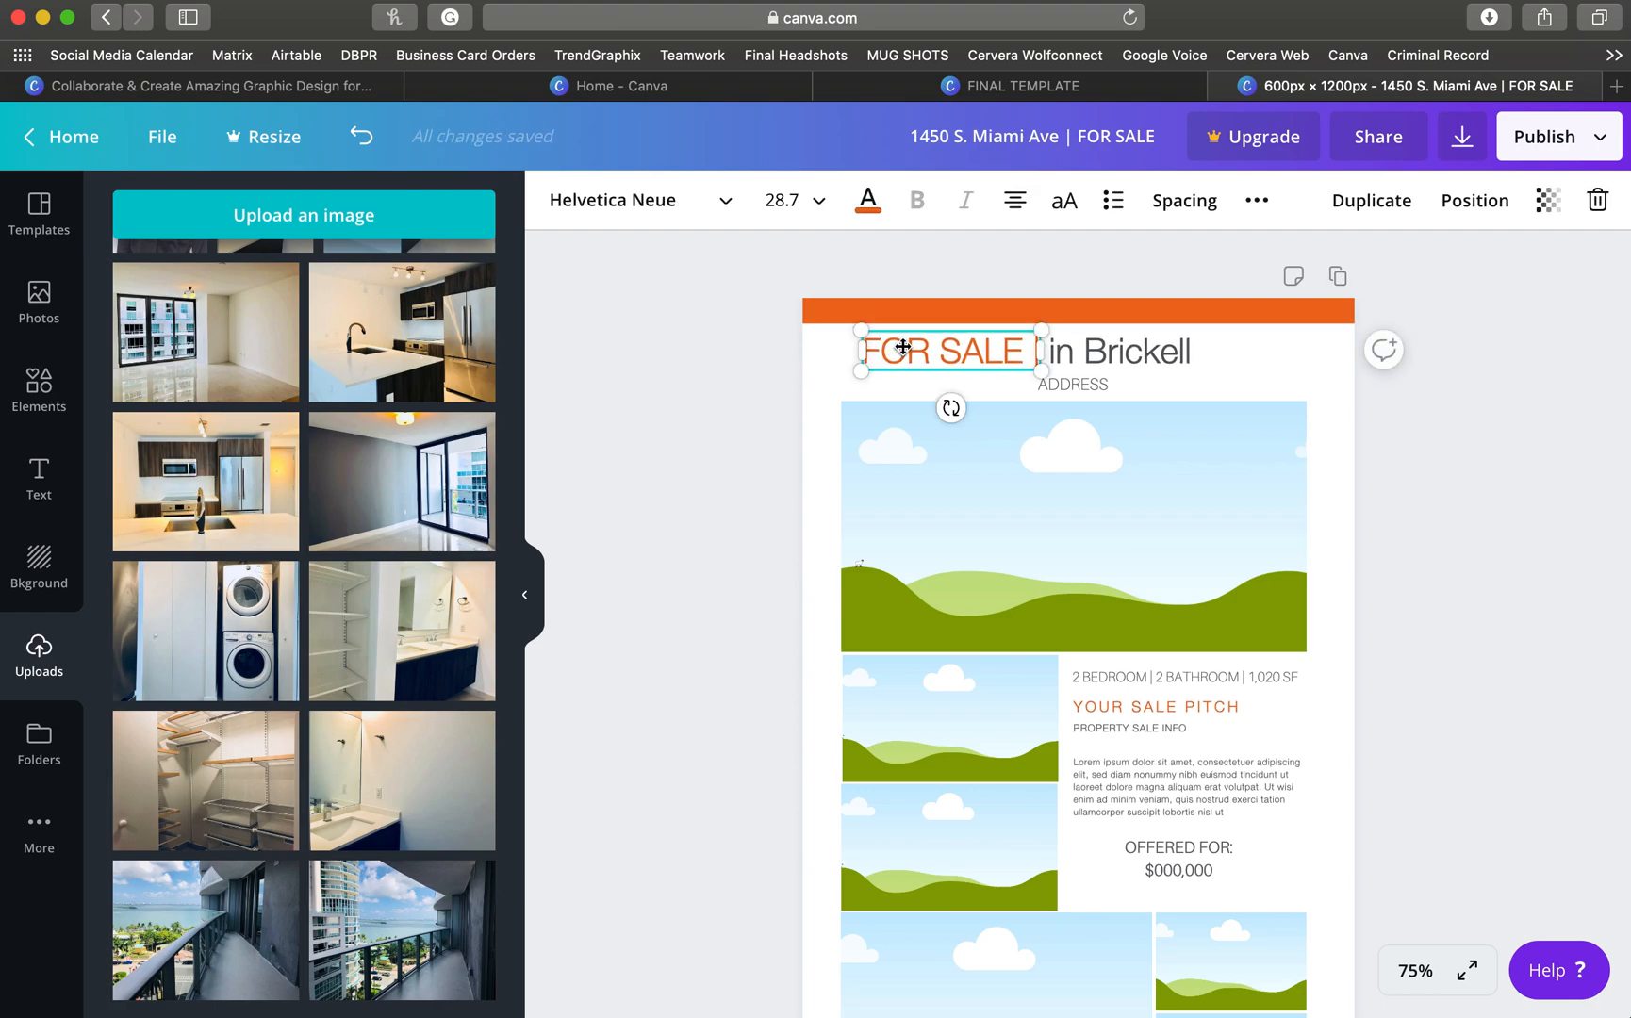
pyautogui.keyDown('shift'); pyautogui.click(1161, 358); pyautogui.keyUp('shift')
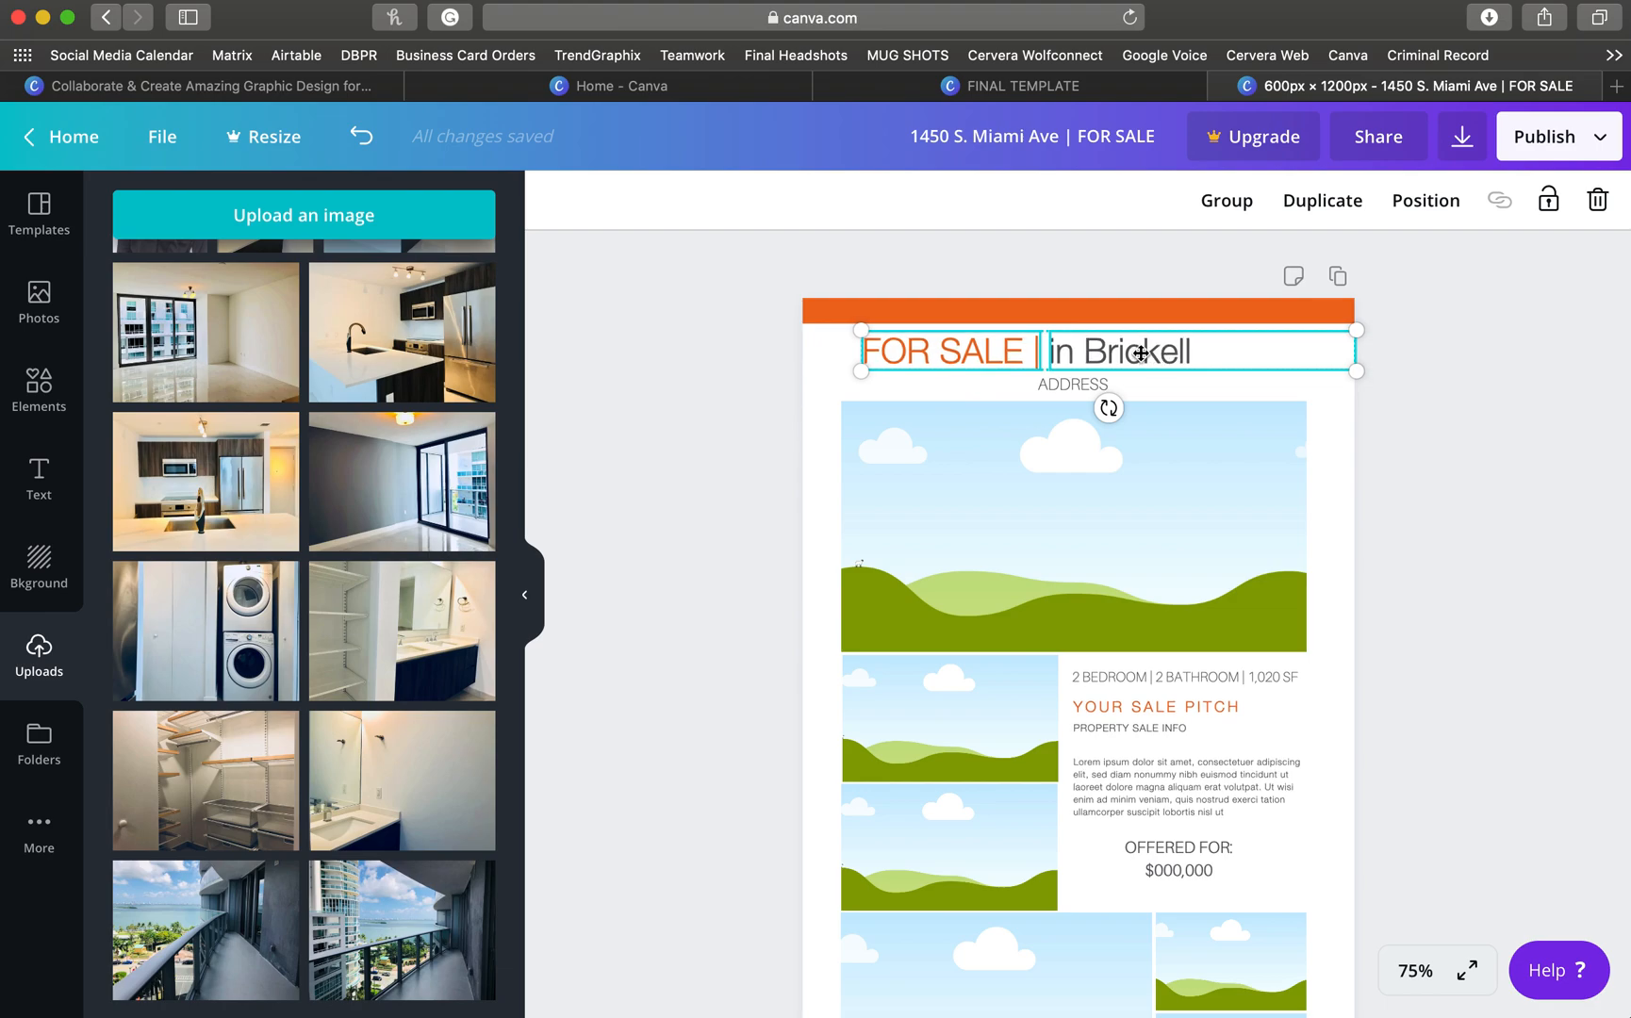
pyautogui.moveTo(991, 366)
pyautogui.mouseDown()
pyautogui.moveTo(1022, 353)
pyautogui.moveTo(1024, 367)
pyautogui.mouseUp()
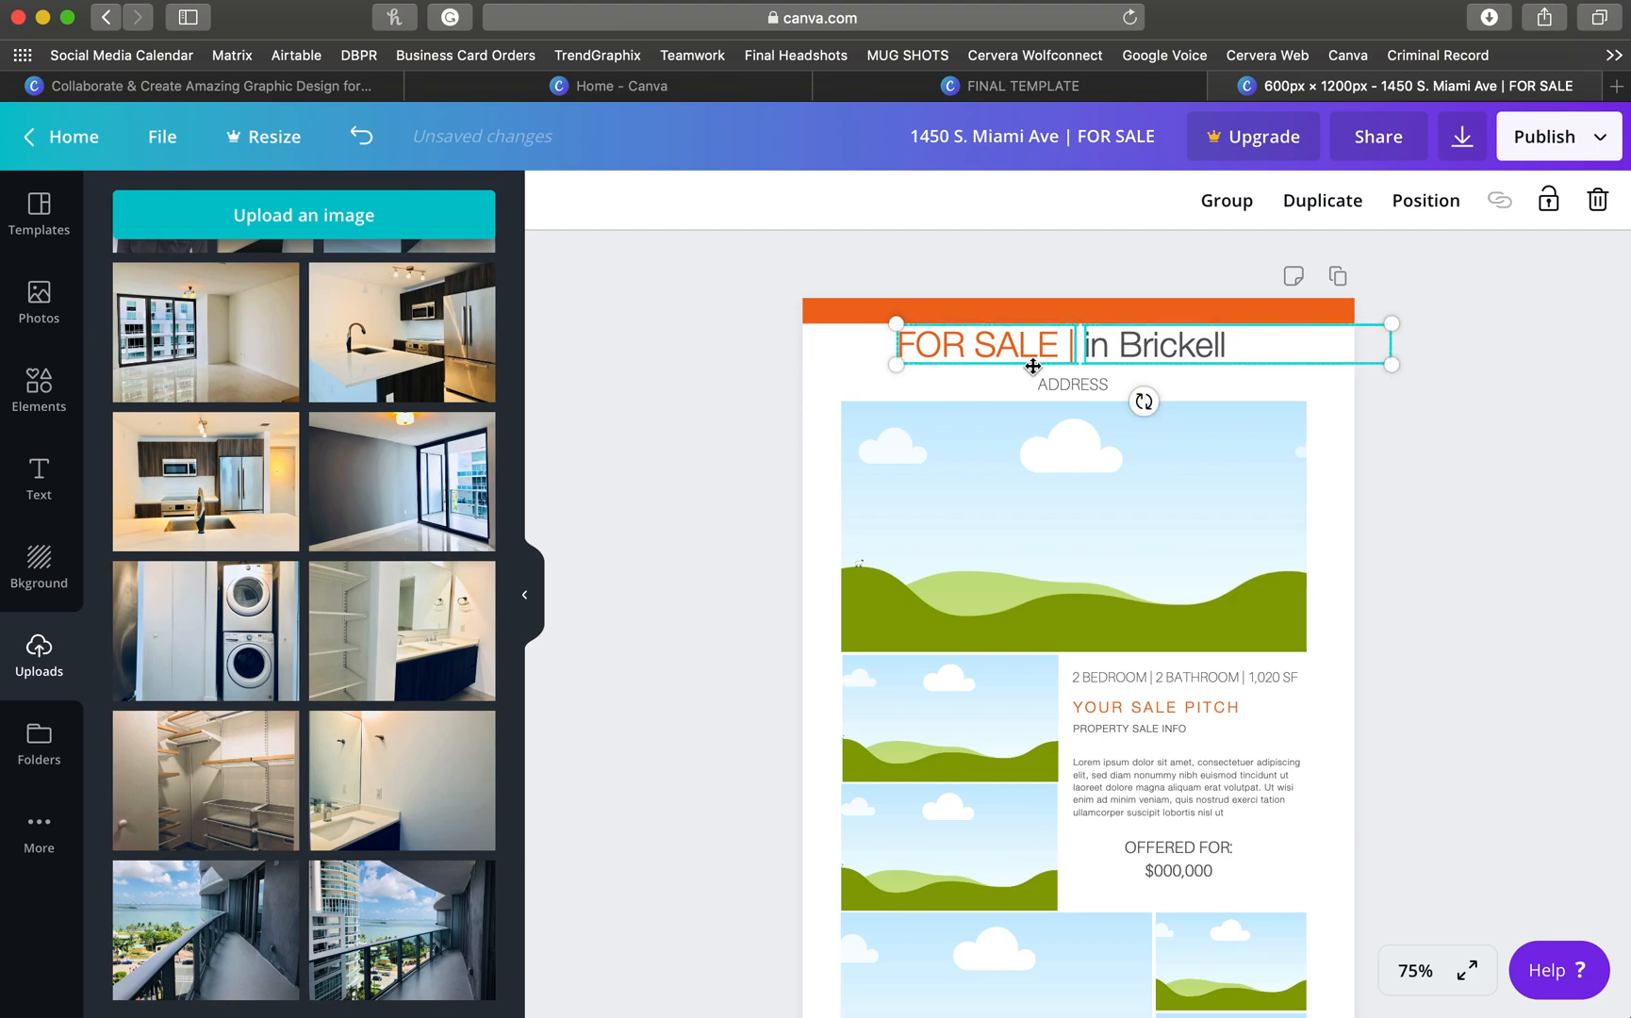
pyautogui.press('Right')
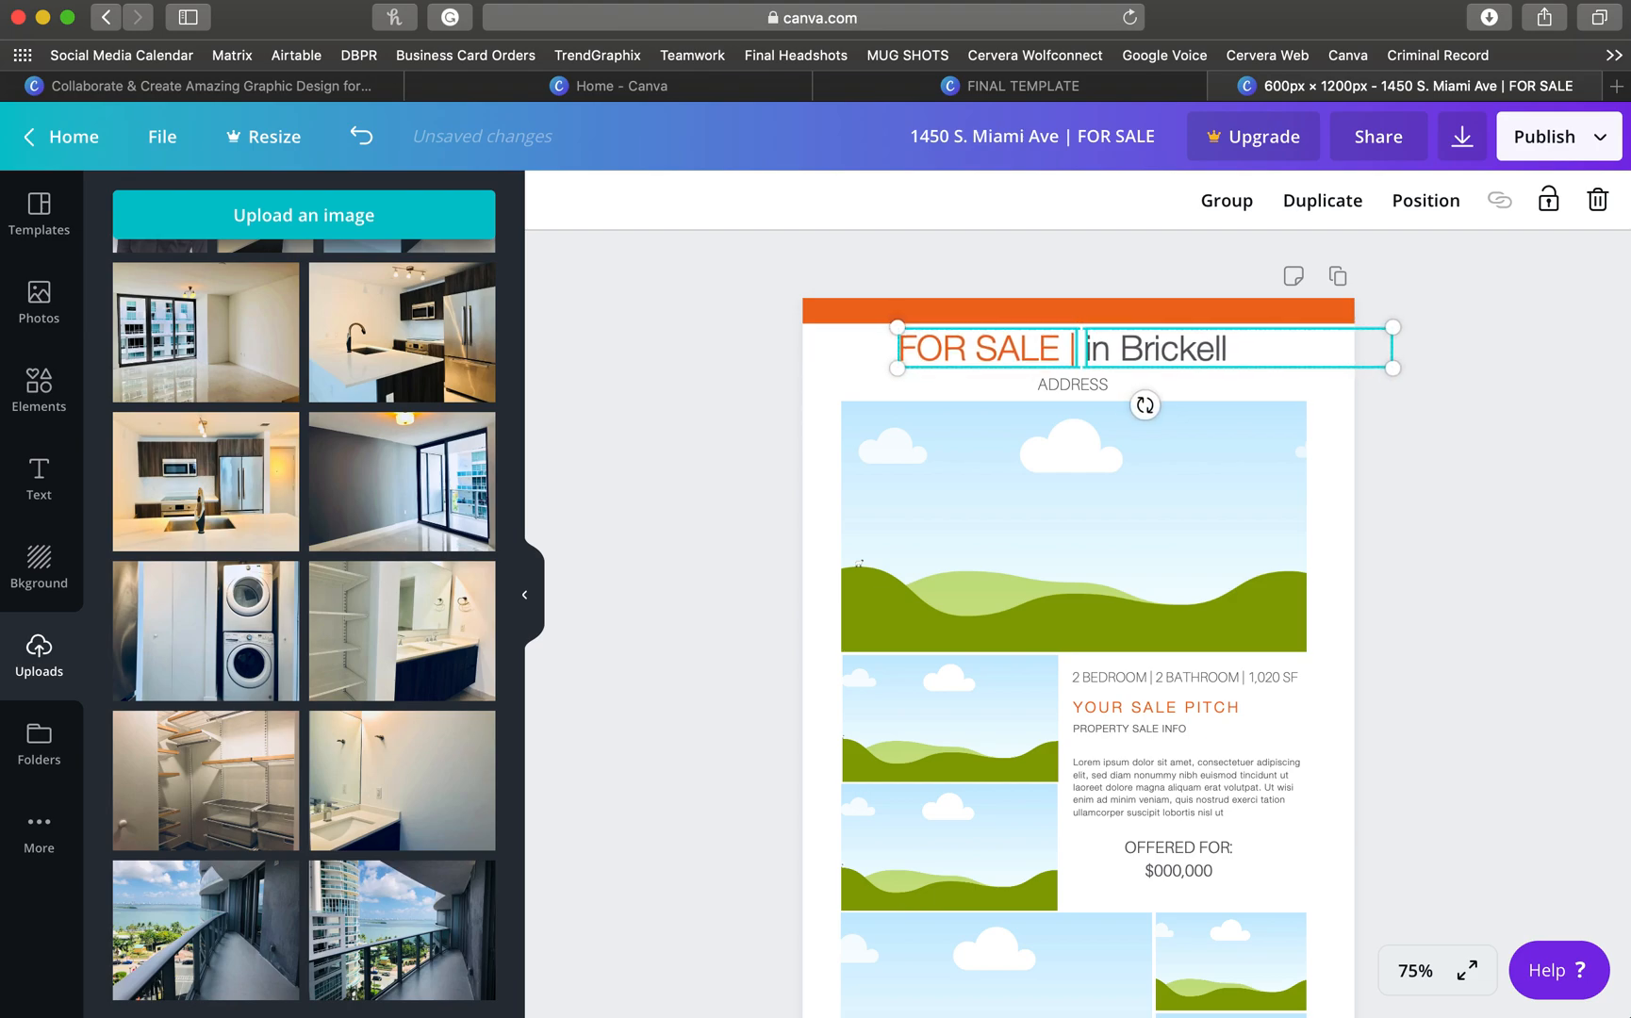
pyautogui.press('Right')
pyautogui.press('Right')
pyautogui.press('Right')
pyautogui.press('Down')
pyautogui.press('Down')
pyautogui.press('Down')
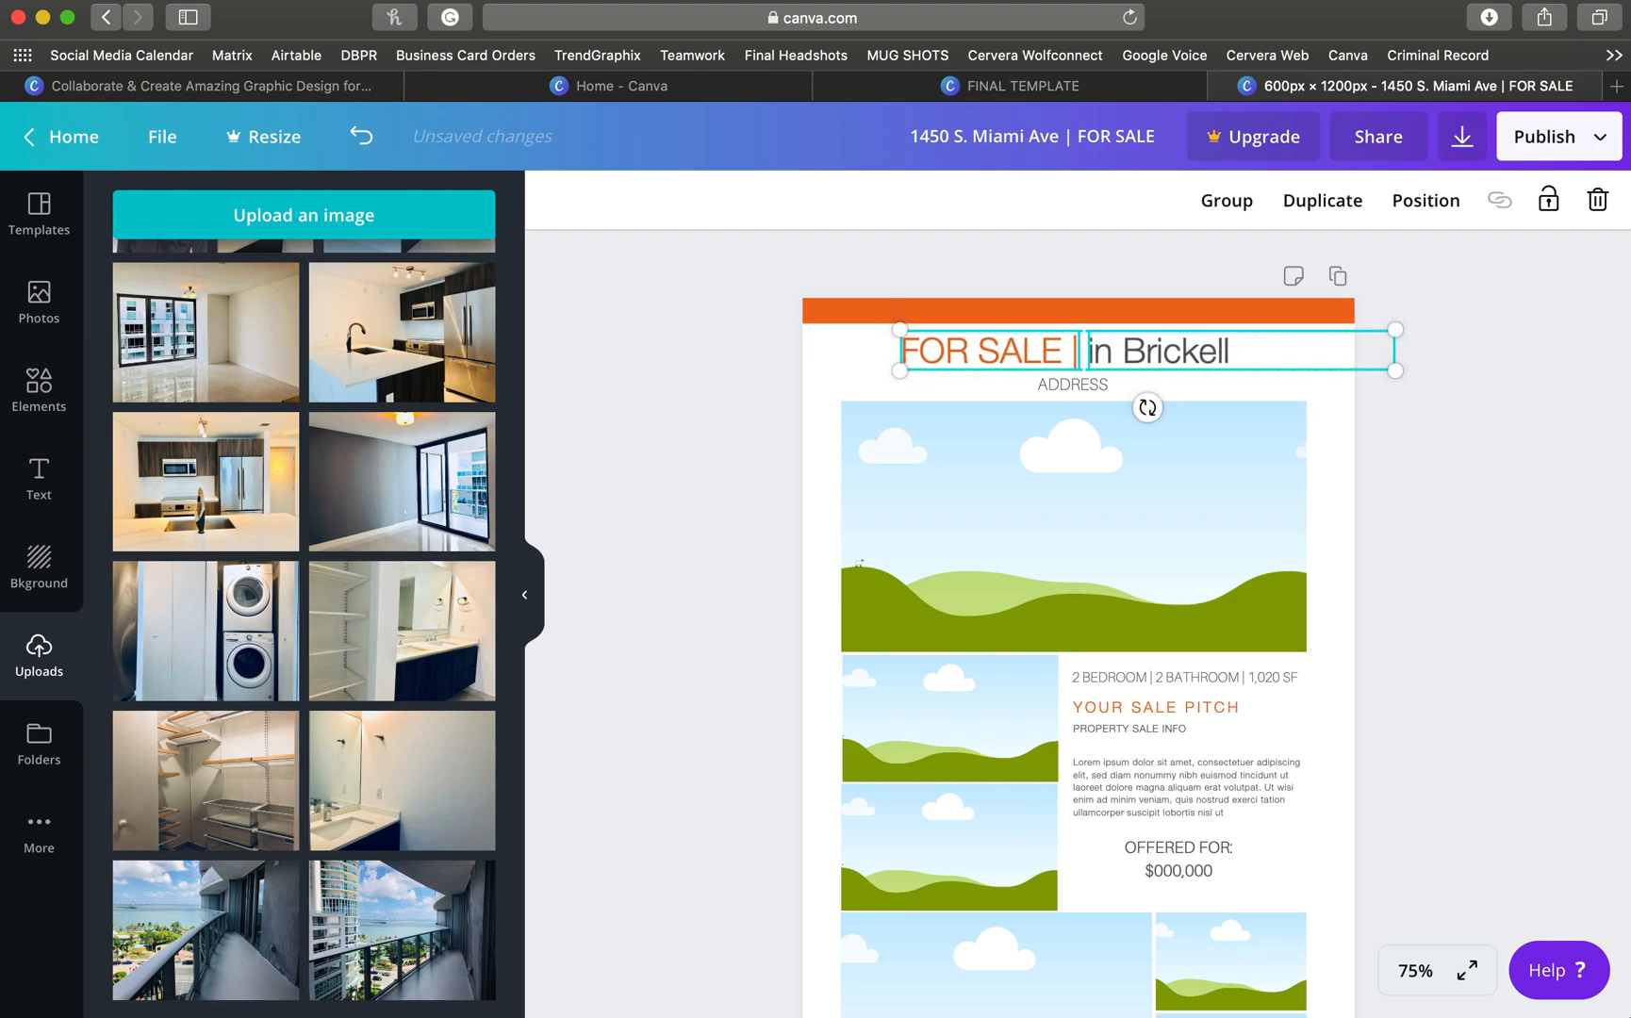
pyautogui.click(695, 381)
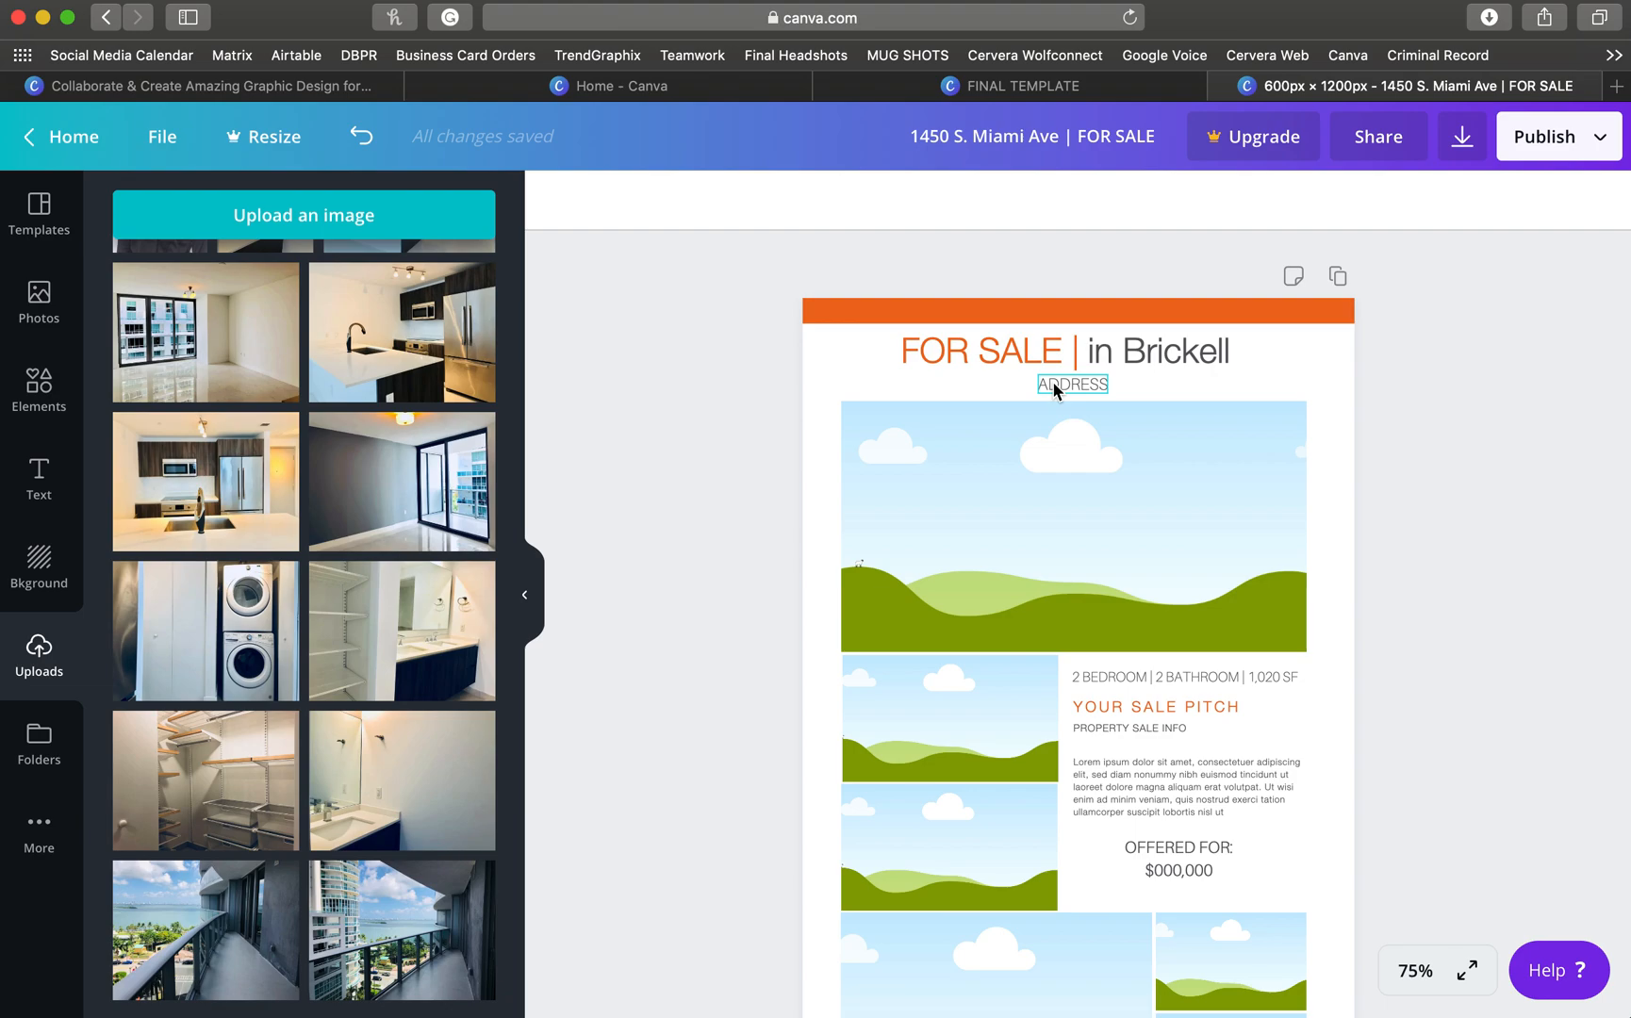
# - Replace the ADDRESS placeholder text with the property's street address, city, state and ZIP code
pyautogui.scroll(2, 329, 440)
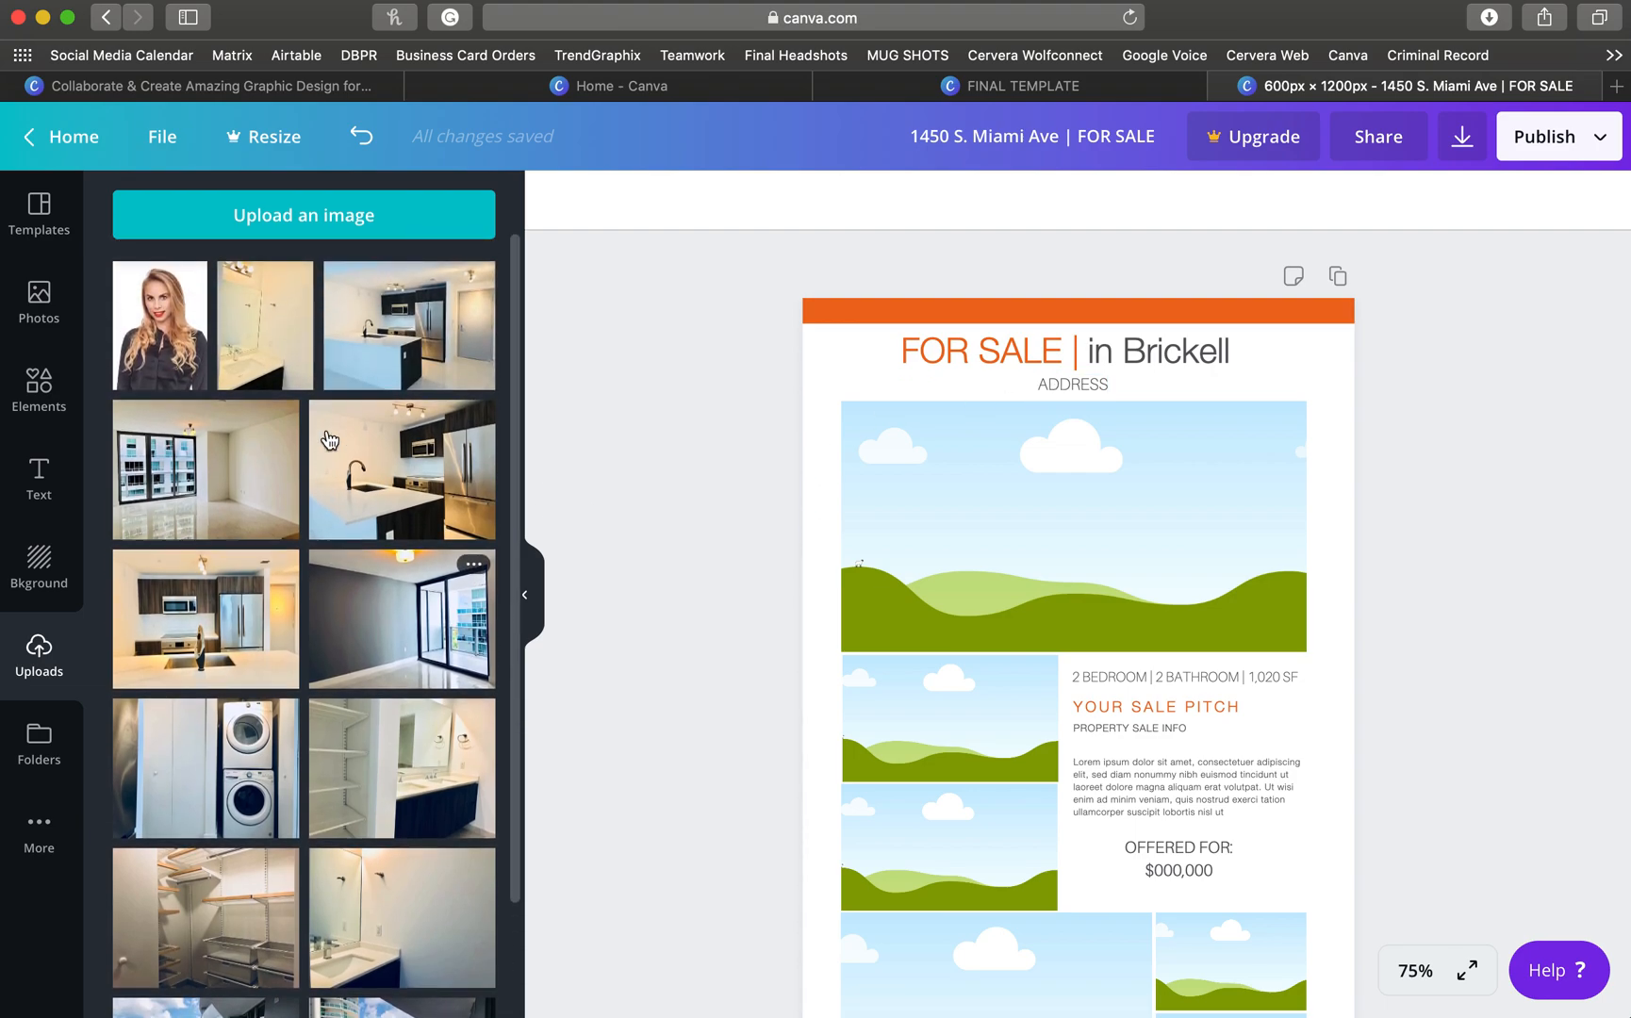
pyautogui.click(1056, 383)
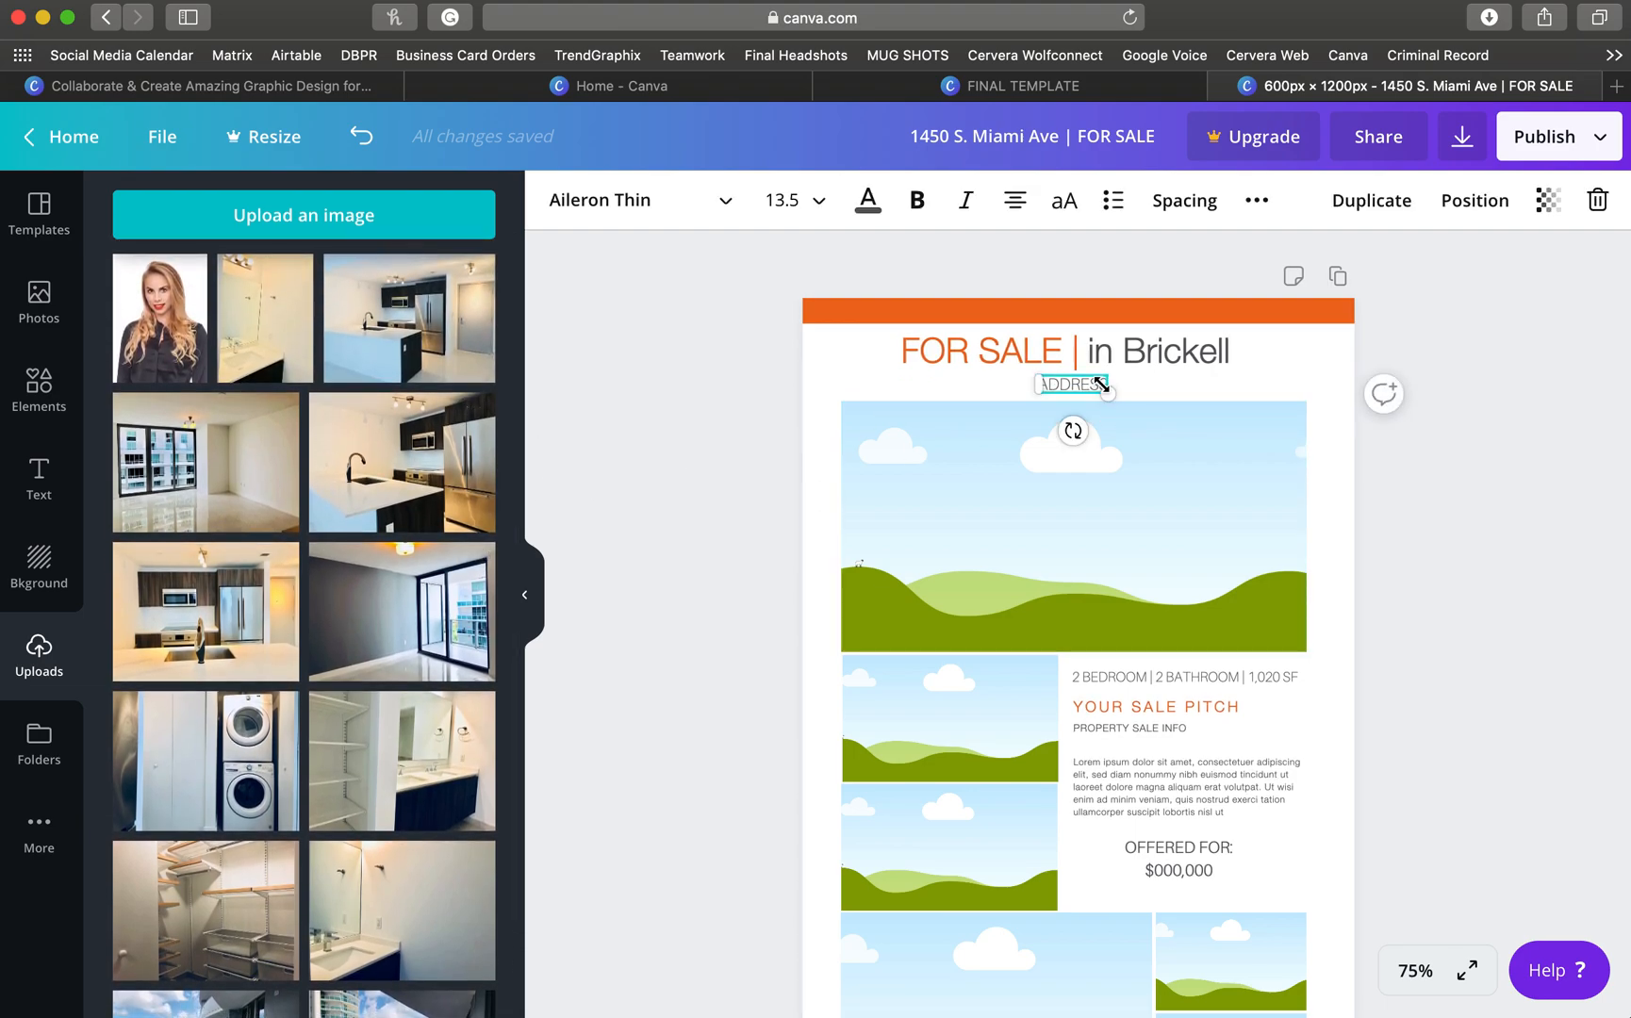
pyautogui.doubleClick(1080, 385)
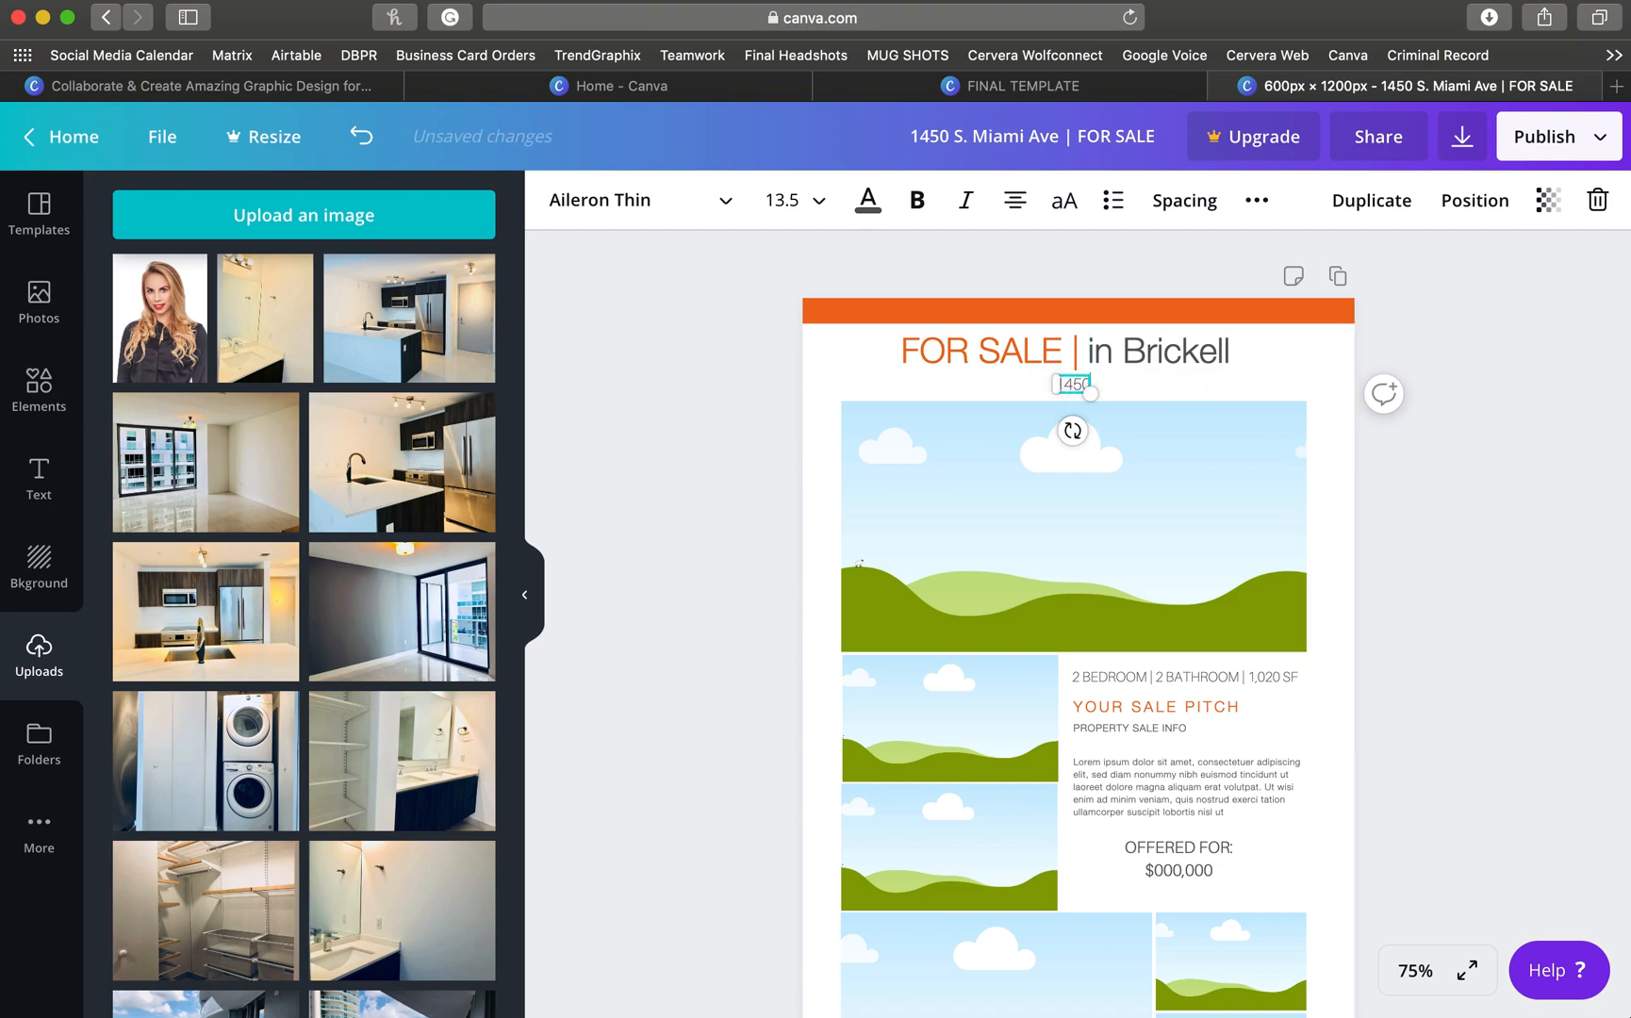
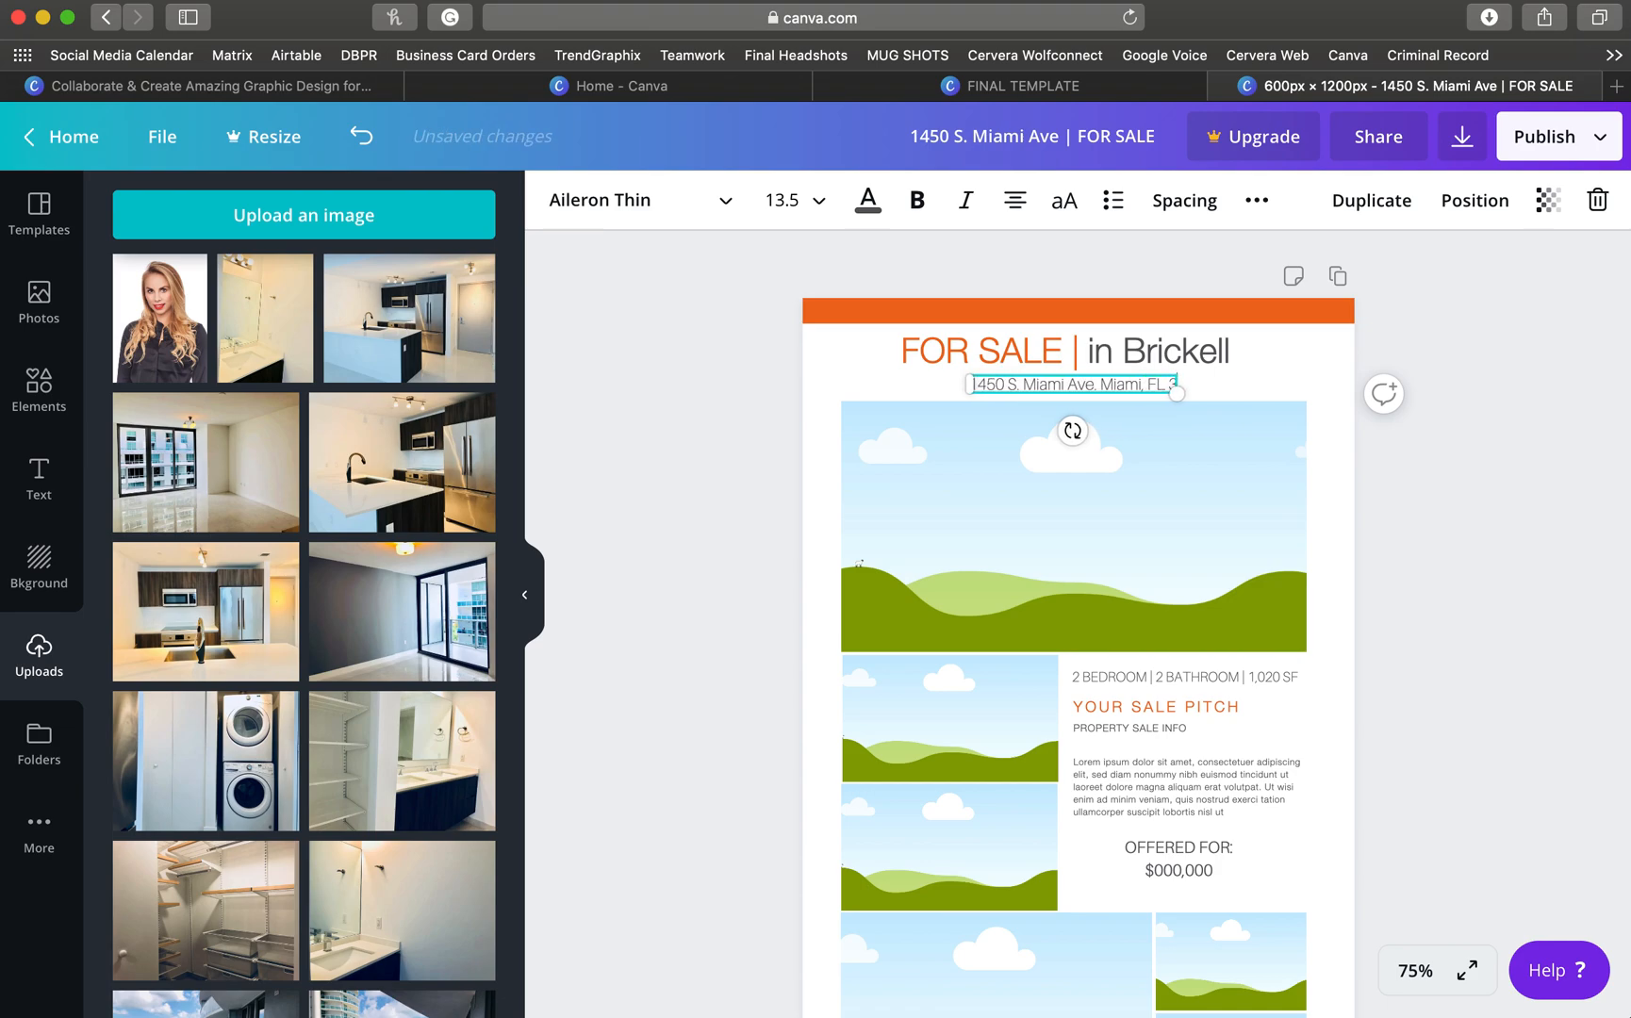
pyautogui.click(781, 402)
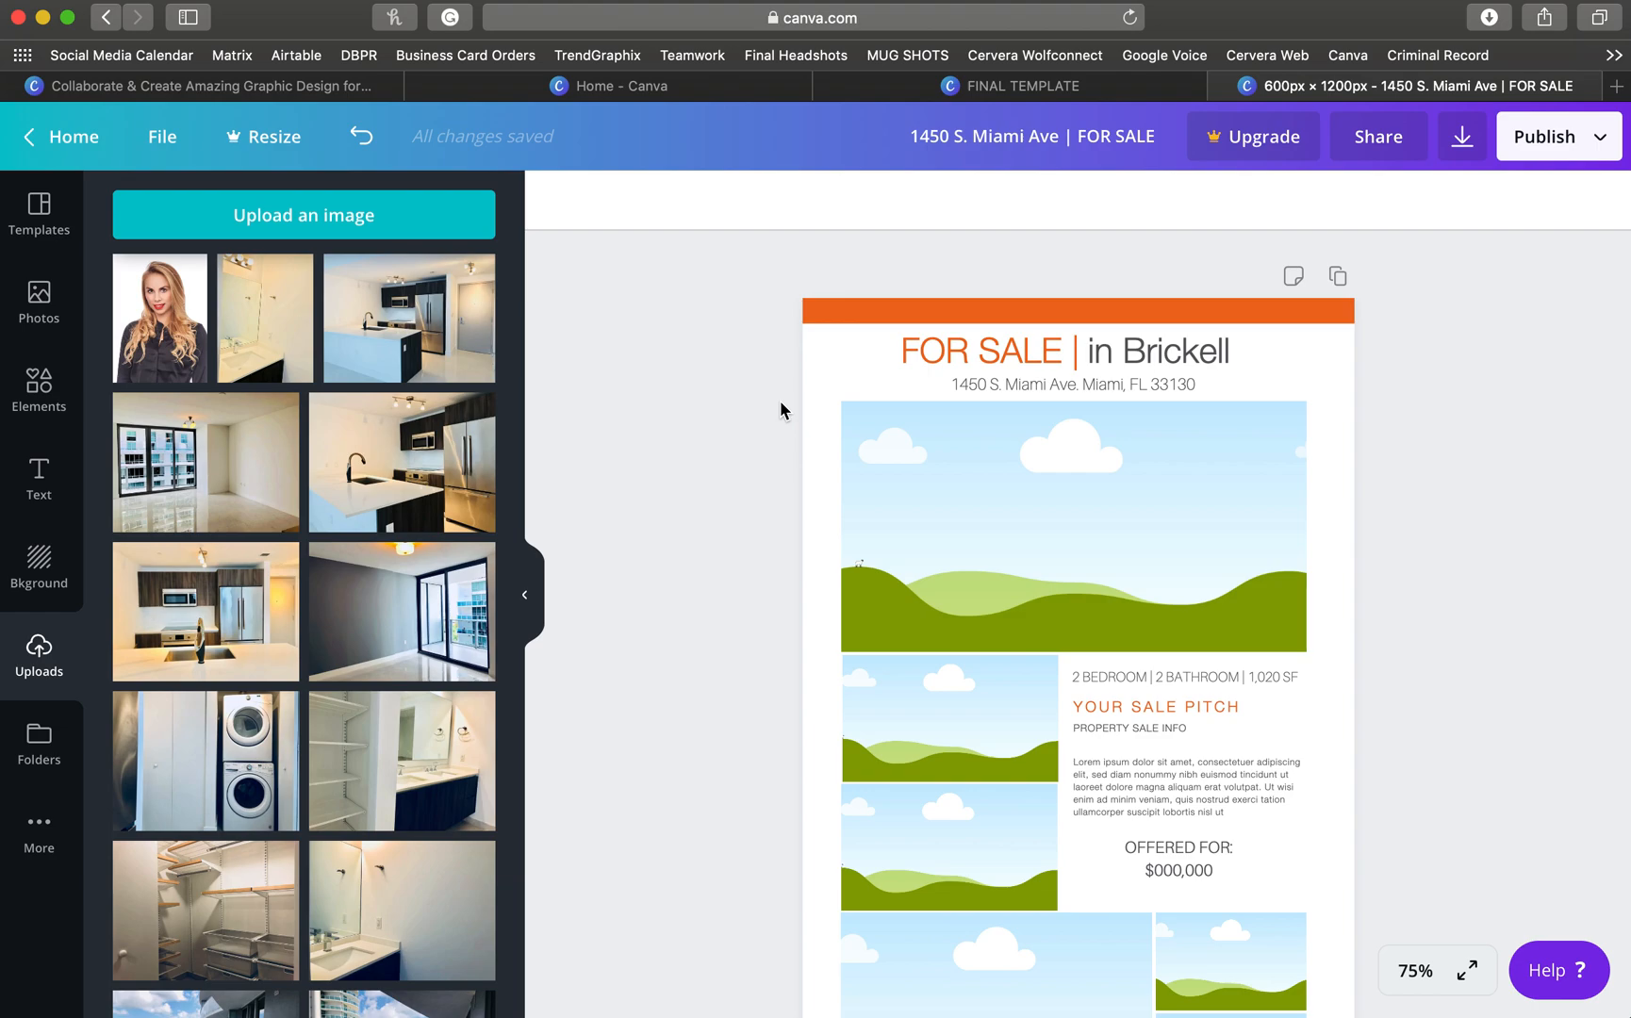
# - Find the balcony view photo in Uploads and drag it onto the large top frame
pyautogui.scroll(-3, 815, 497)
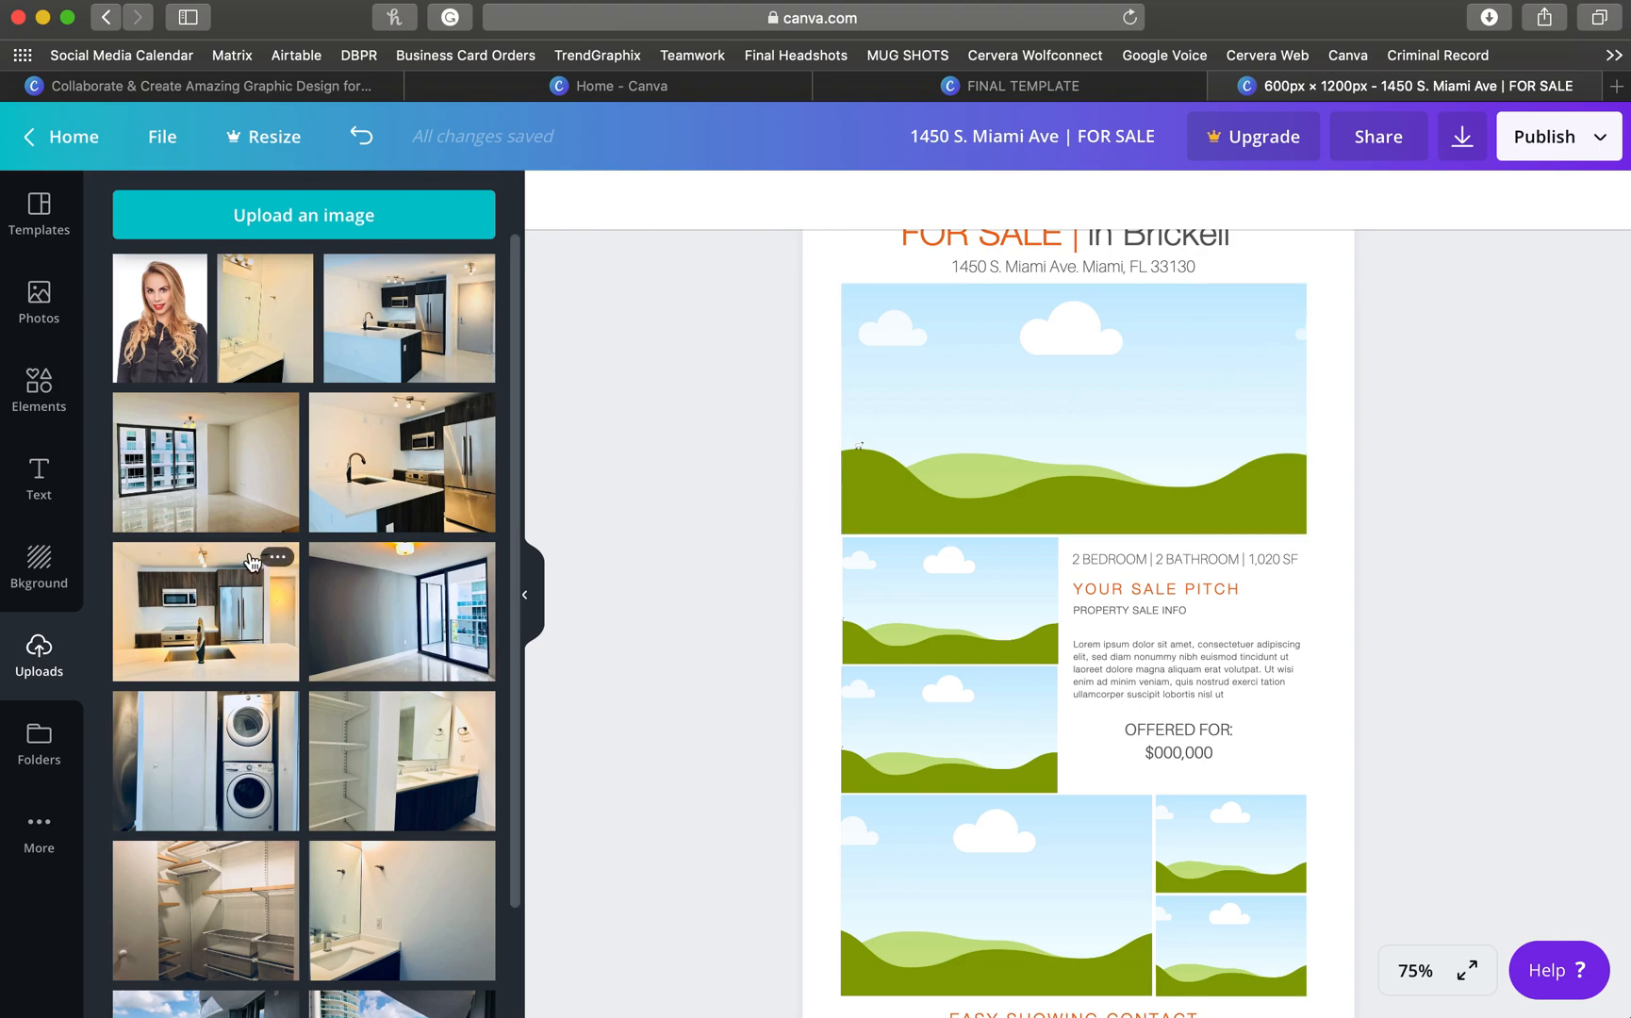
pyautogui.scroll(-3, 252, 563)
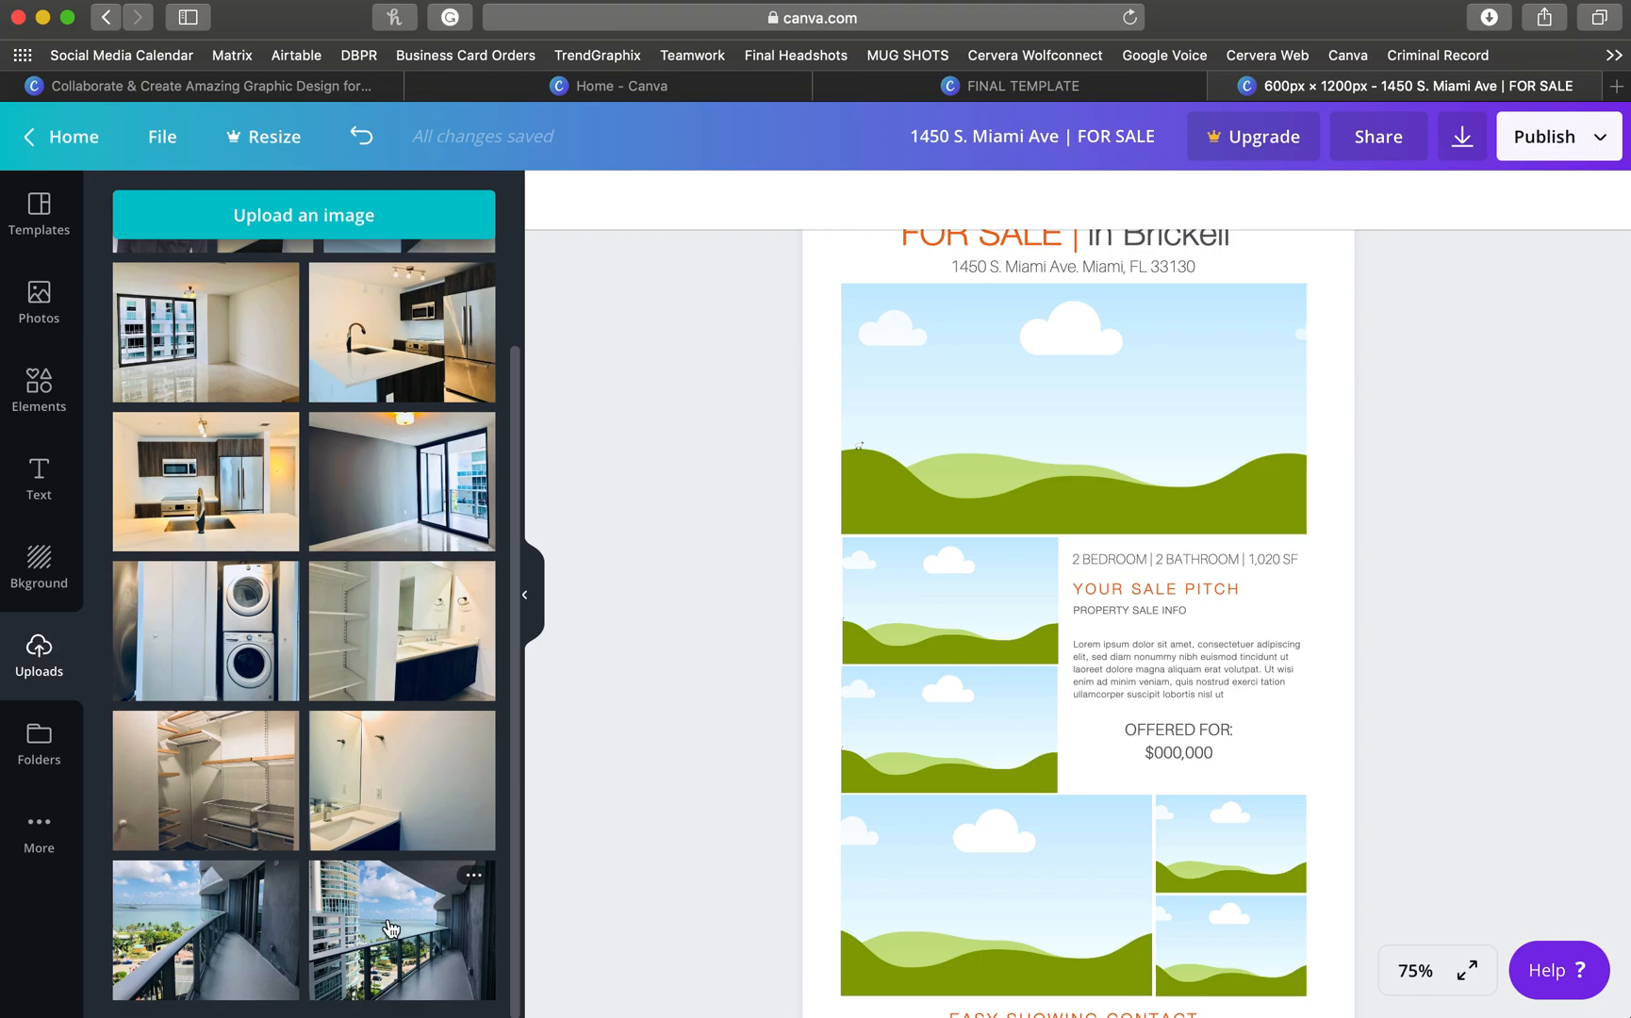
pyautogui.moveTo(390, 928); pyautogui.dragTo(1034, 514)
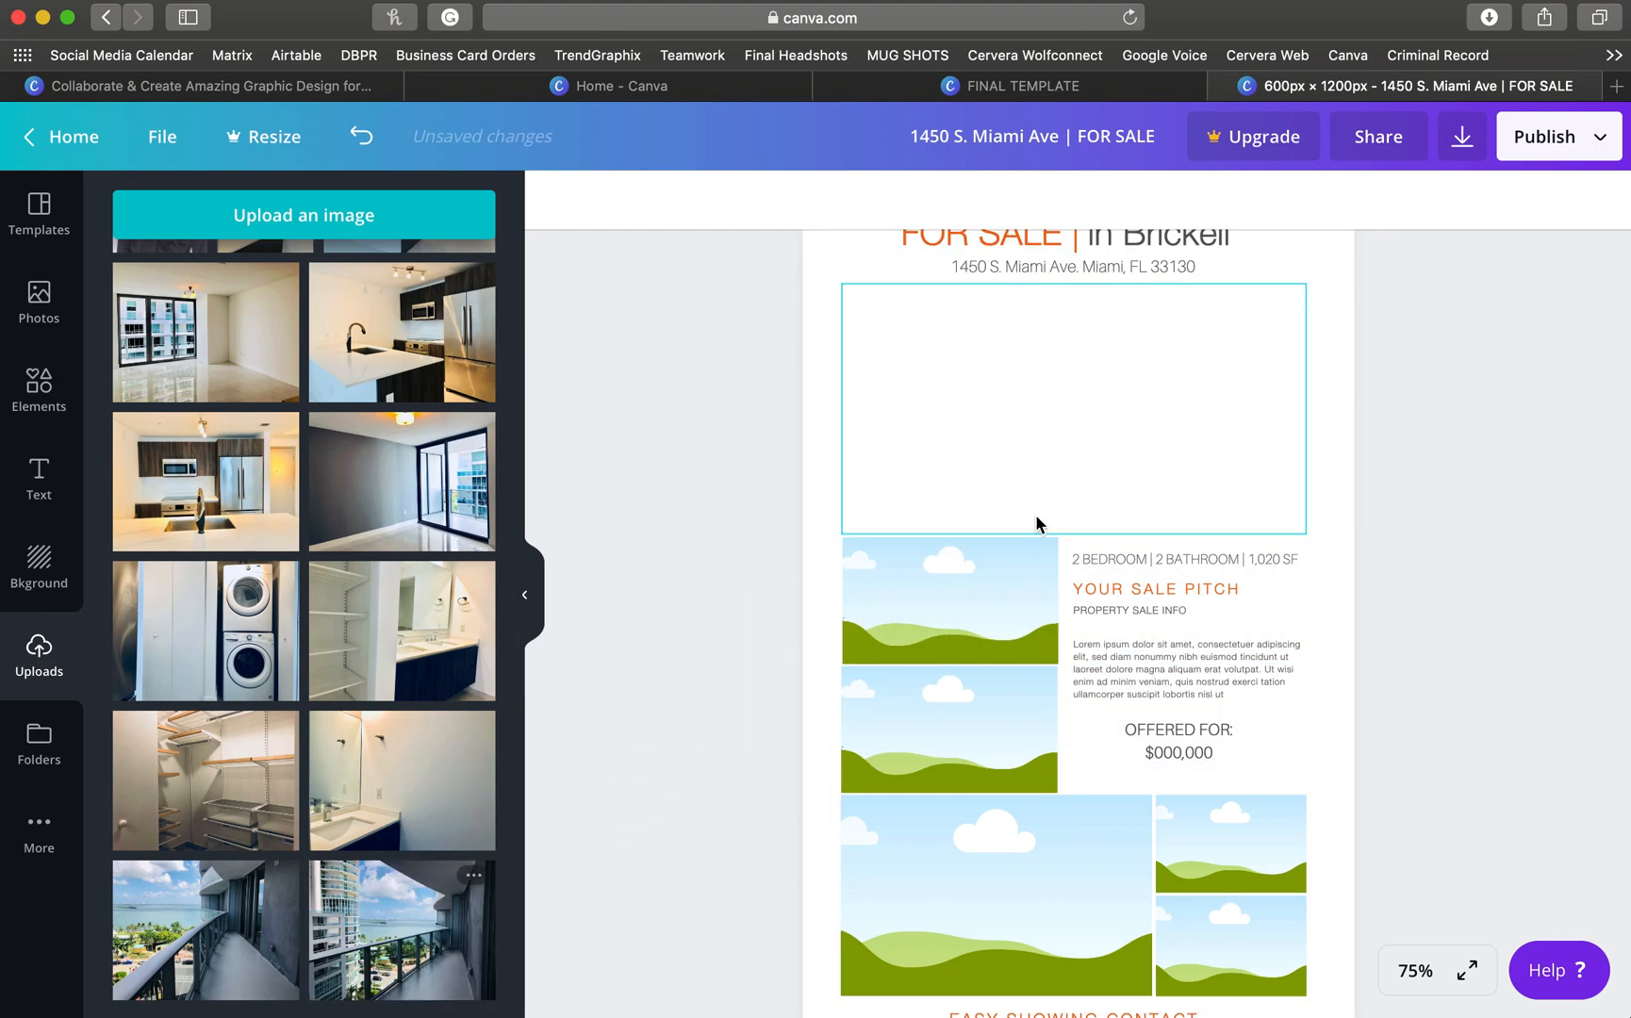
# - Adjust the balcony photo's crop and position within the large top frame
pyautogui.scroll(3, 918, 544)
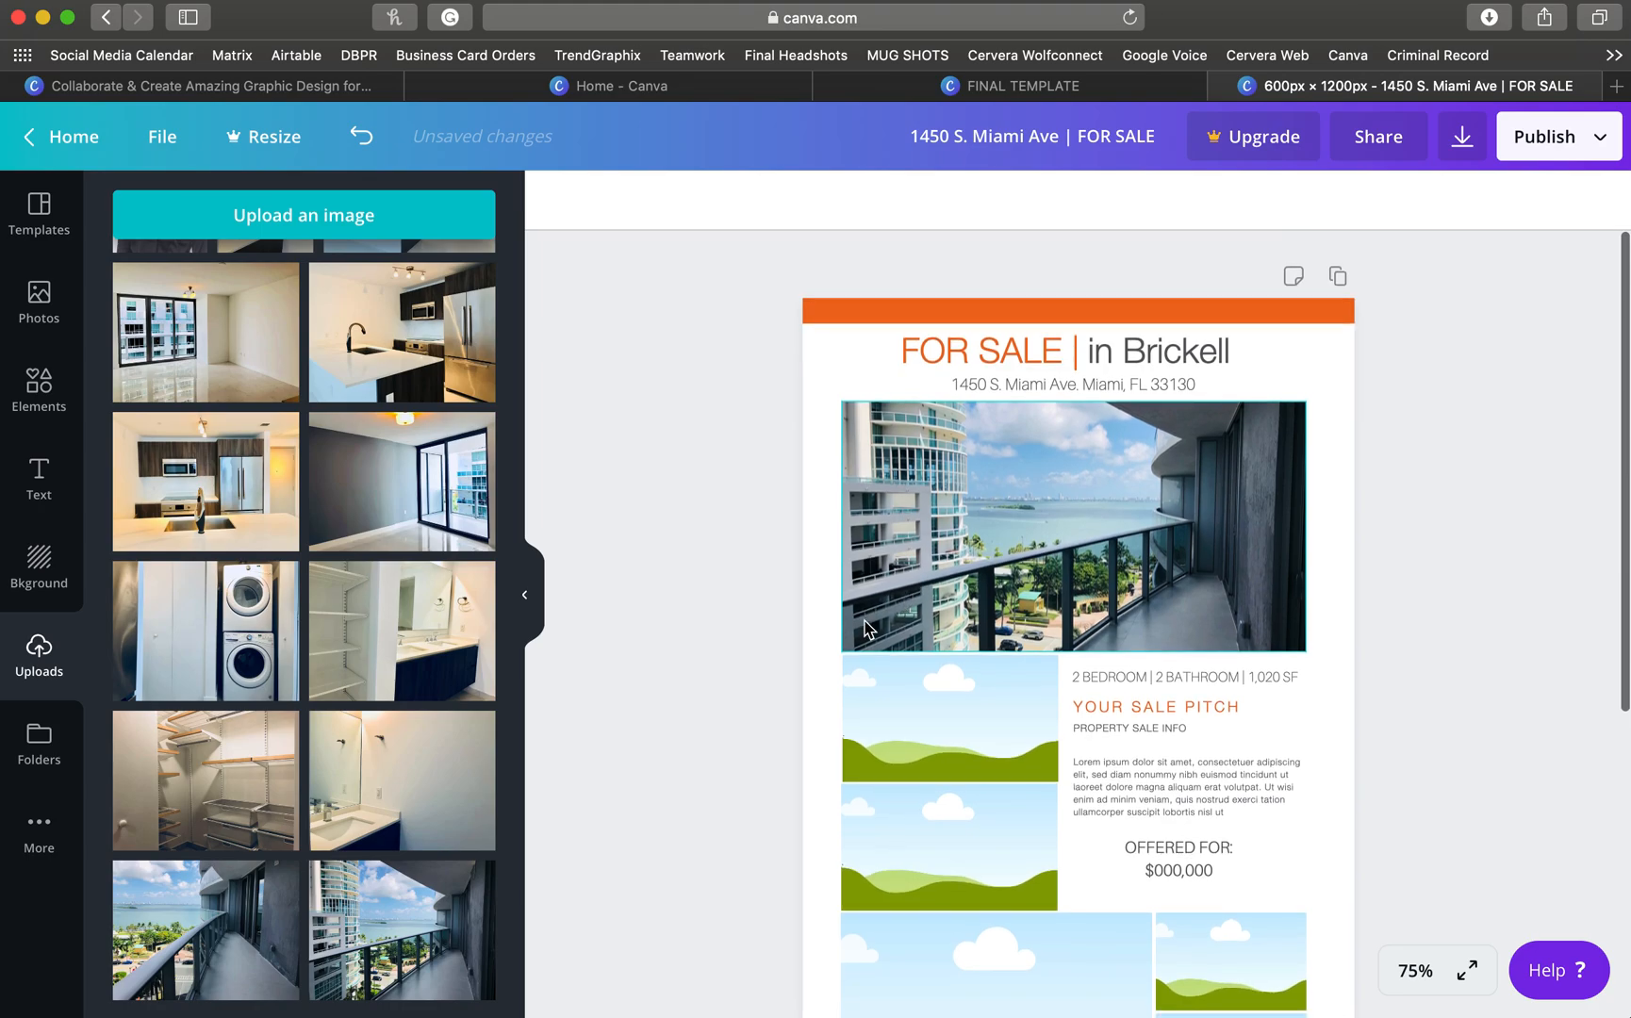
pyautogui.doubleClick(1015, 485)
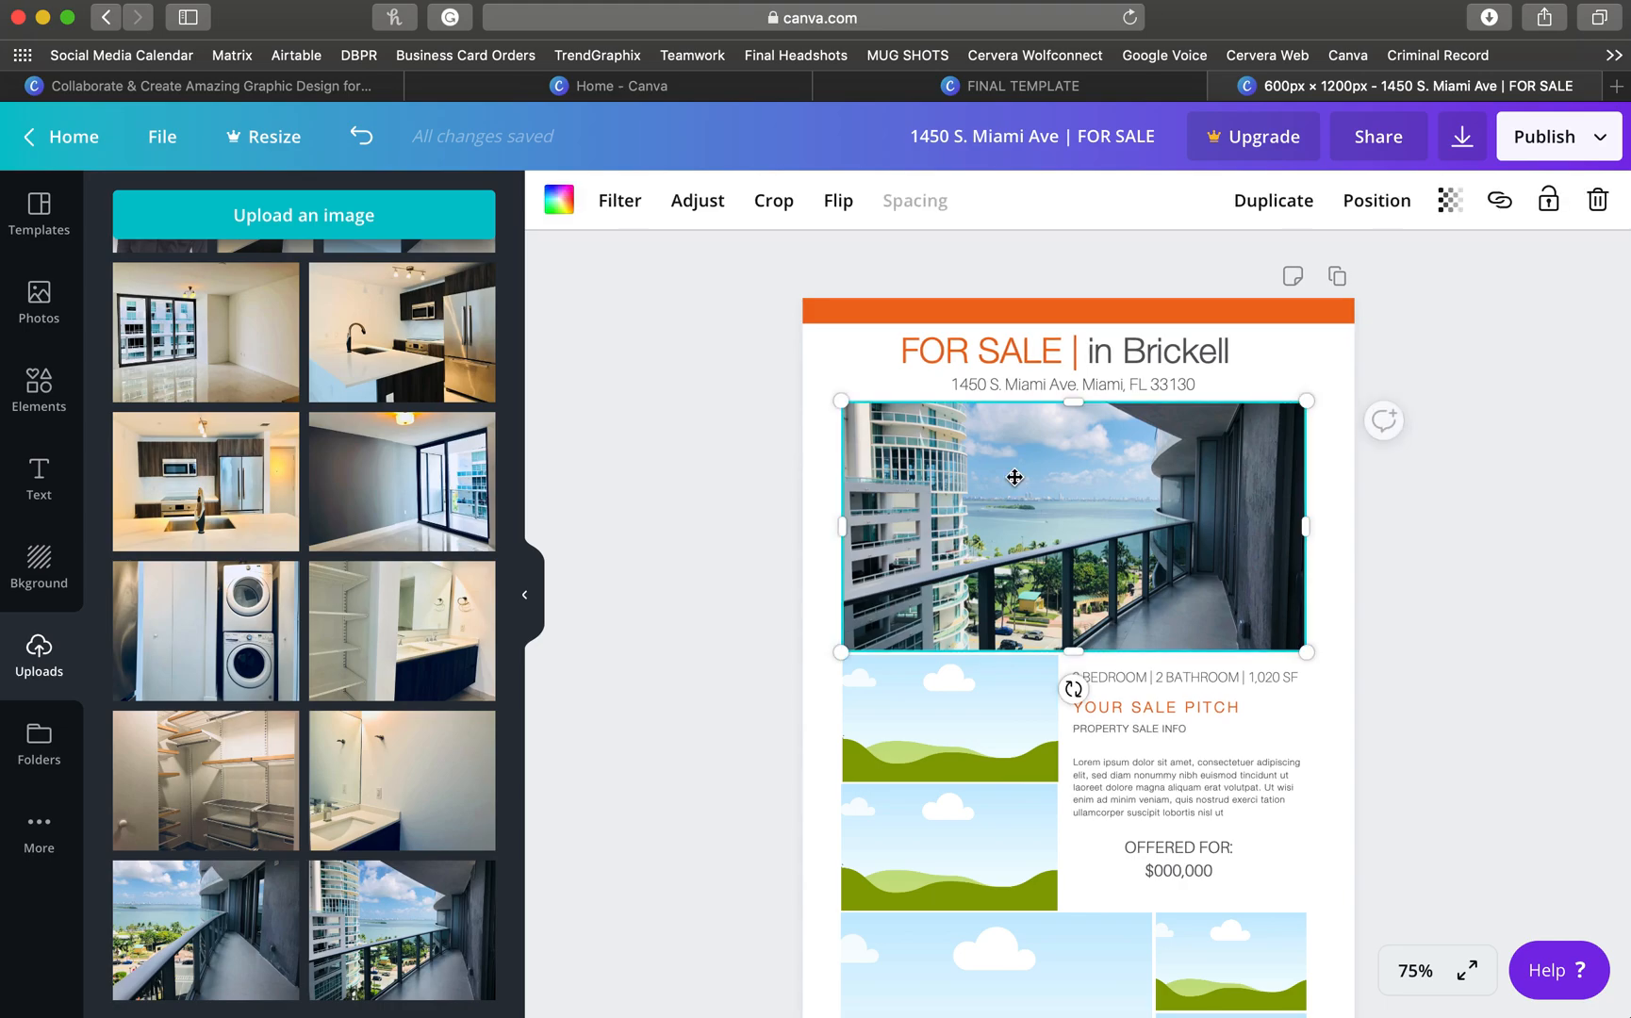
pyautogui.moveTo(1026, 500); pyautogui.dragTo(1078, 603)
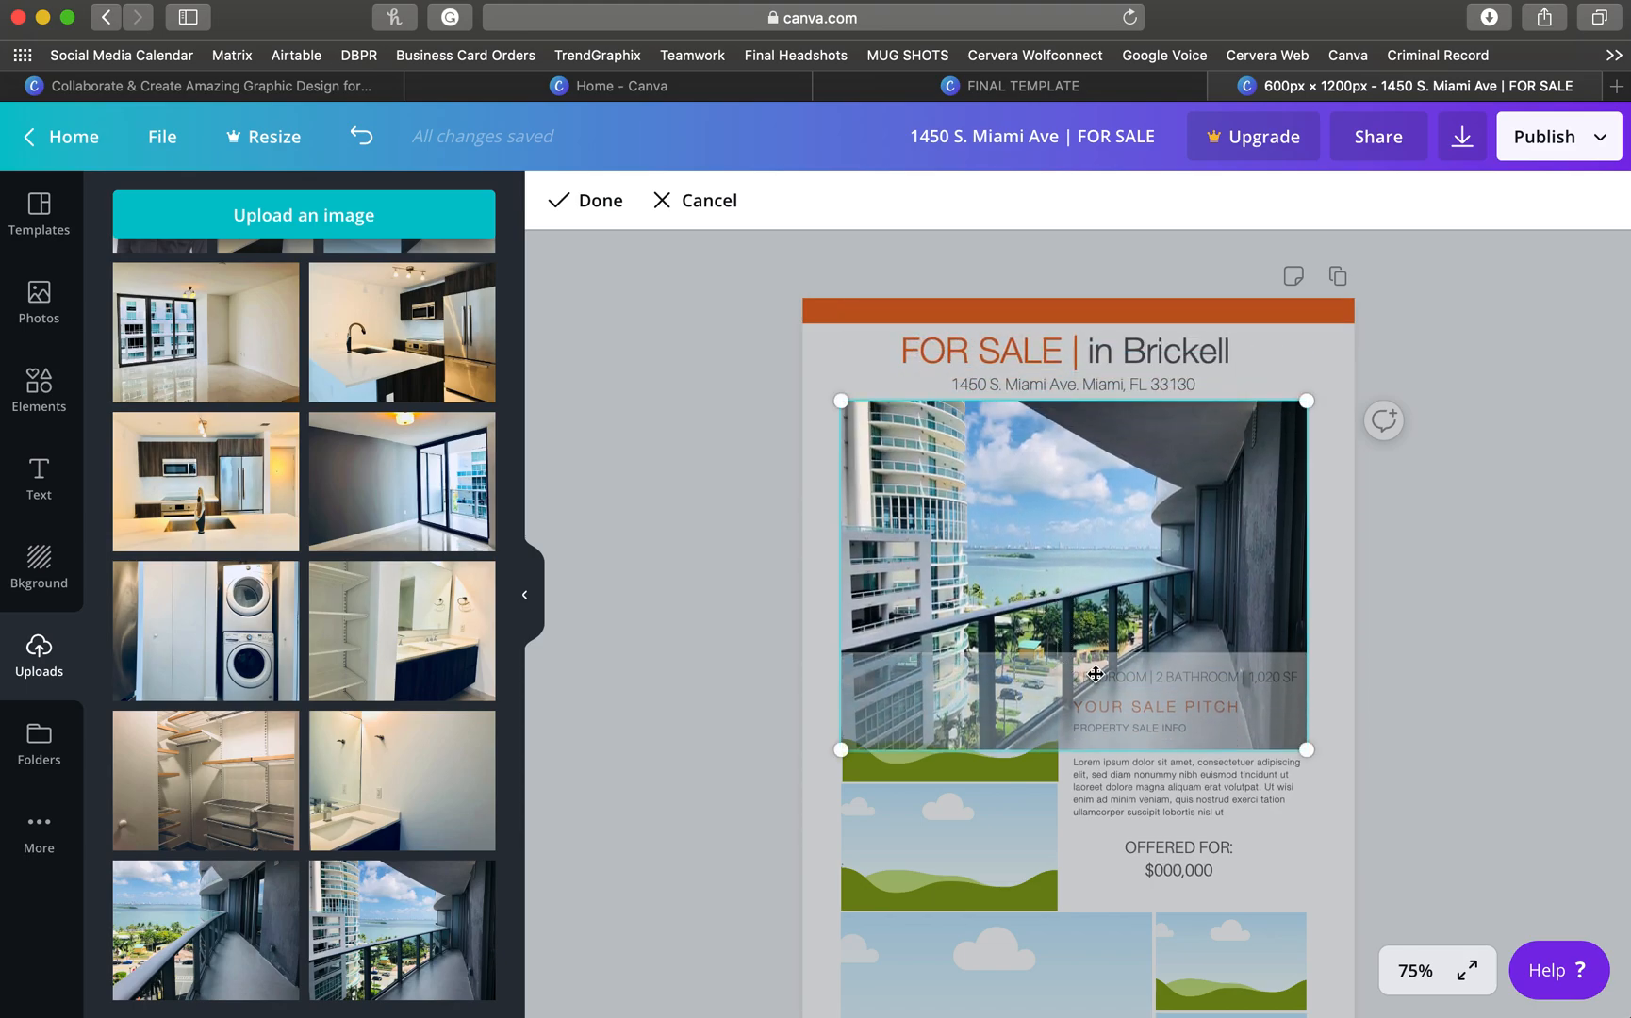
pyautogui.moveTo(1136, 585)
pyautogui.mouseDown()
pyautogui.moveTo(1134, 539)
pyautogui.moveTo(1133, 590)
pyautogui.mouseUp()
pyautogui.click(603, 201)
pyautogui.click(640, 411)
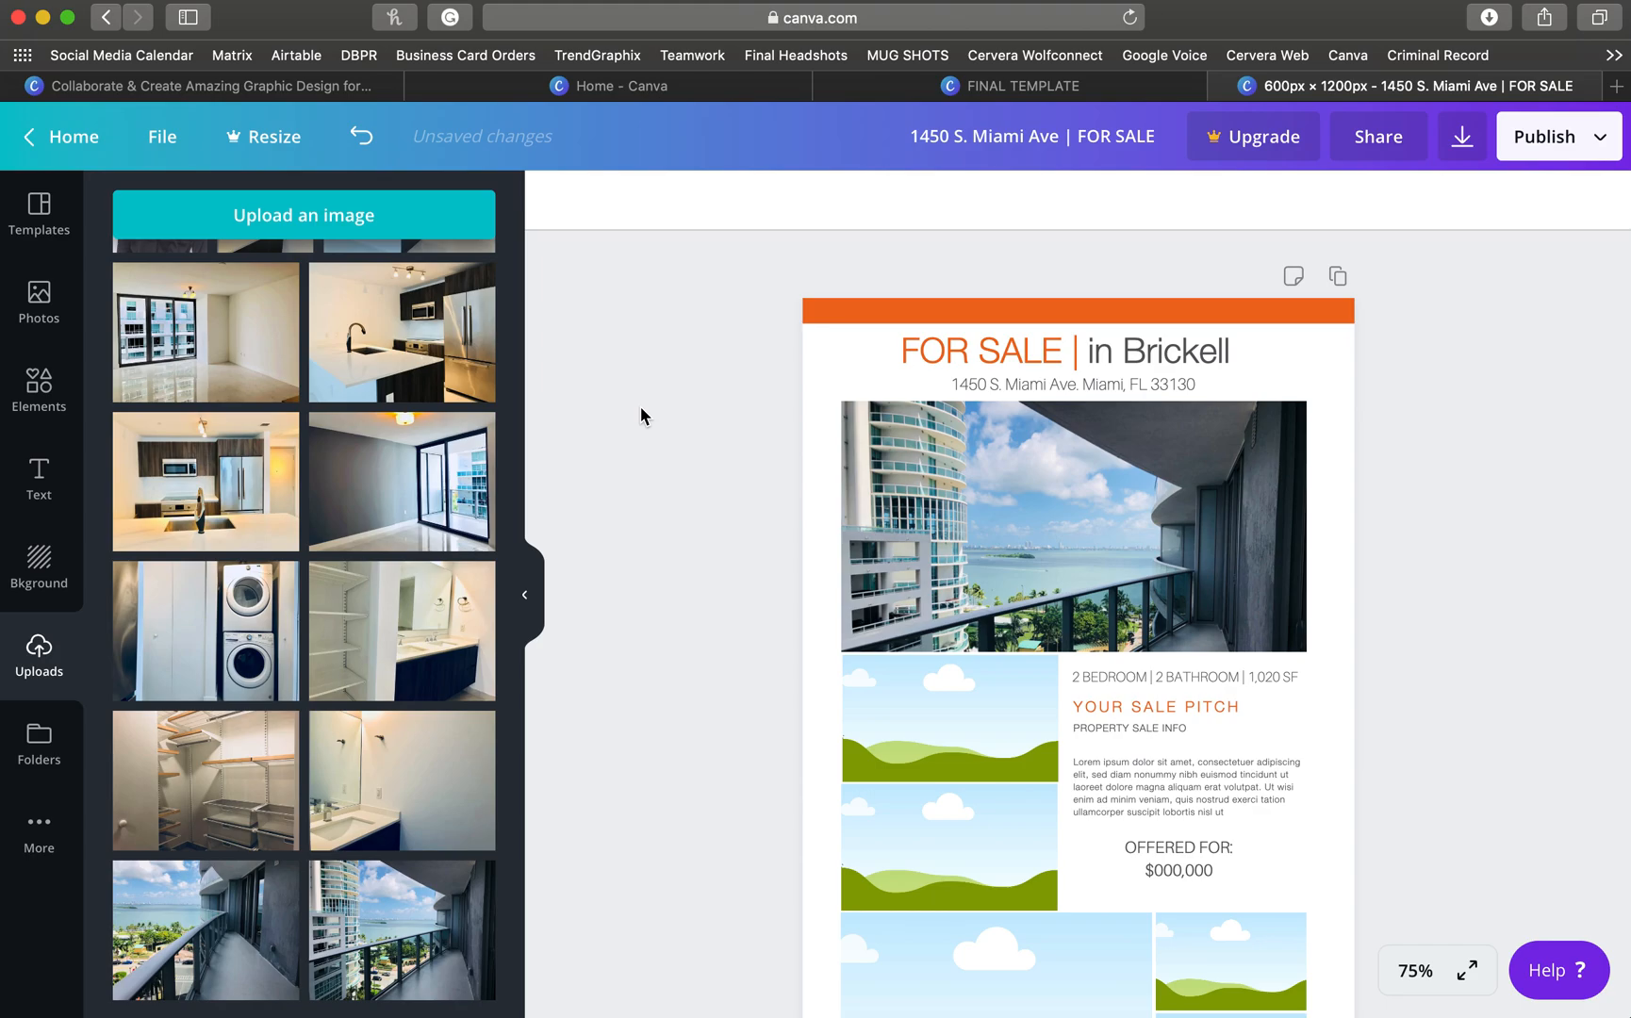
pyautogui.scroll(-3, 640, 411)
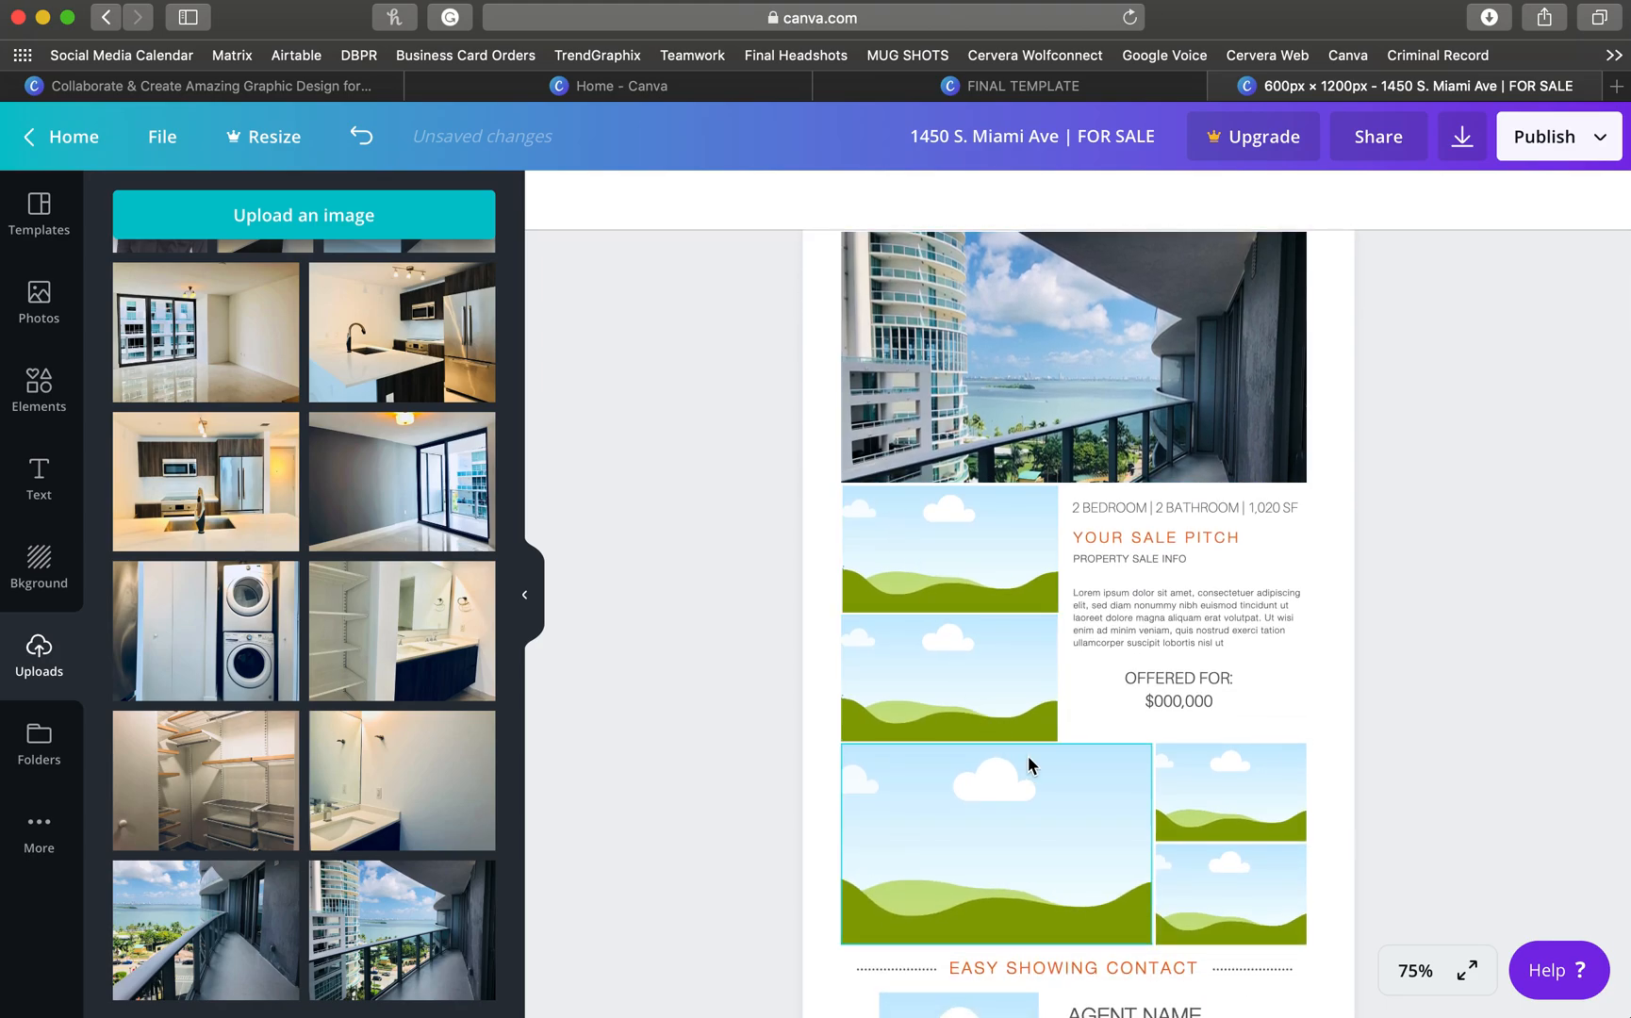
# - Fill the two small frames with the empty-room and dark-room photos, repositioning the dark-room shot
pyautogui.moveTo(205, 332); pyautogui.dragTo(889, 558)
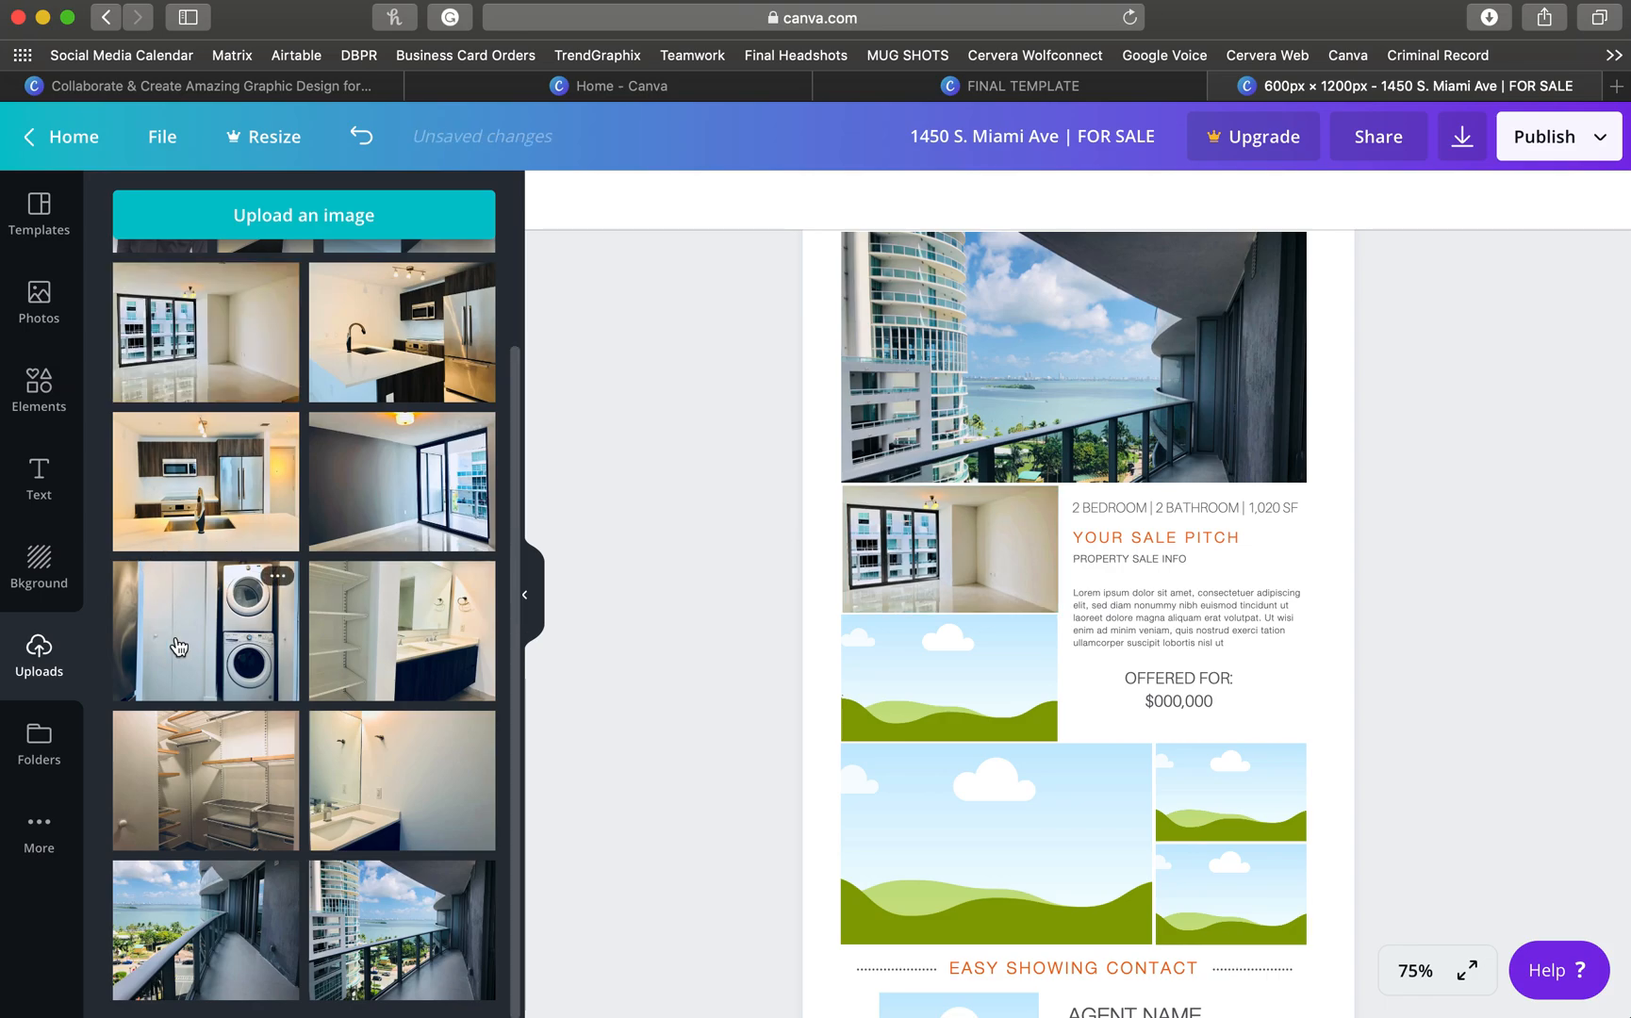
pyautogui.moveTo(317, 535); pyautogui.dragTo(900, 686)
pyautogui.doubleClick(902, 673)
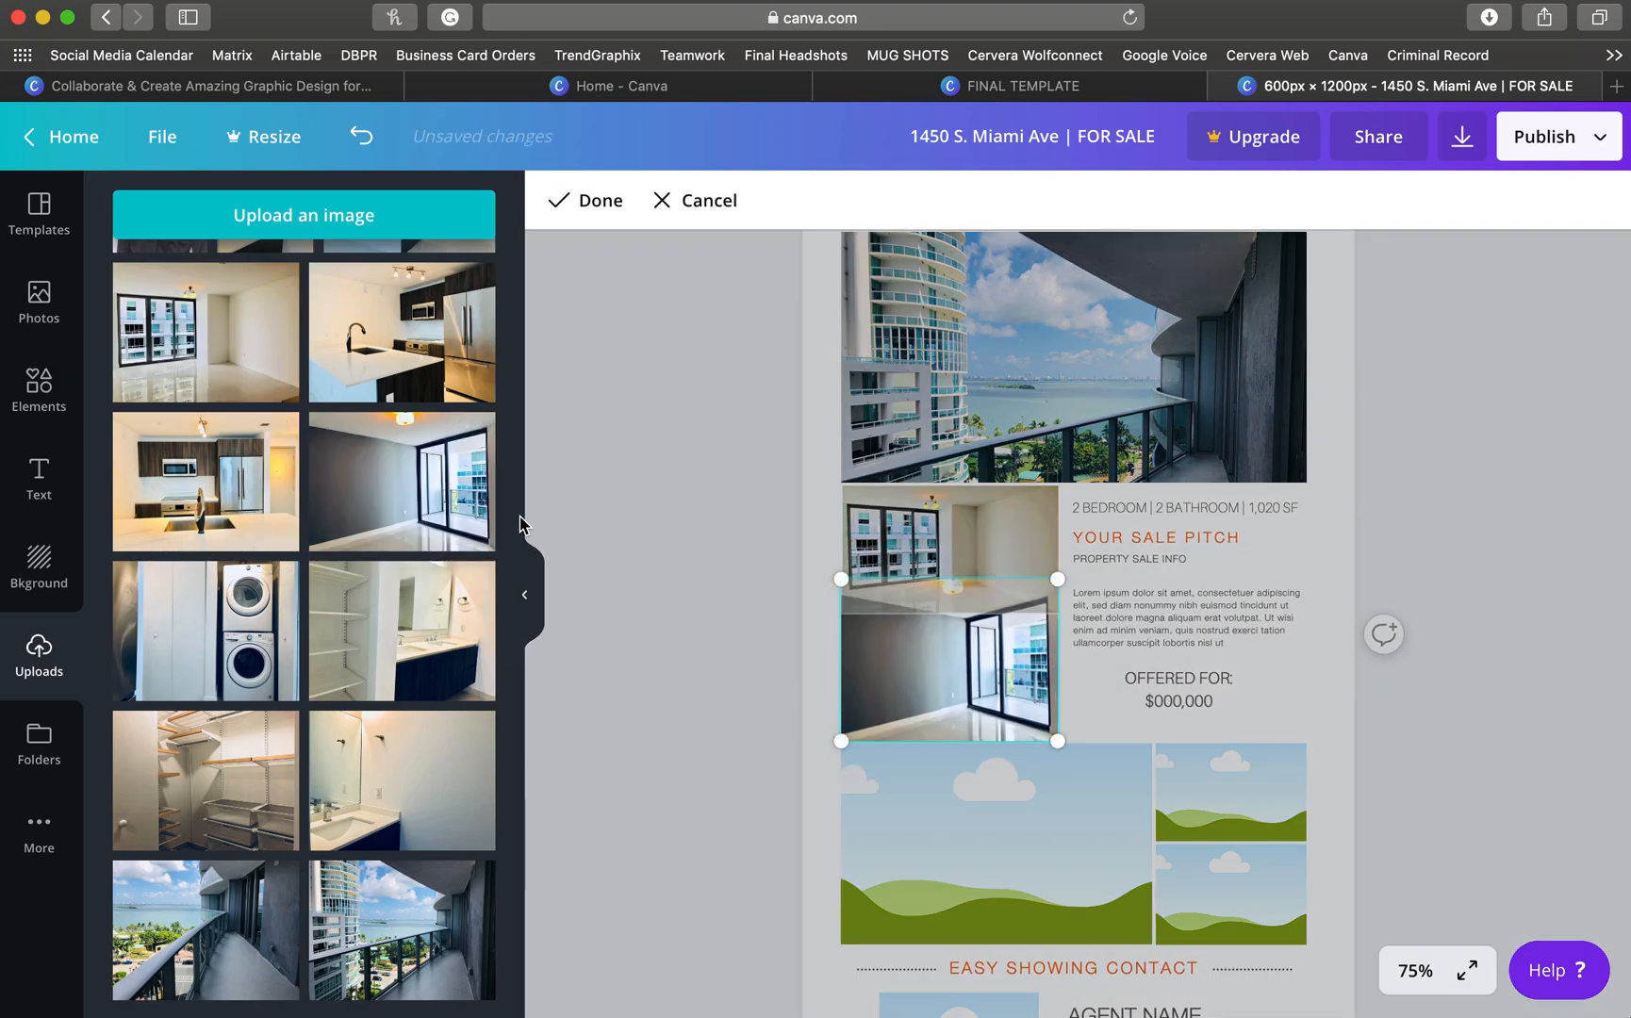
pyautogui.click(561, 200)
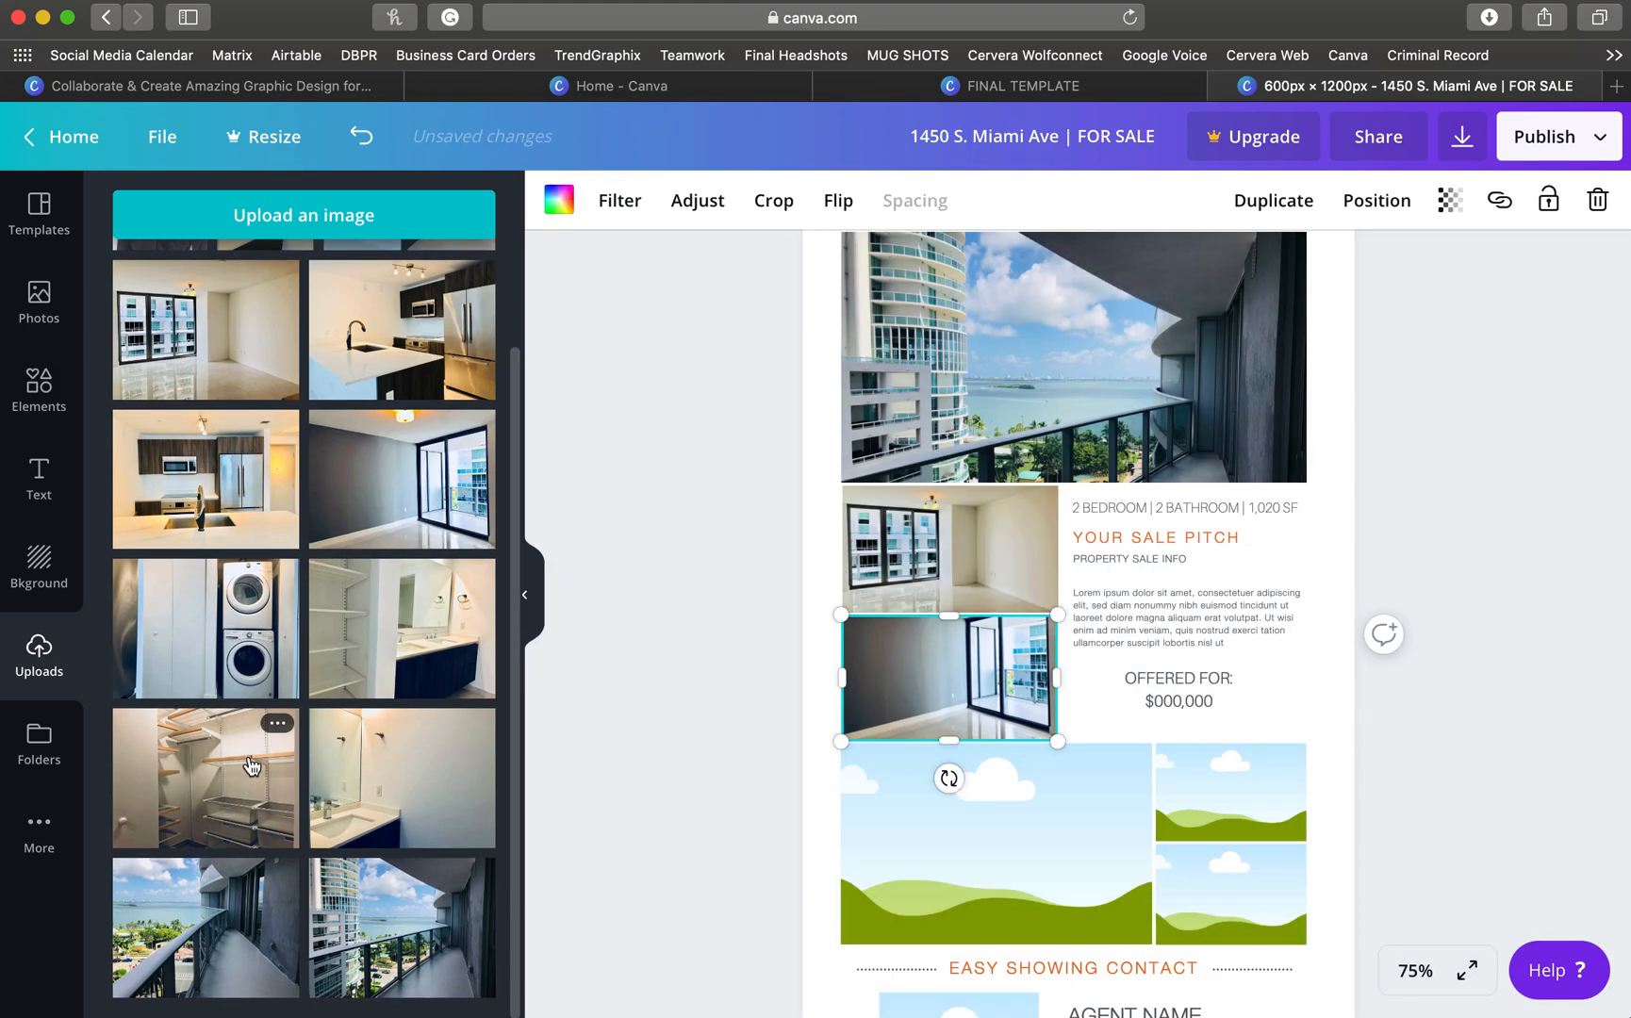
pyautogui.scroll(3, 215, 690)
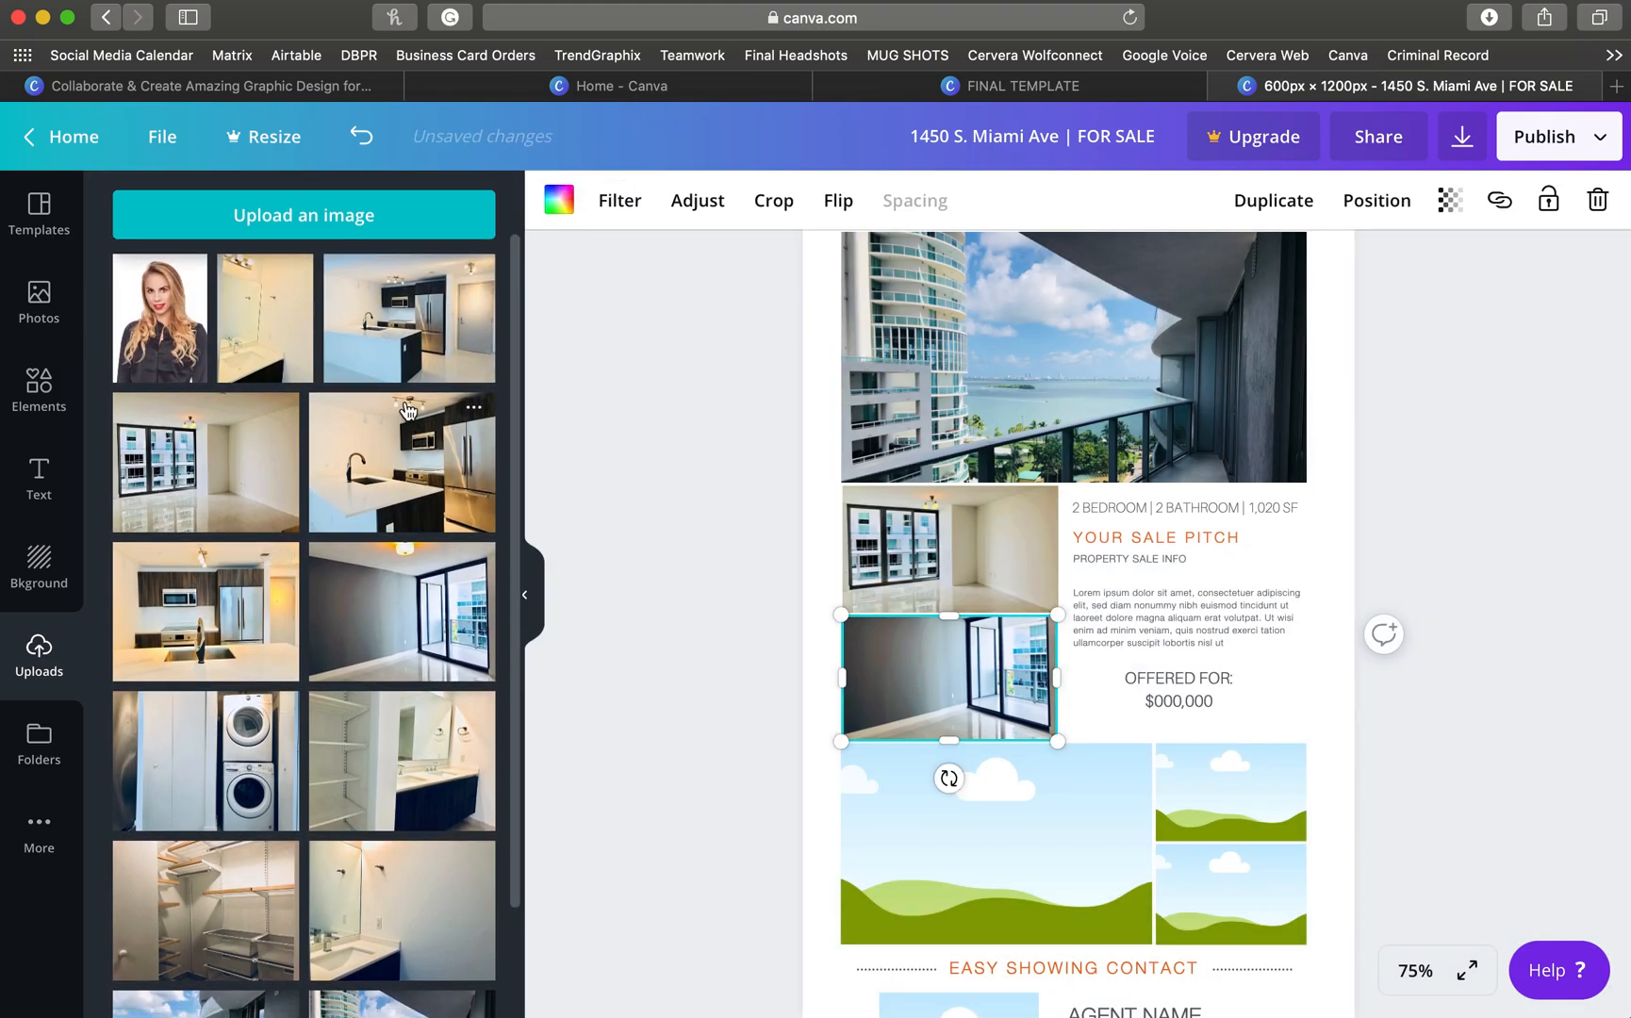
# - Place the kitchen, washer/dryer and shelved closet photos into the remaining large and right-side frames
pyautogui.moveTo(441, 435); pyautogui.dragTo(863, 787)
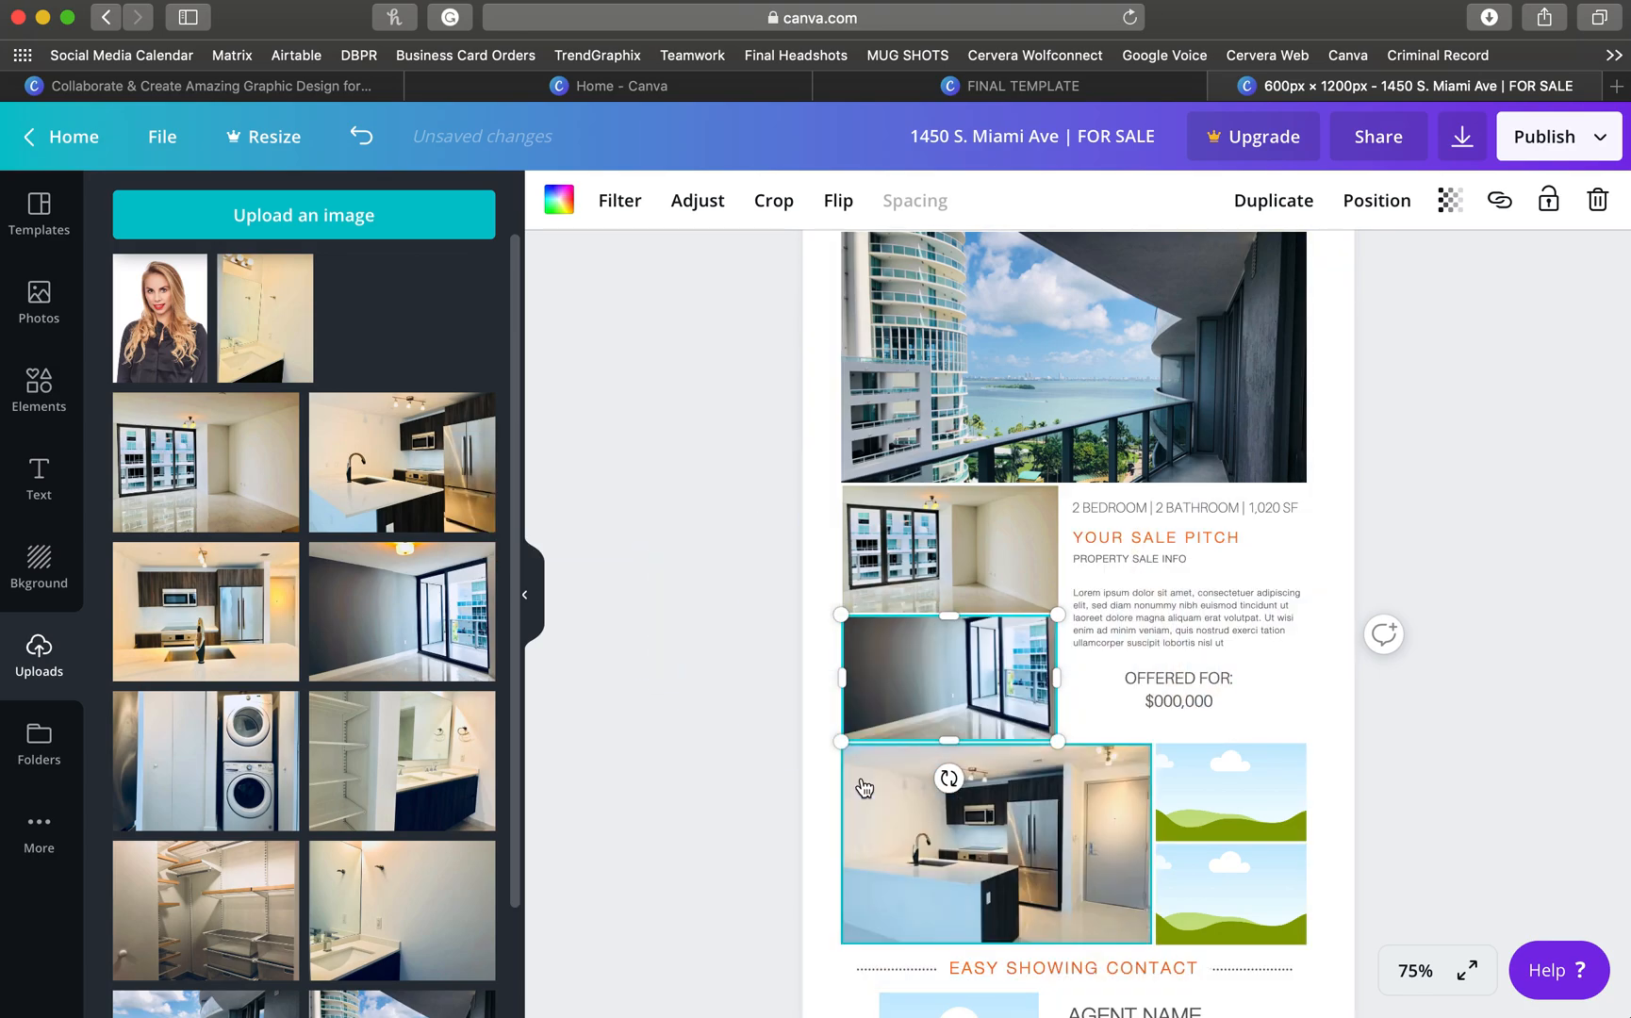
pyautogui.moveTo(206, 461); pyautogui.dragTo(1204, 768)
pyautogui.moveTo(278, 707); pyautogui.dragTo(1206, 812)
pyautogui.moveTo(370, 794); pyautogui.dragTo(1234, 891)
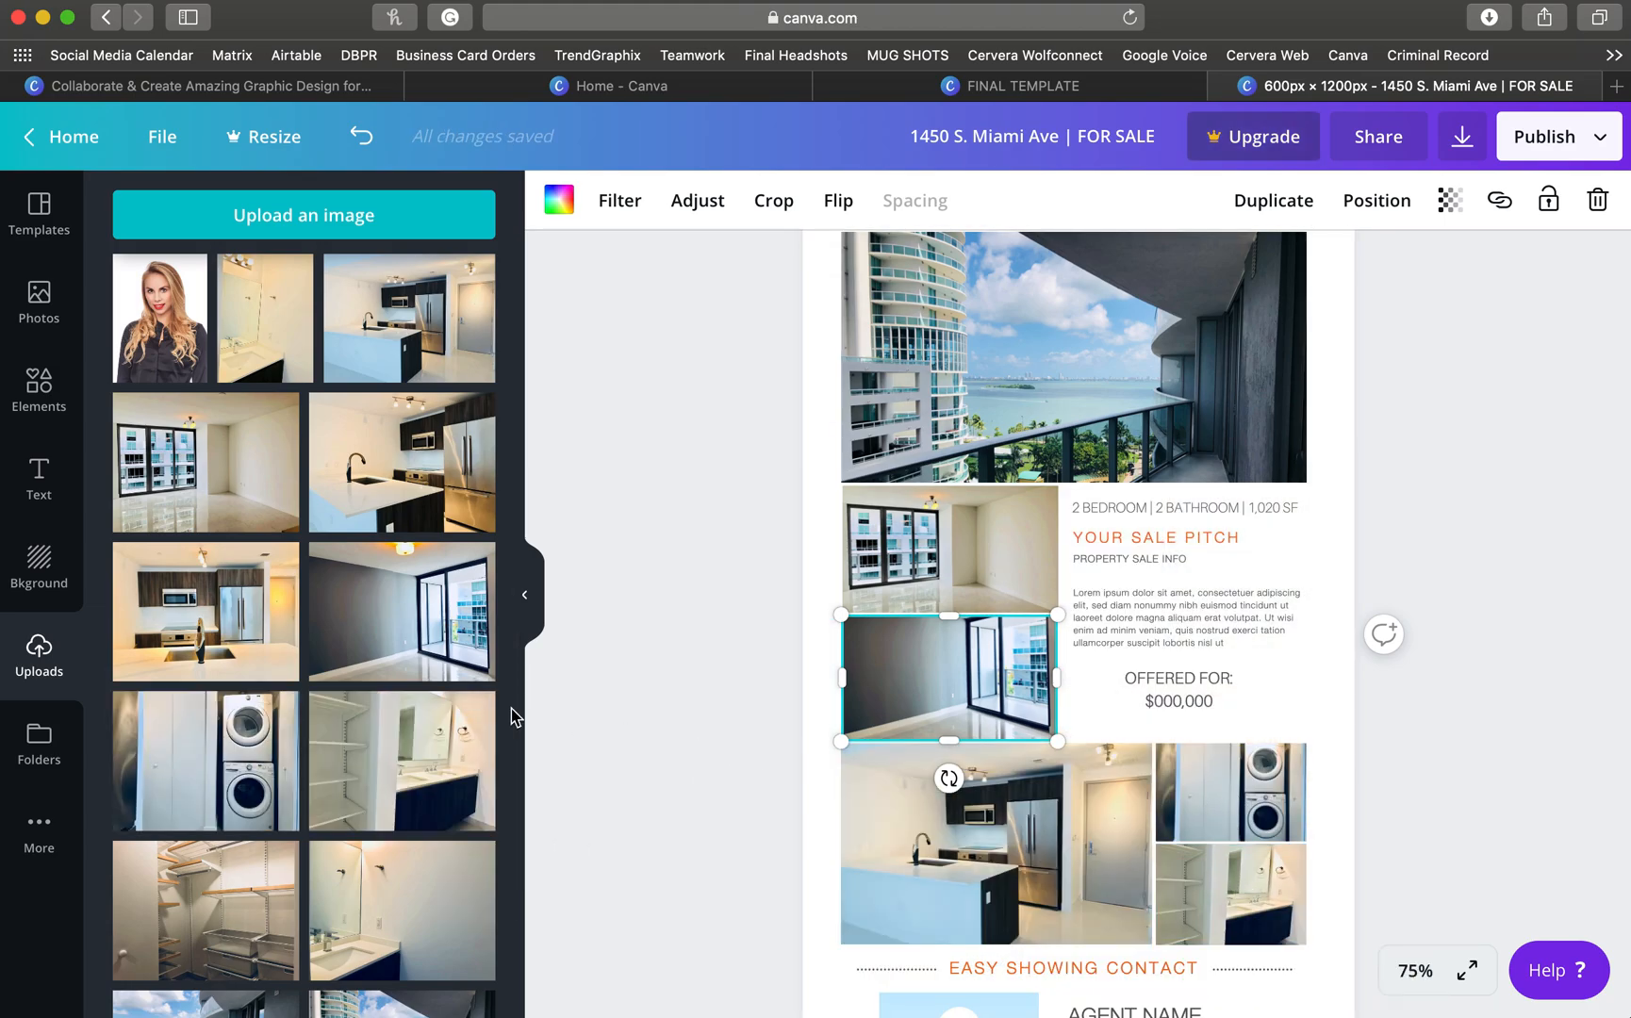
pyautogui.click(624, 702)
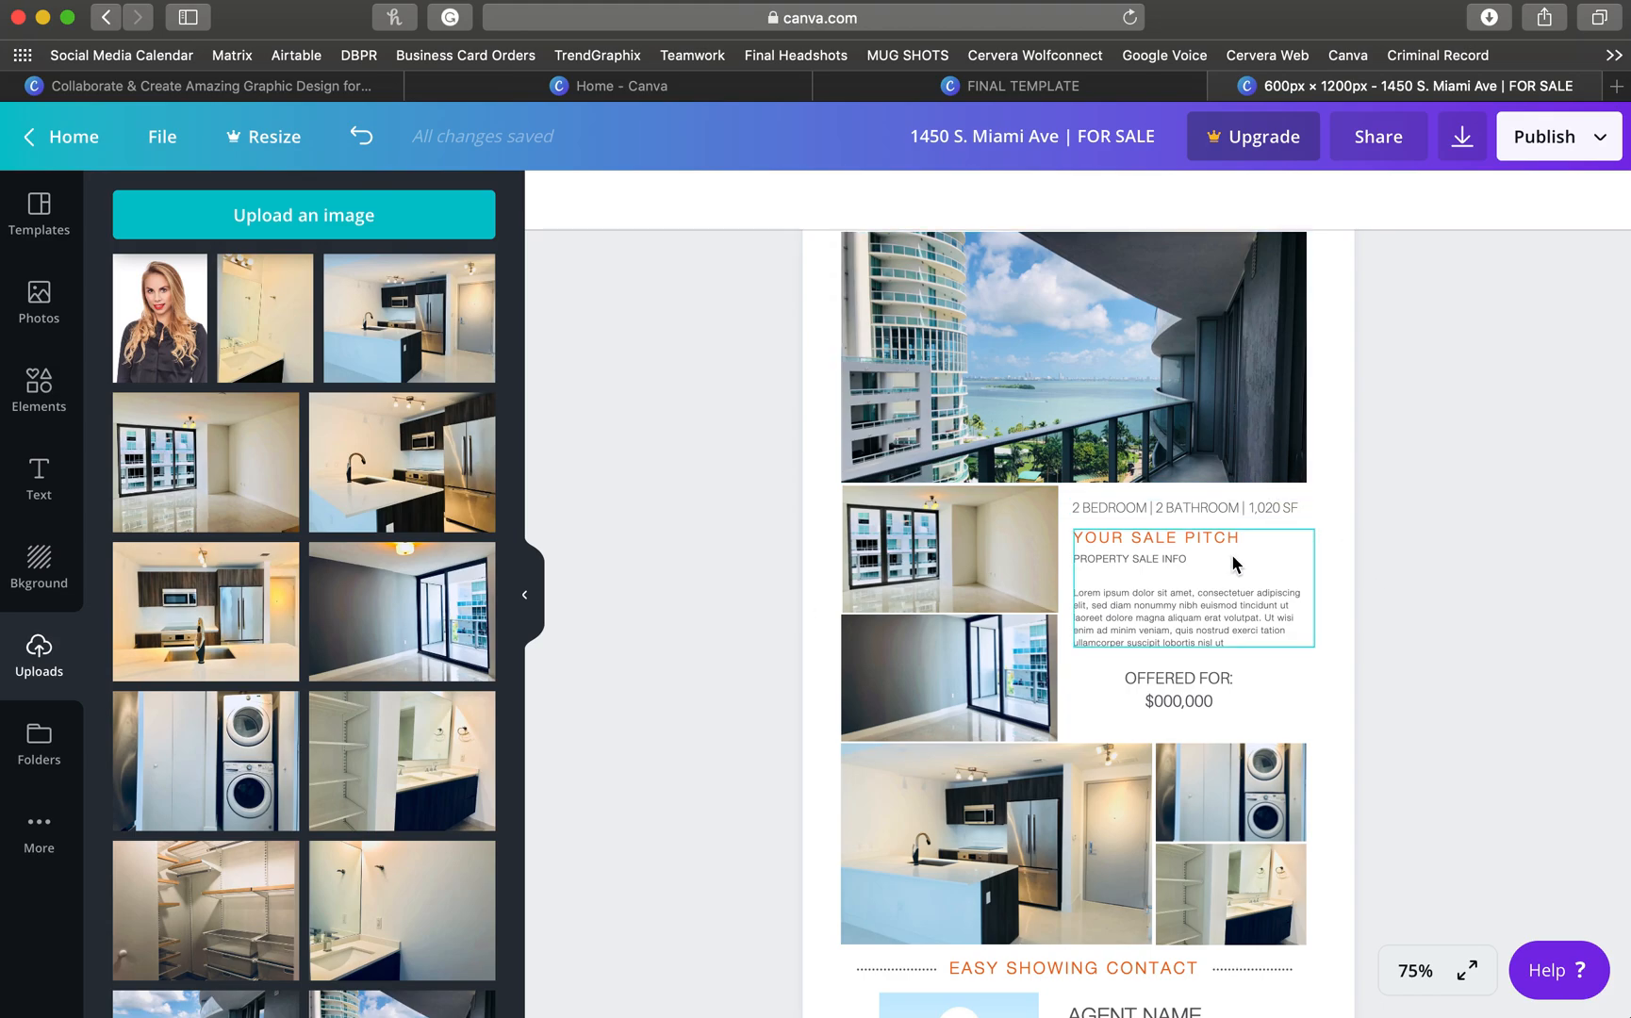
# - Edit the YOUR SALE PITCH heading in the sale pitch text group
pyautogui.scroll(3, 1231, 553)
pyautogui.scroll(-2, 1076, 559)
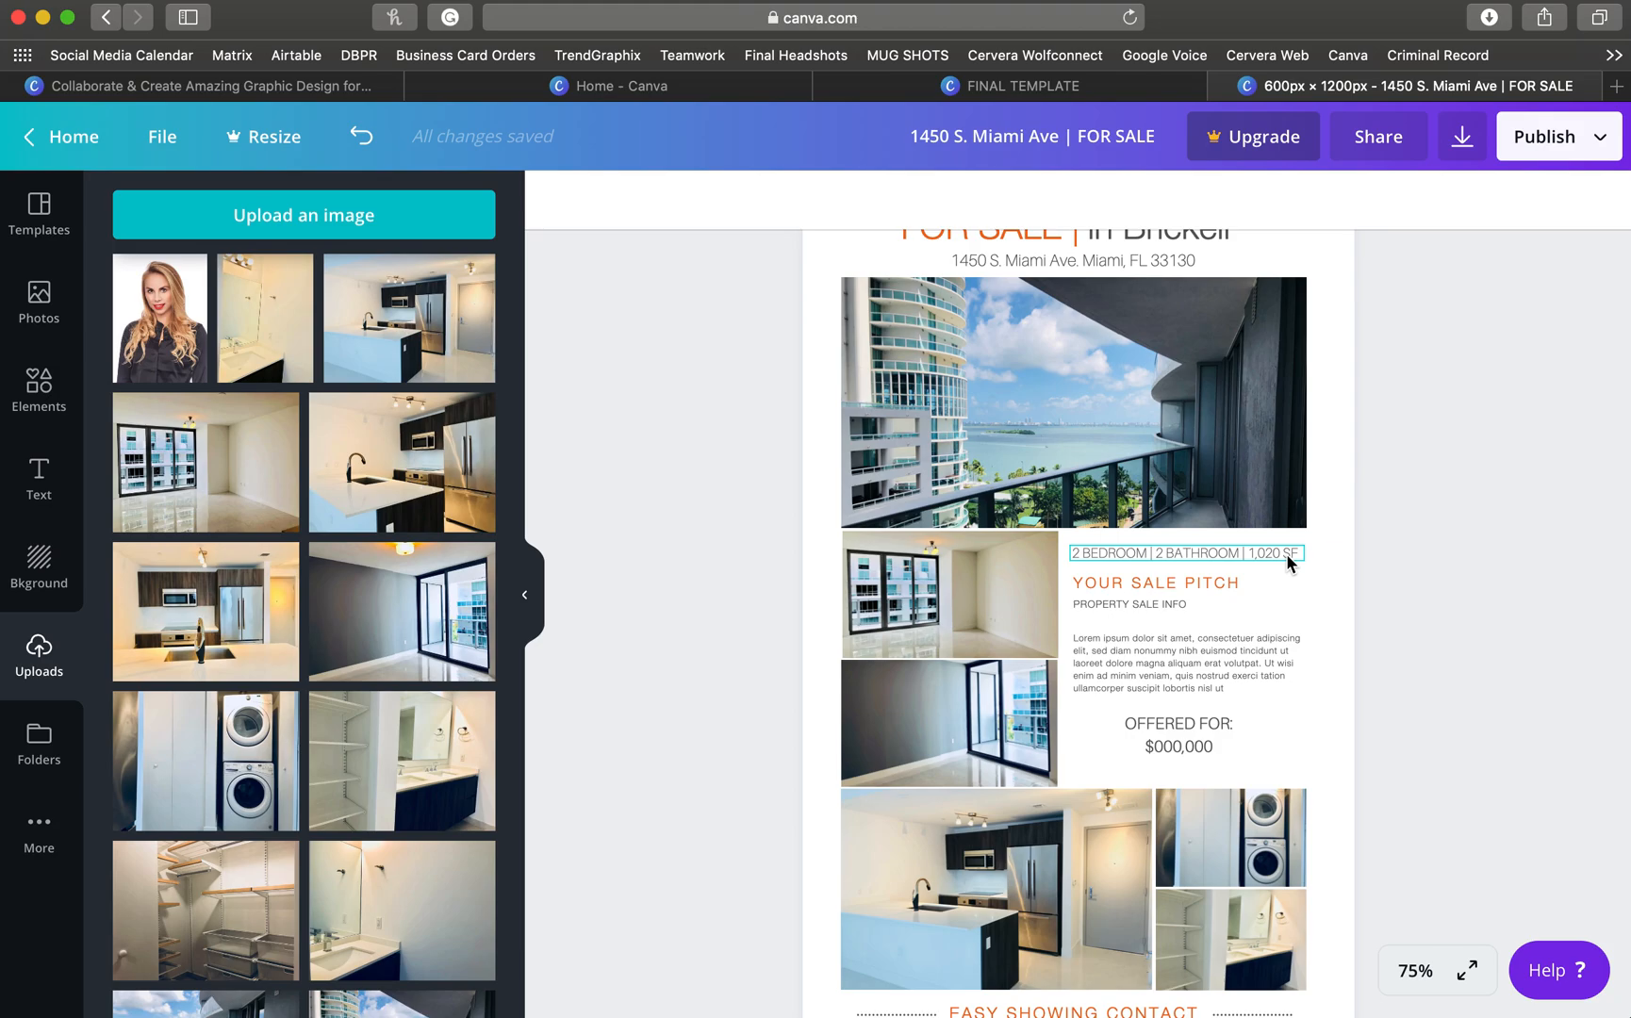
pyautogui.click(1140, 584)
pyautogui.doubleClick(1141, 585)
pyautogui.write('GORGEOUS WATERFRONT')
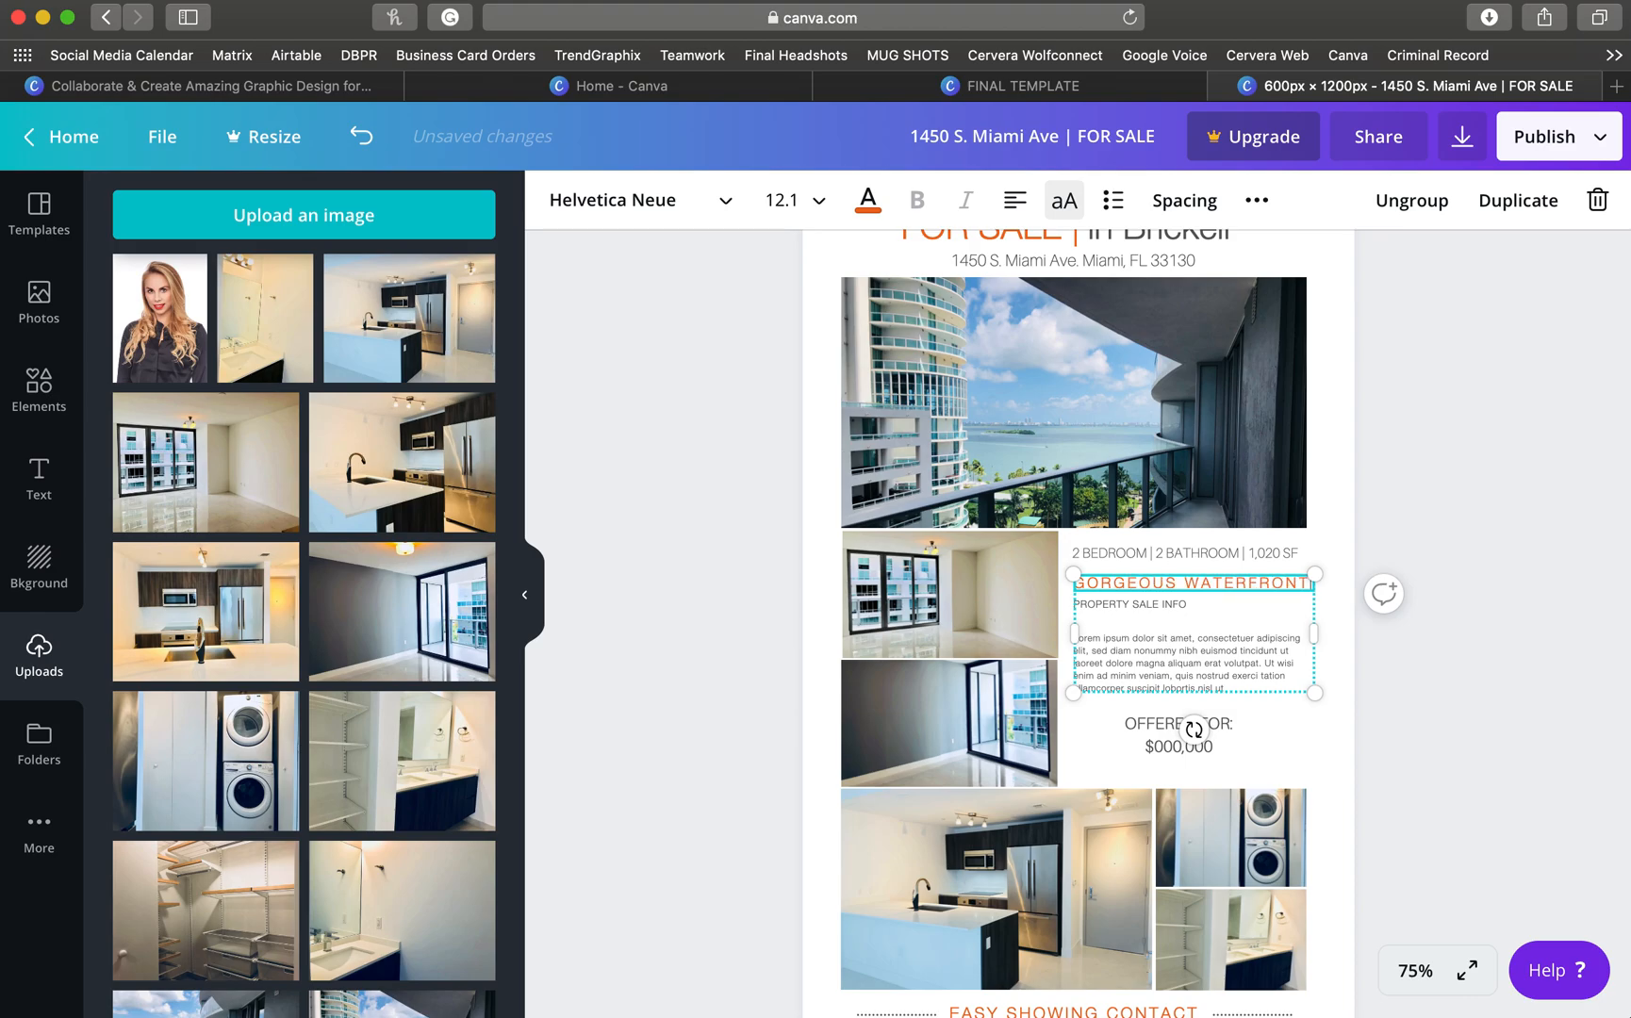
pyautogui.click(1136, 641)
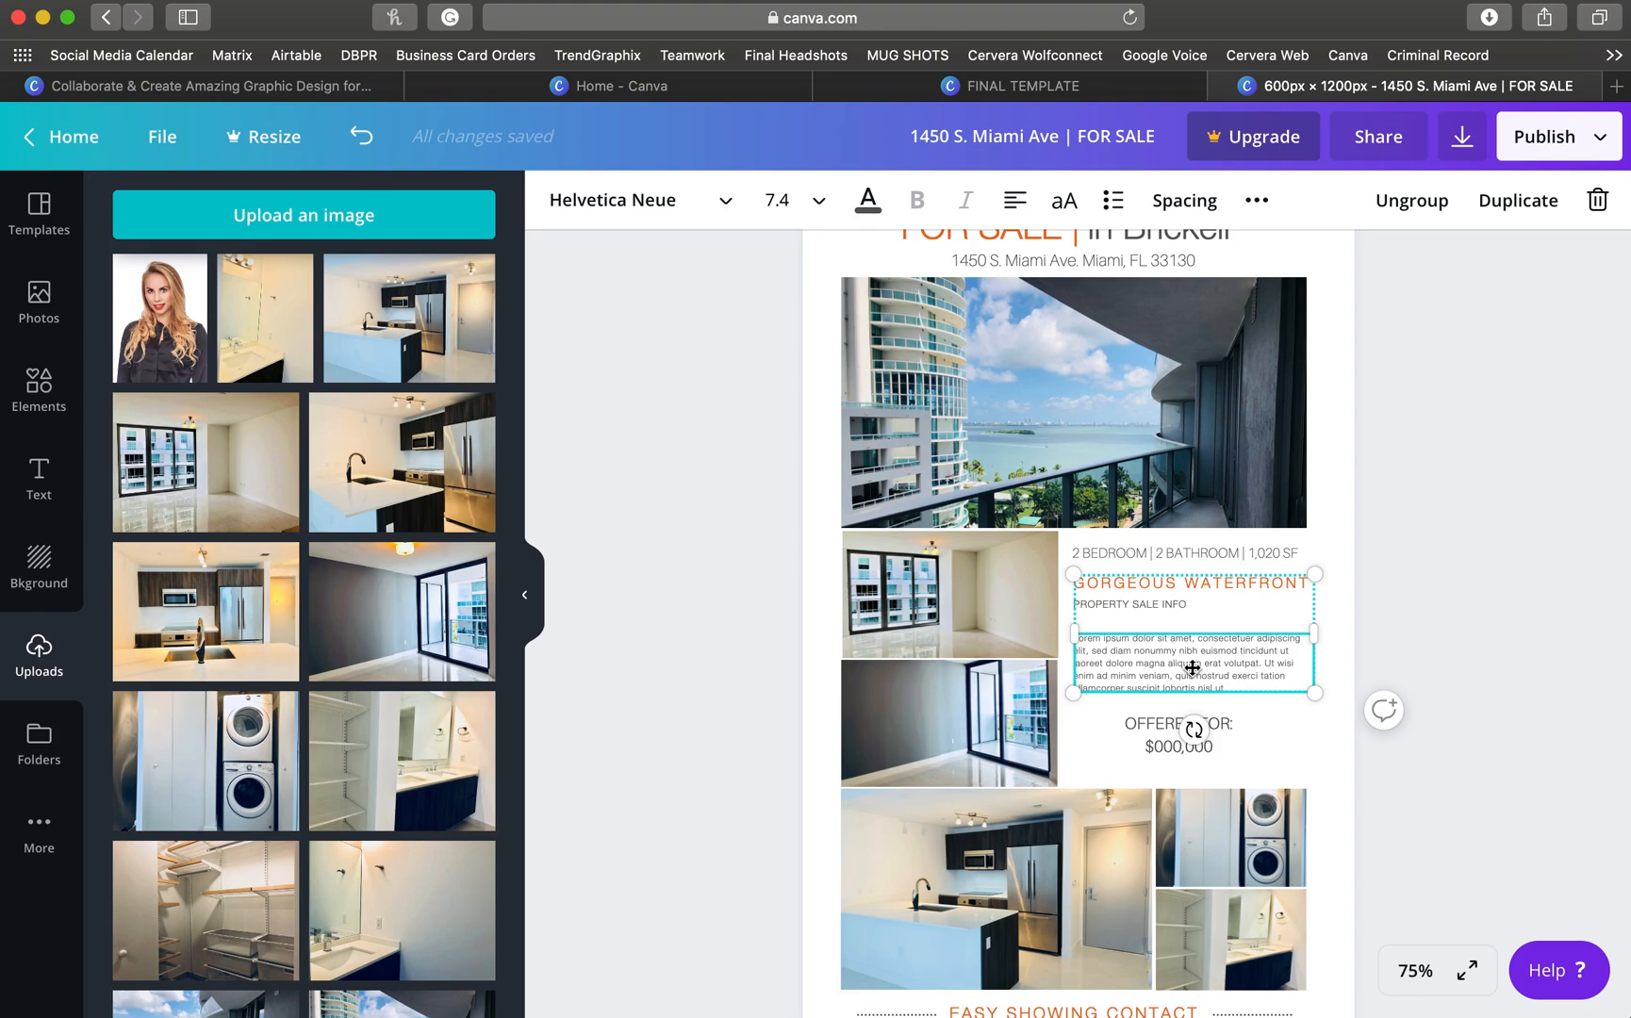
pyautogui.click(1274, 732)
pyautogui.scroll(-2, 1214, 741)
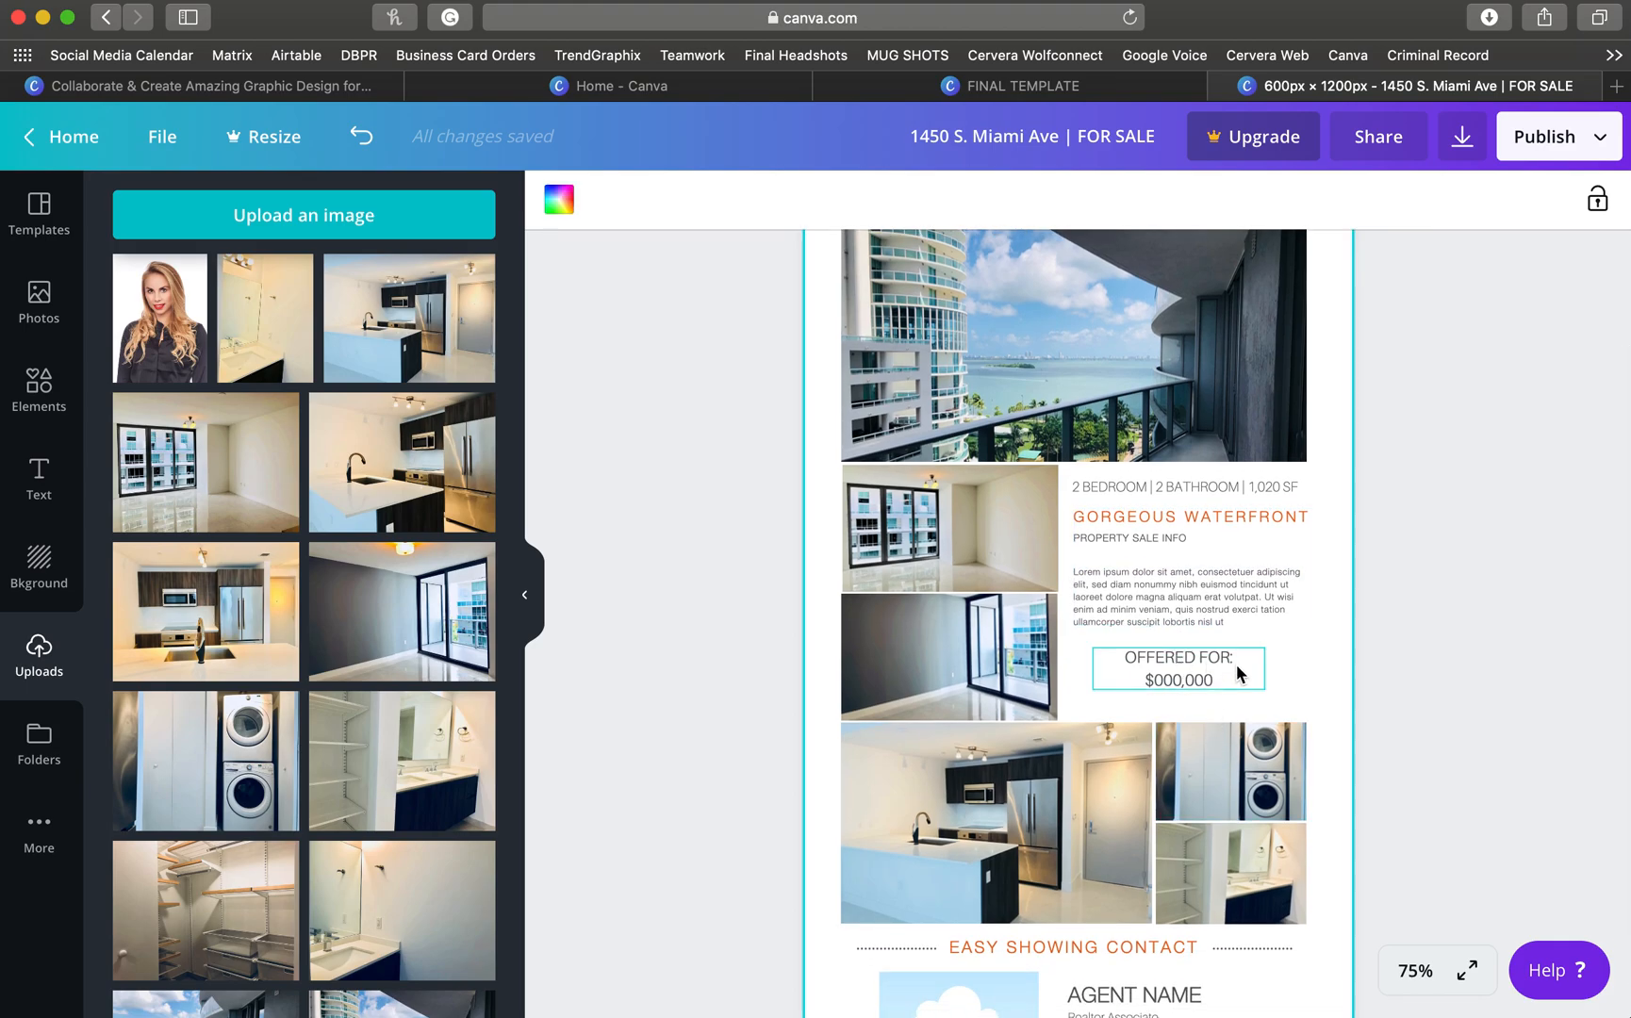
# - Change the price to $300,000, with the amount on its own line under OFFERED FOR
pyautogui.click(1175, 678)
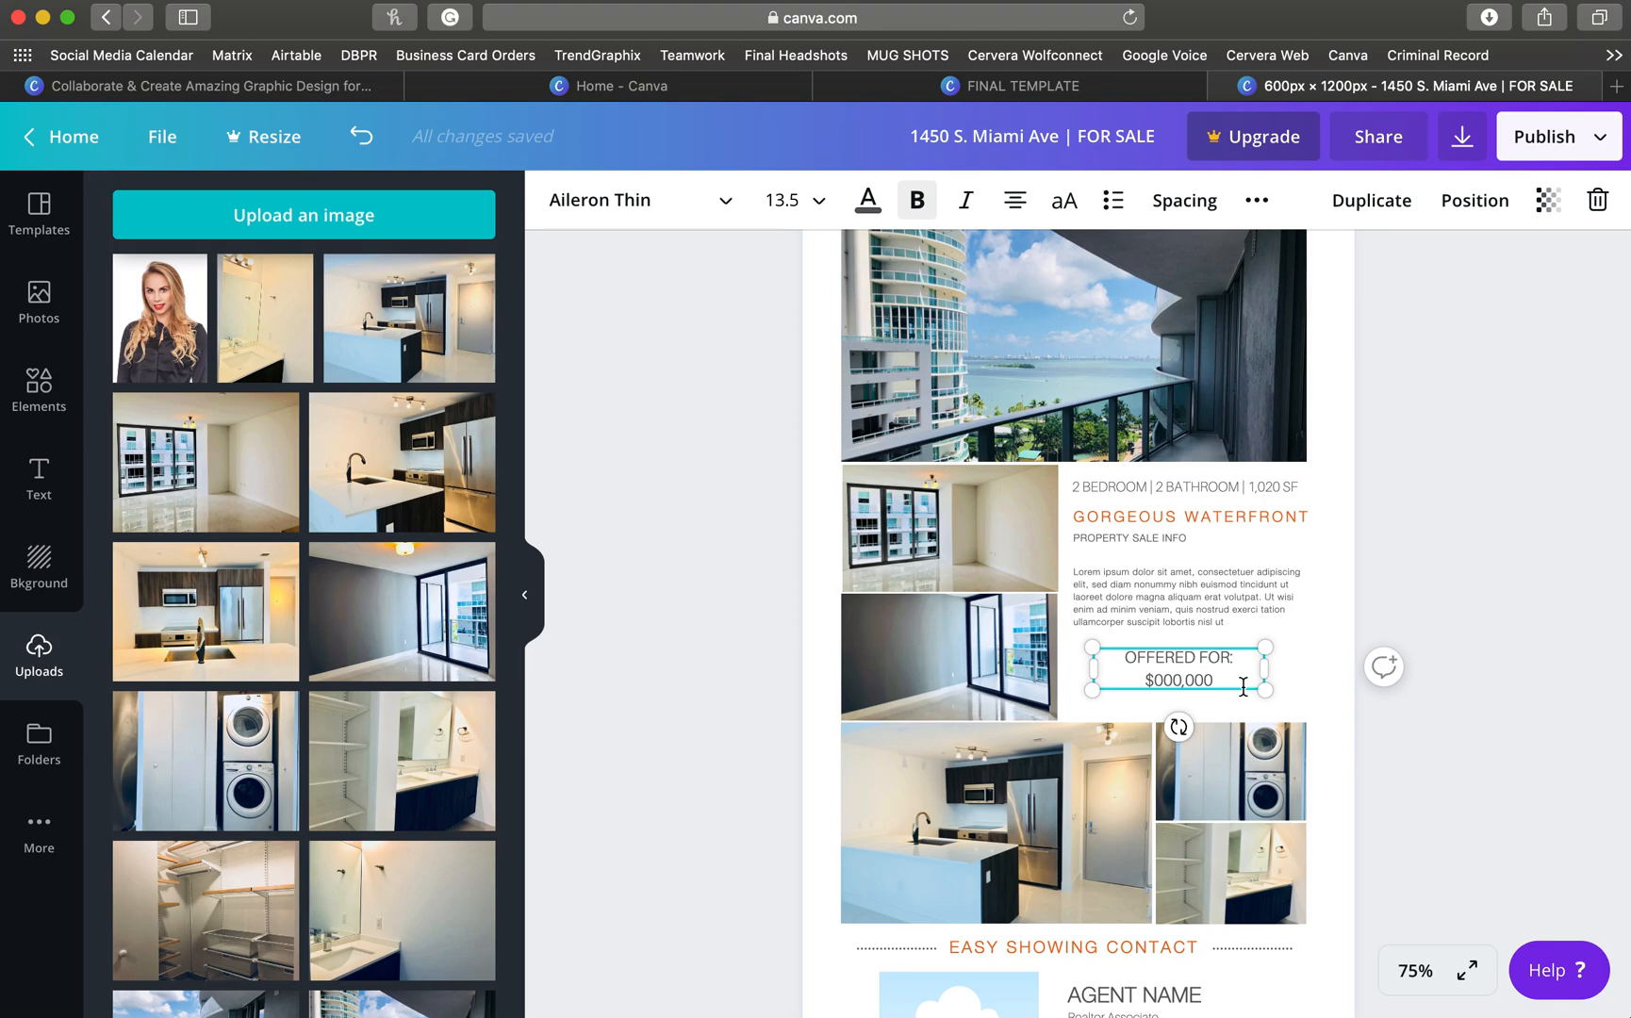
pyautogui.press('BackSpace')
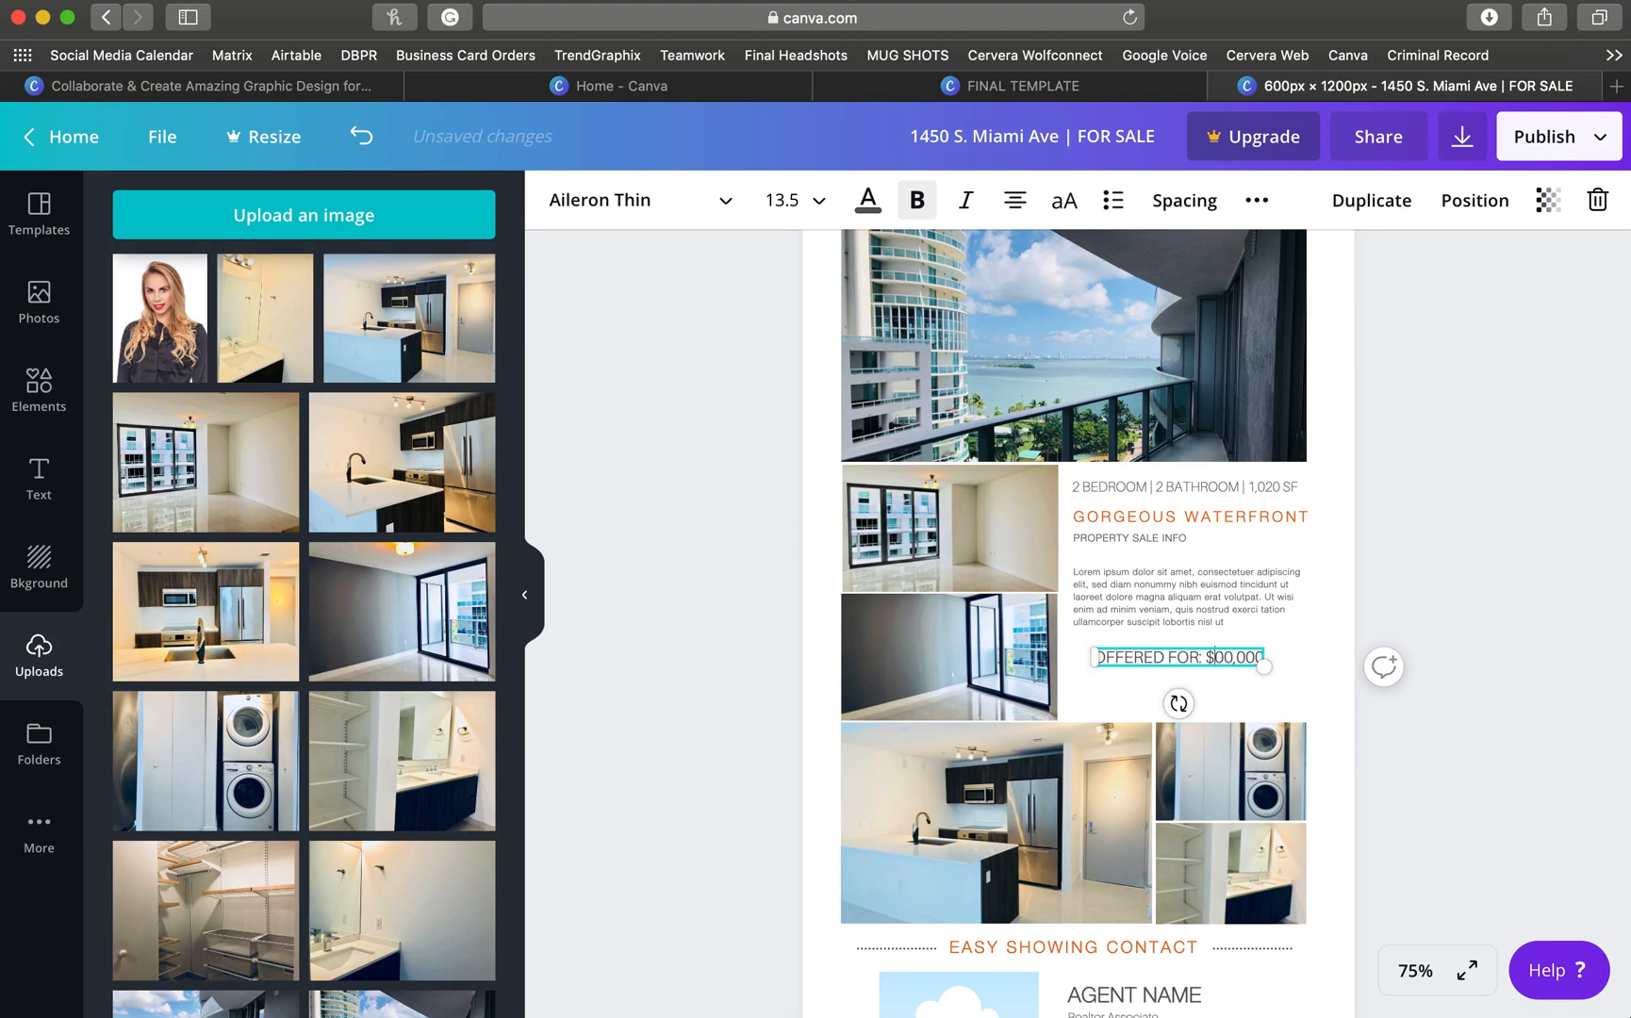
pyautogui.write('3')
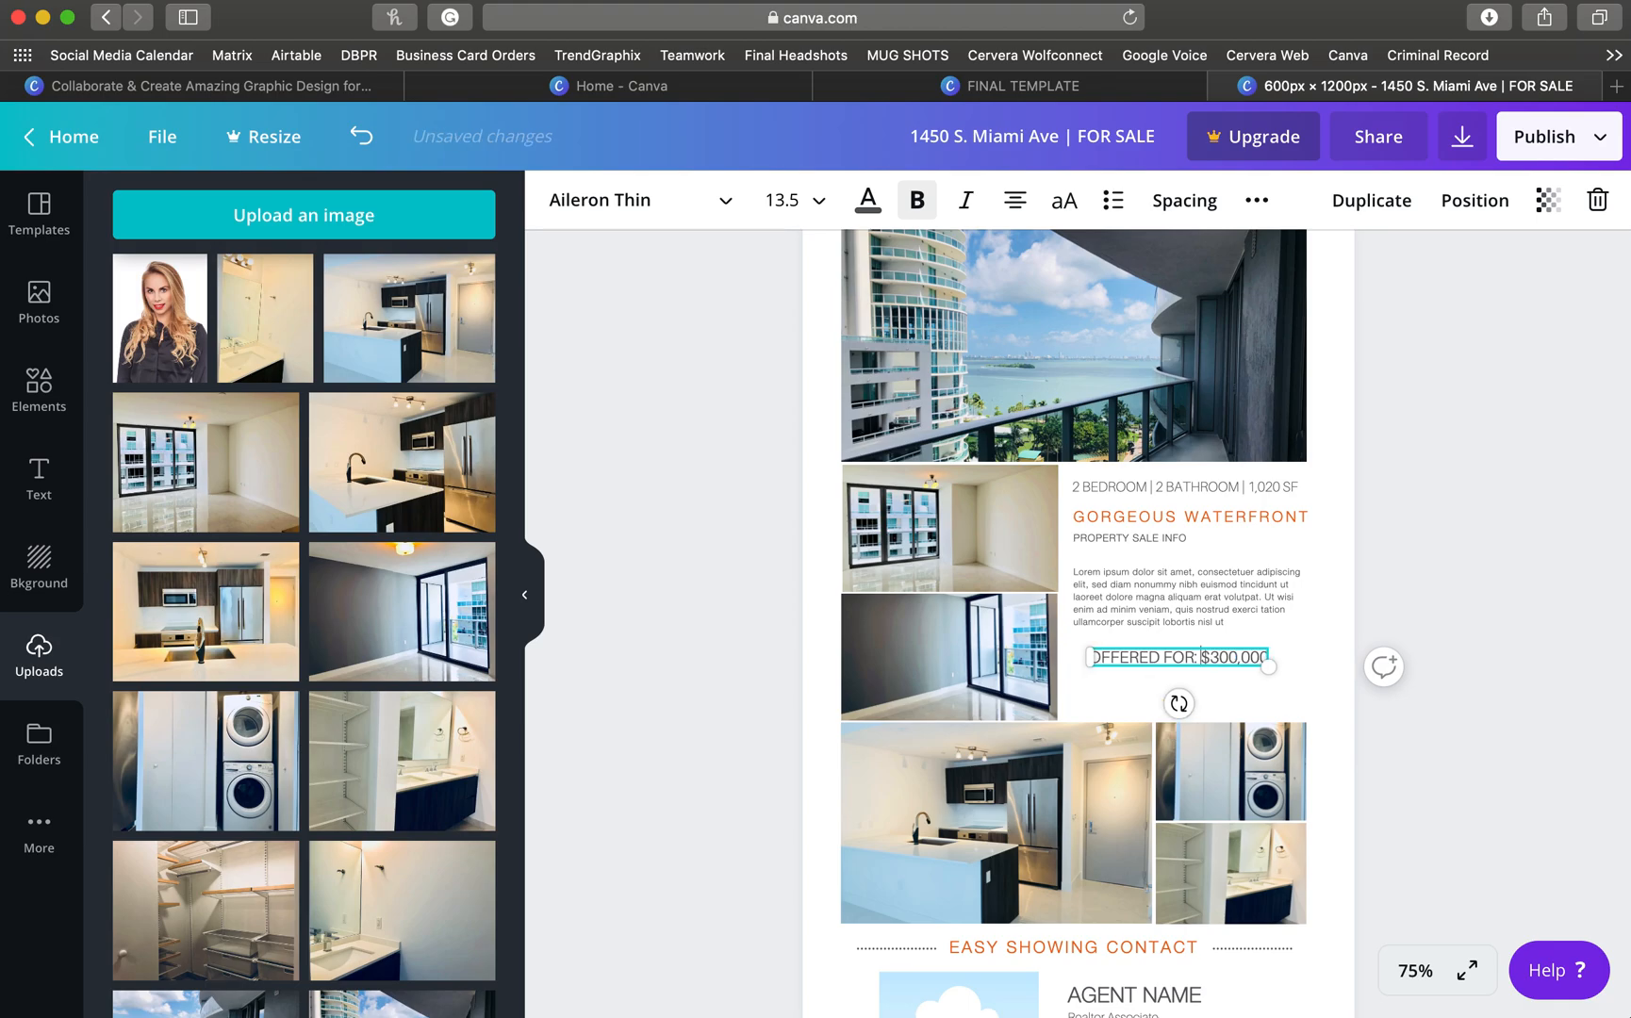
pyautogui.press('Return')
pyautogui.click(1408, 617)
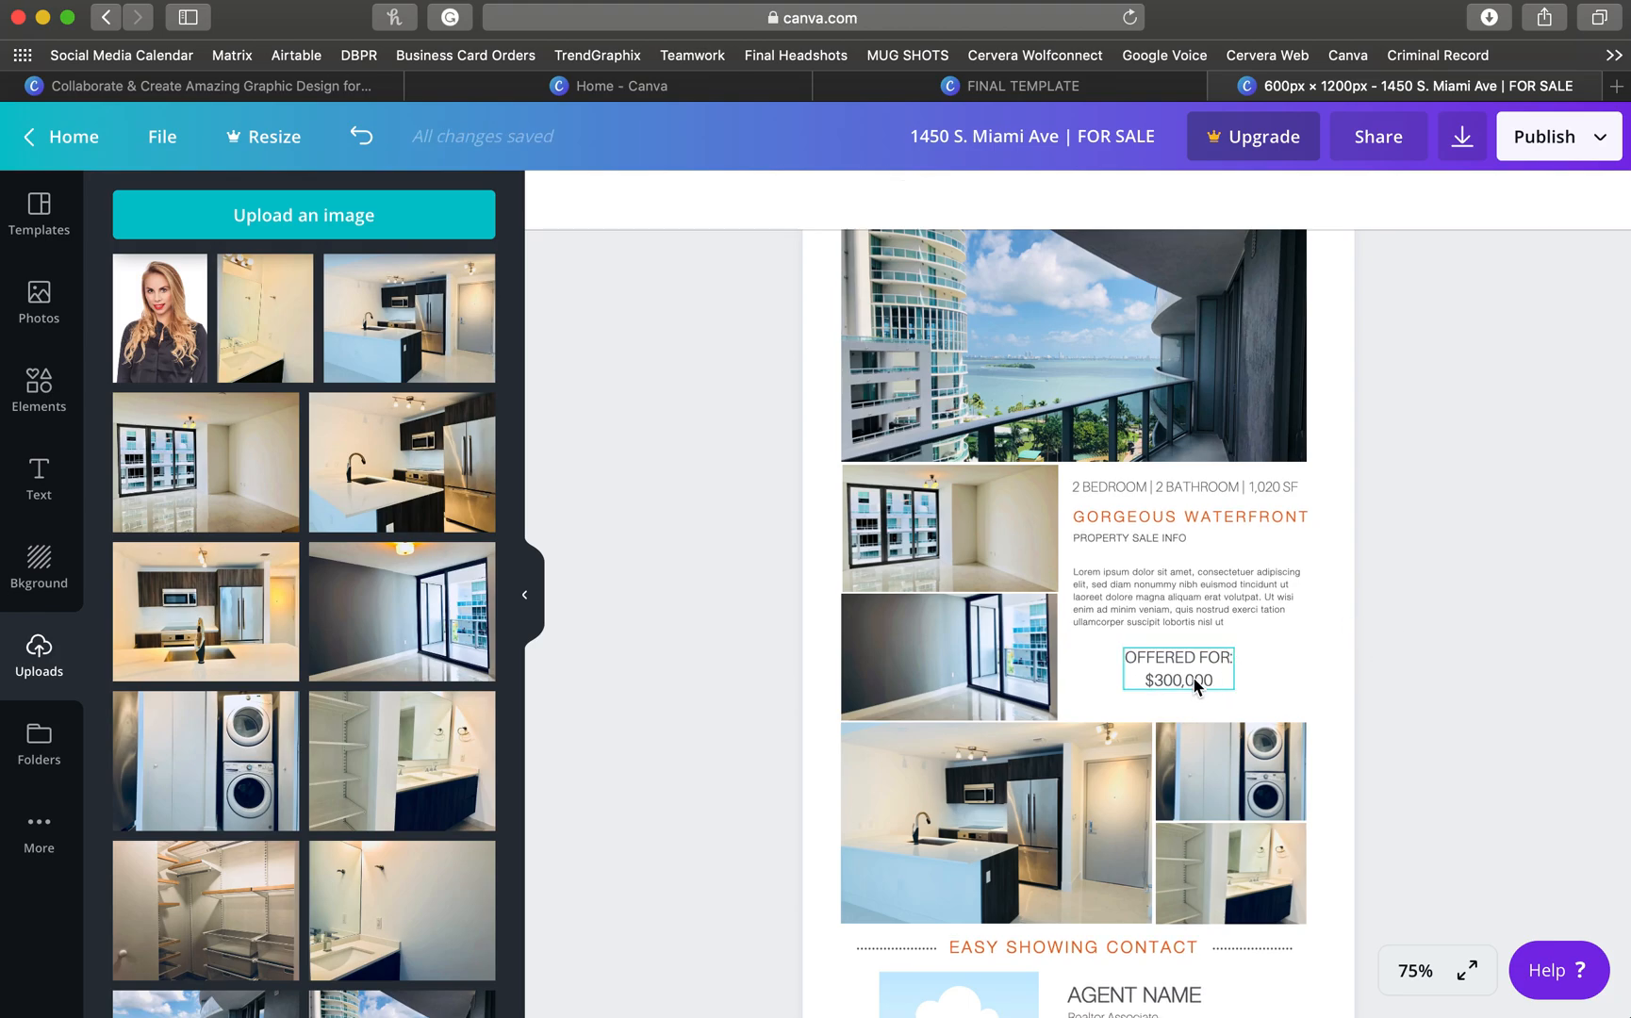
# - Drop the uploaded agent headshot into the EASY SHOWING CONTACT photo frame
pyautogui.scroll(-3, 1188, 687)
pyautogui.scroll(3, 1187, 686)
pyautogui.scroll(2, 1188, 696)
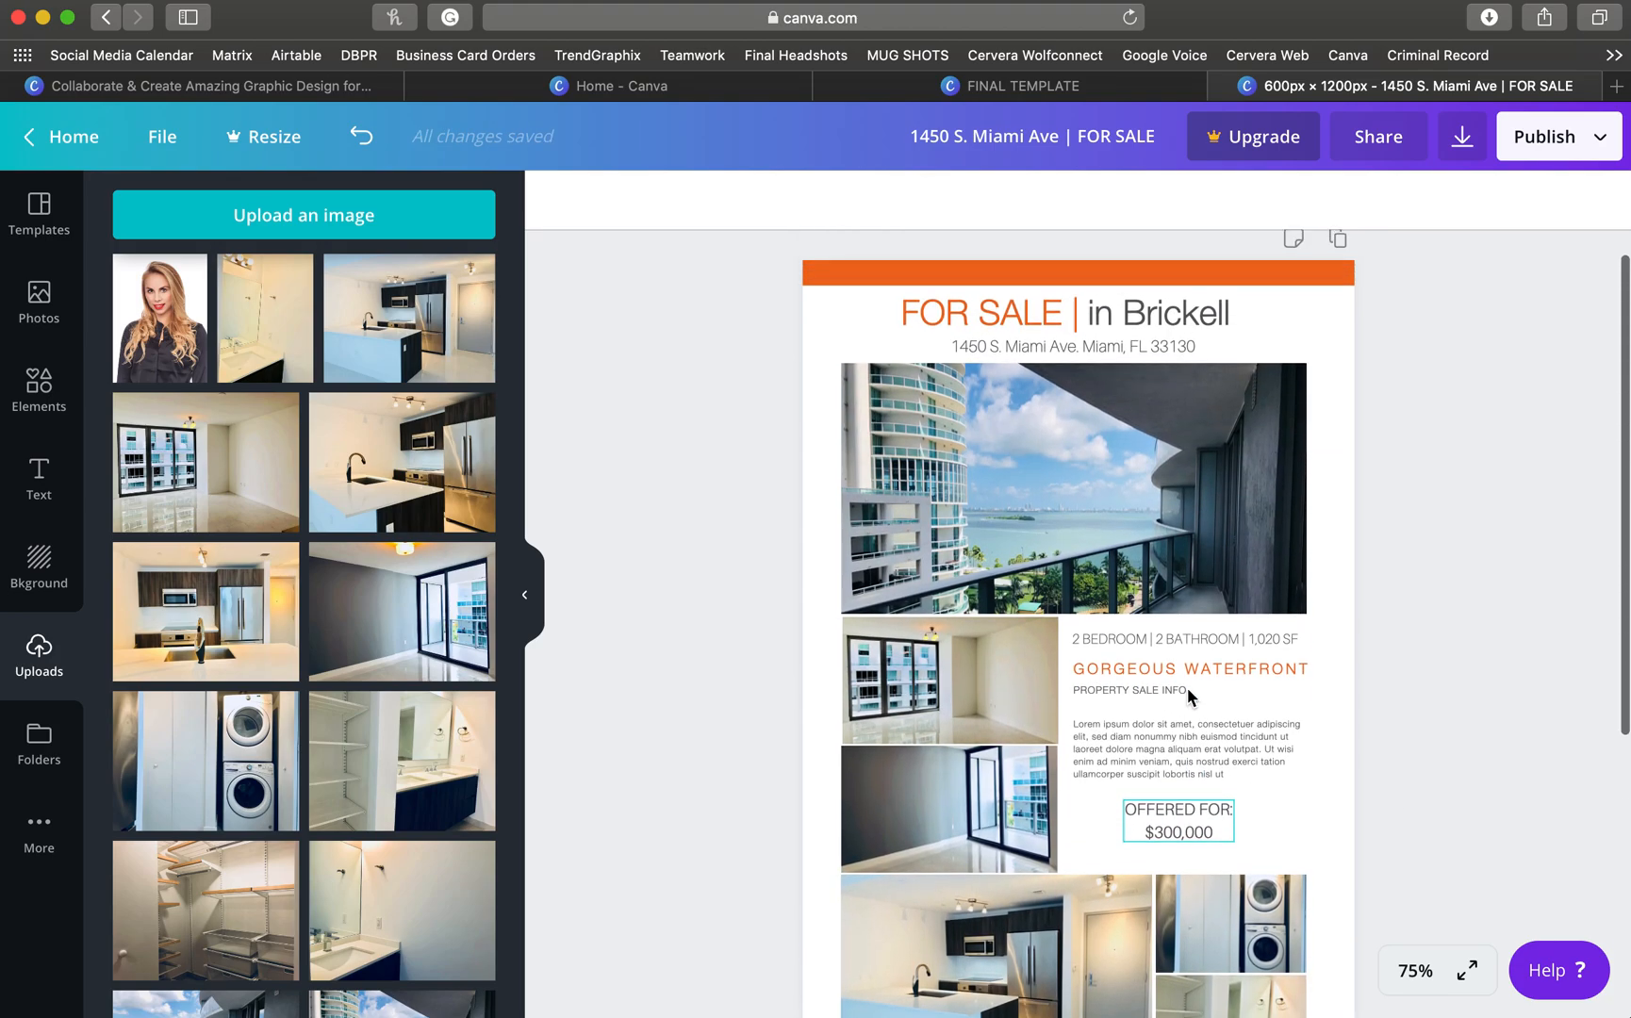
pyautogui.scroll(-4, 1187, 695)
pyautogui.scroll(-3, 1188, 697)
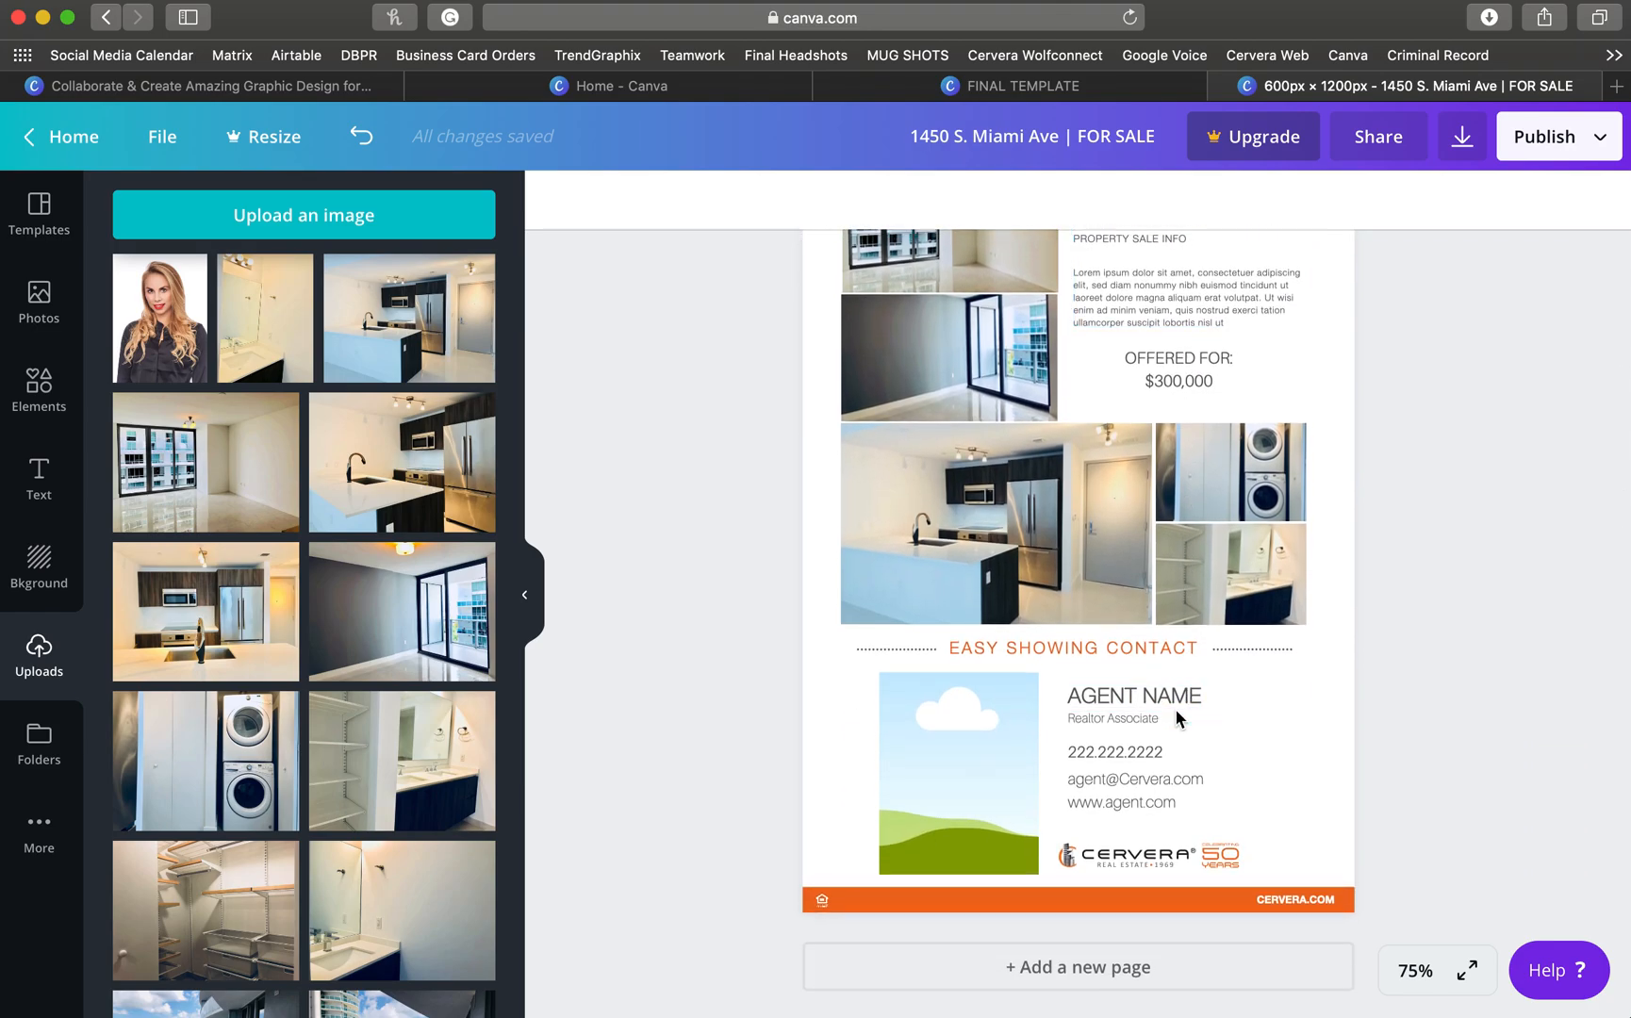
pyautogui.scroll(1, 1206, 726)
pyautogui.scroll(1, 820, 377)
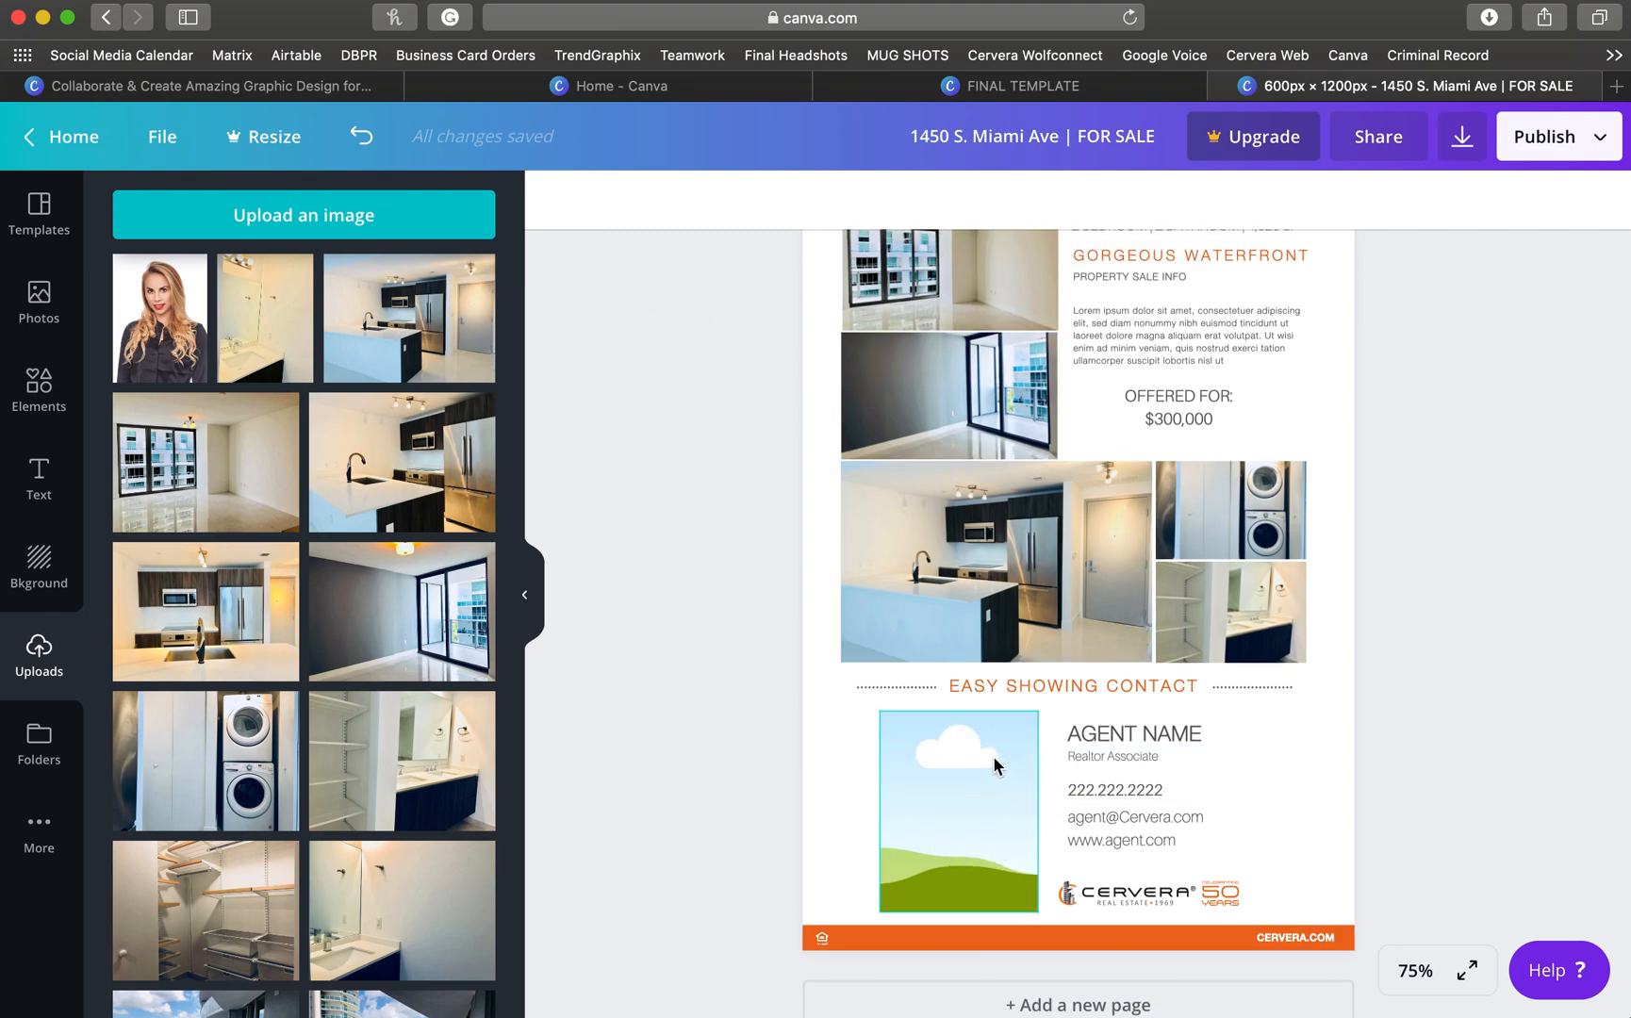
pyautogui.moveTo(179, 320); pyautogui.dragTo(952, 802)
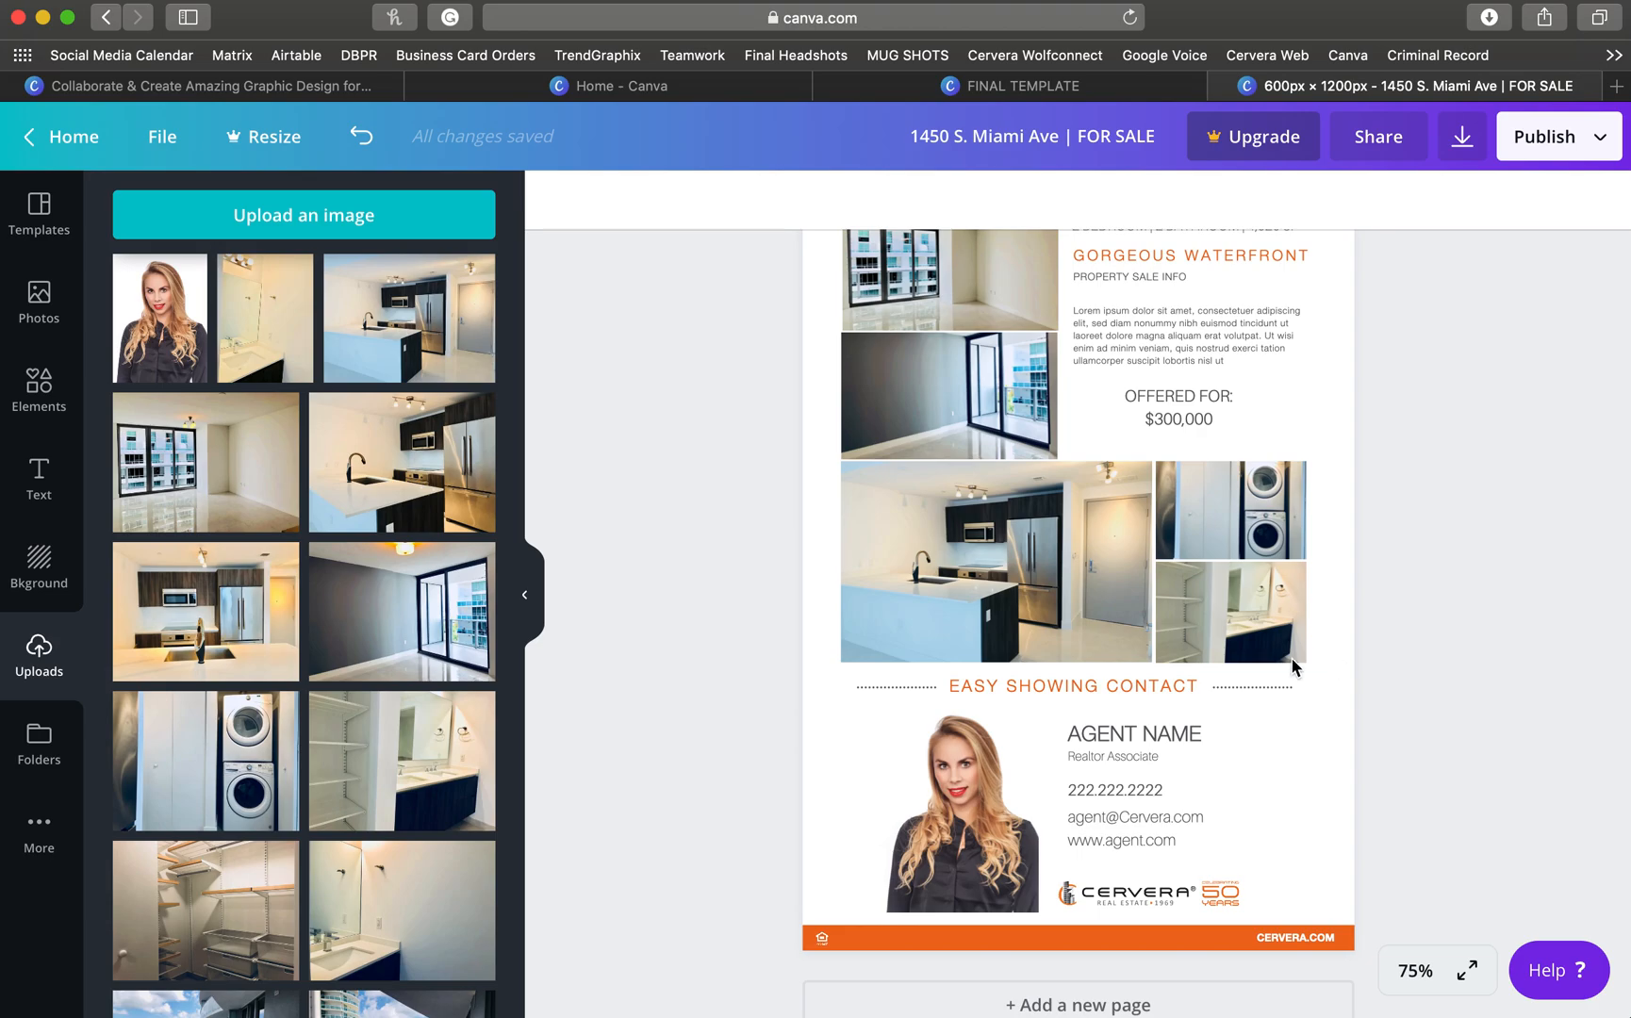
# - Replace the AGENT NAME and phone placeholders with the agent's full name and phone number
pyautogui.click(1153, 733)
pyautogui.tripleClick(1153, 733)
pyautogui.press('BackSpace')
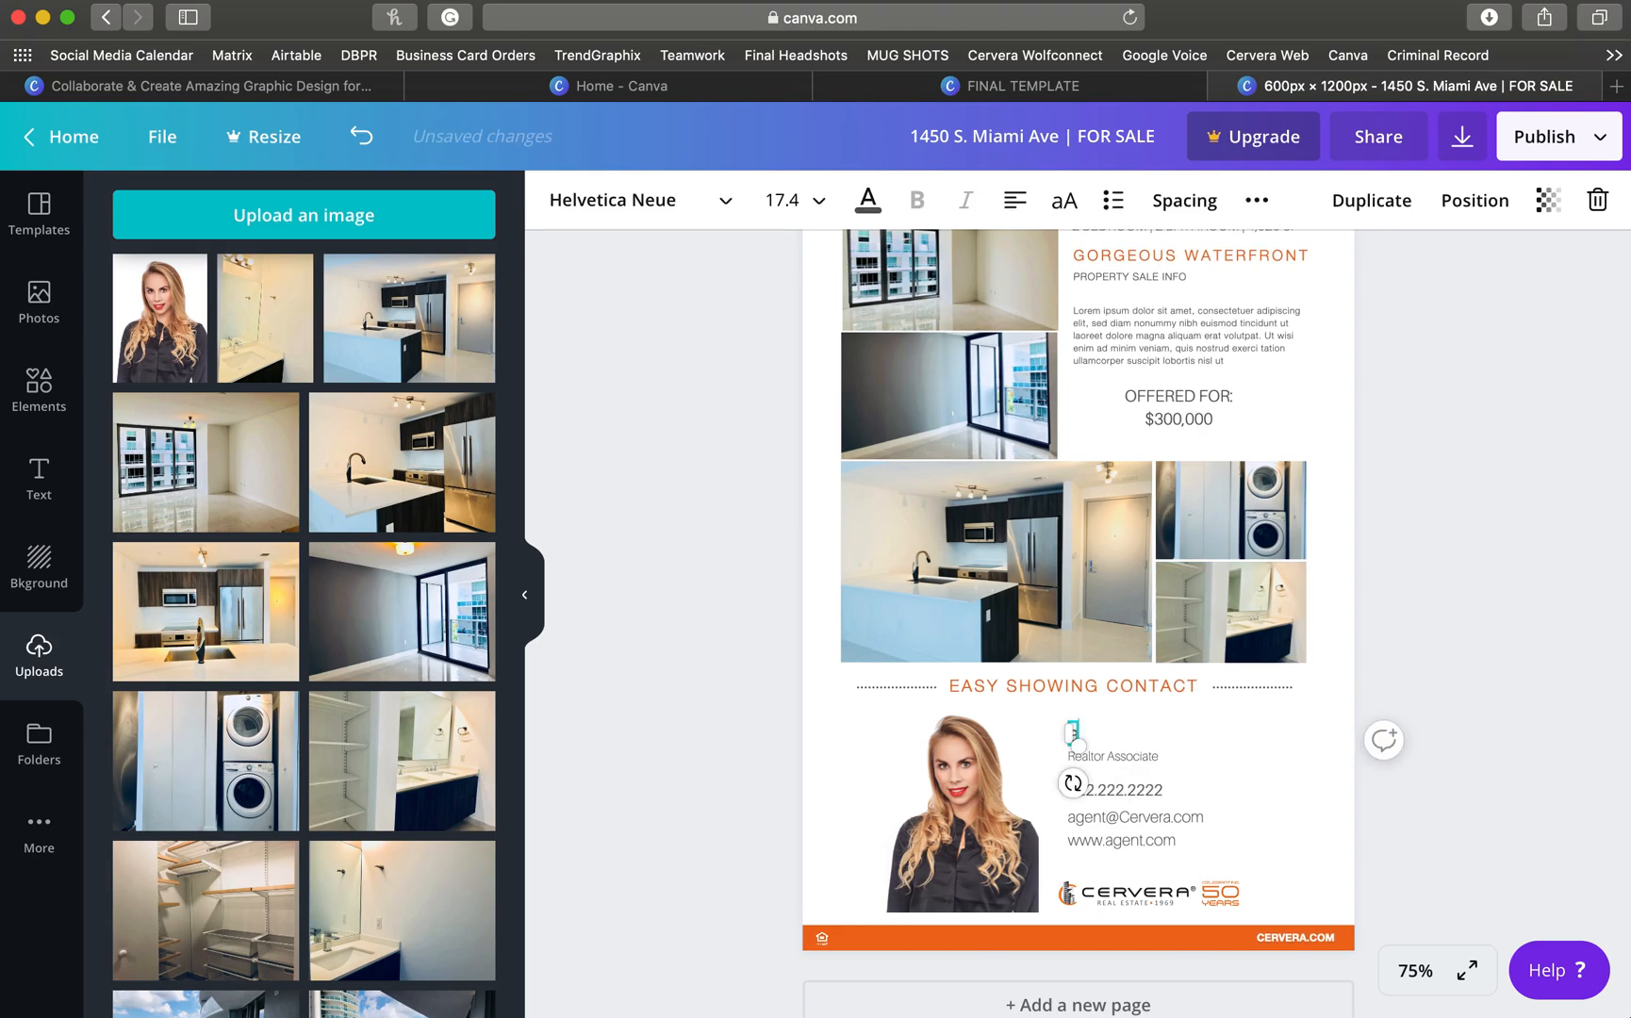
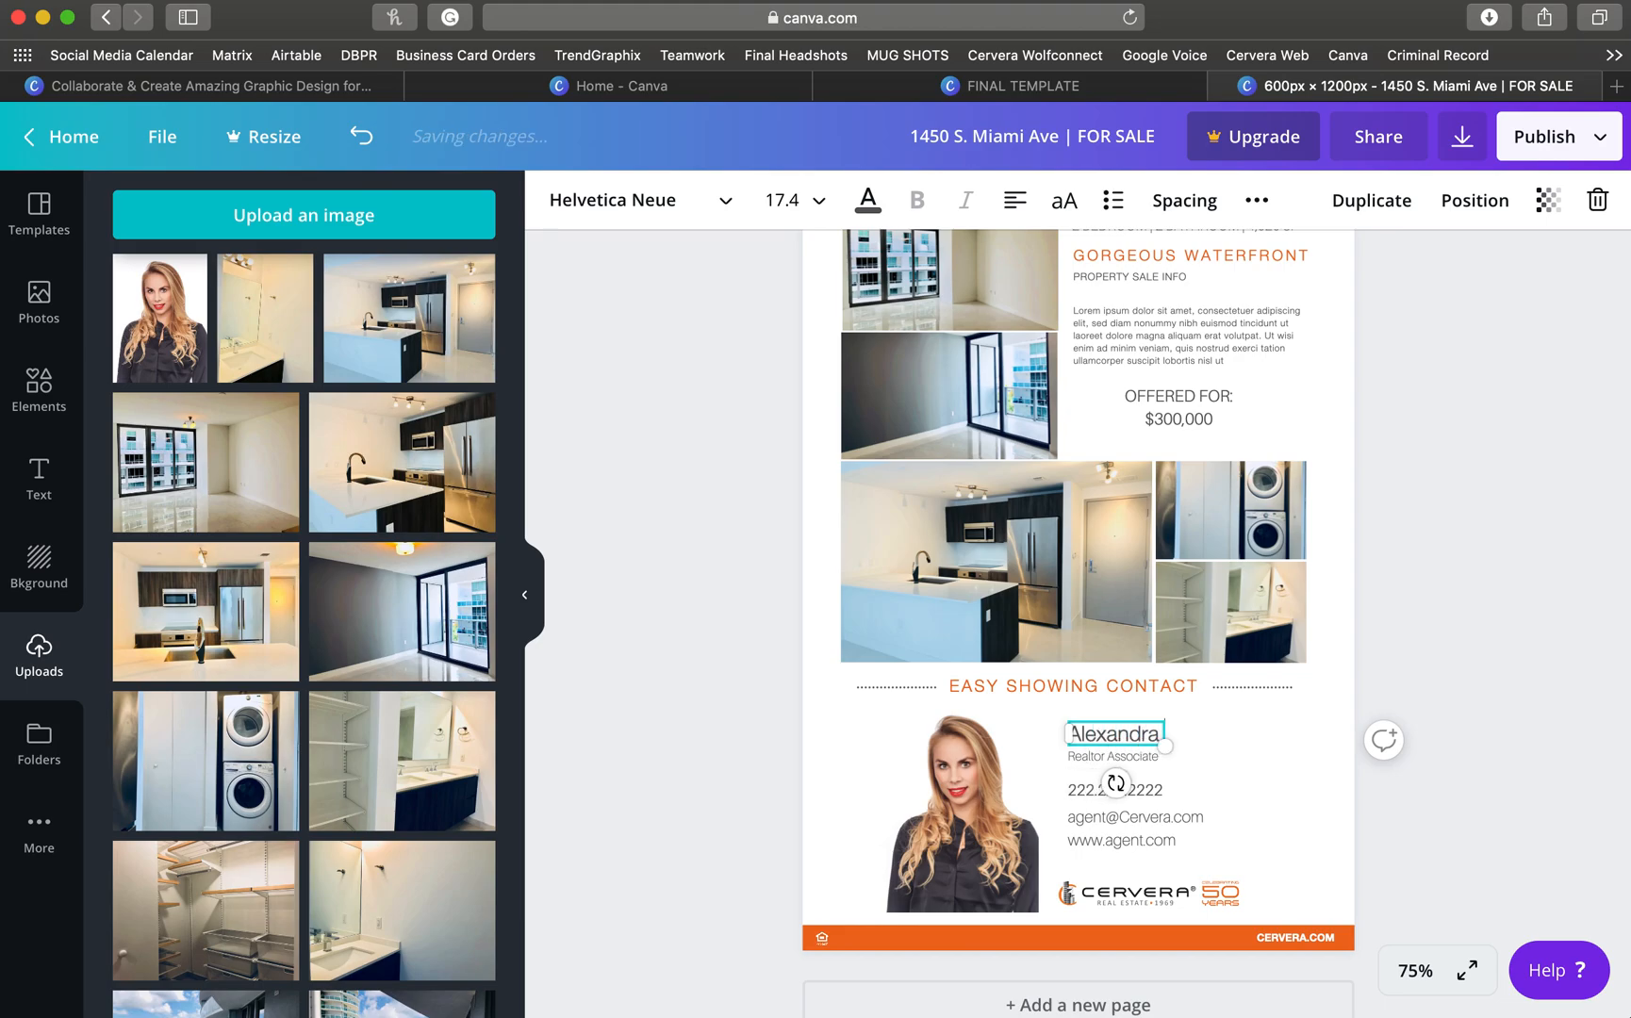
pyautogui.click(1107, 790)
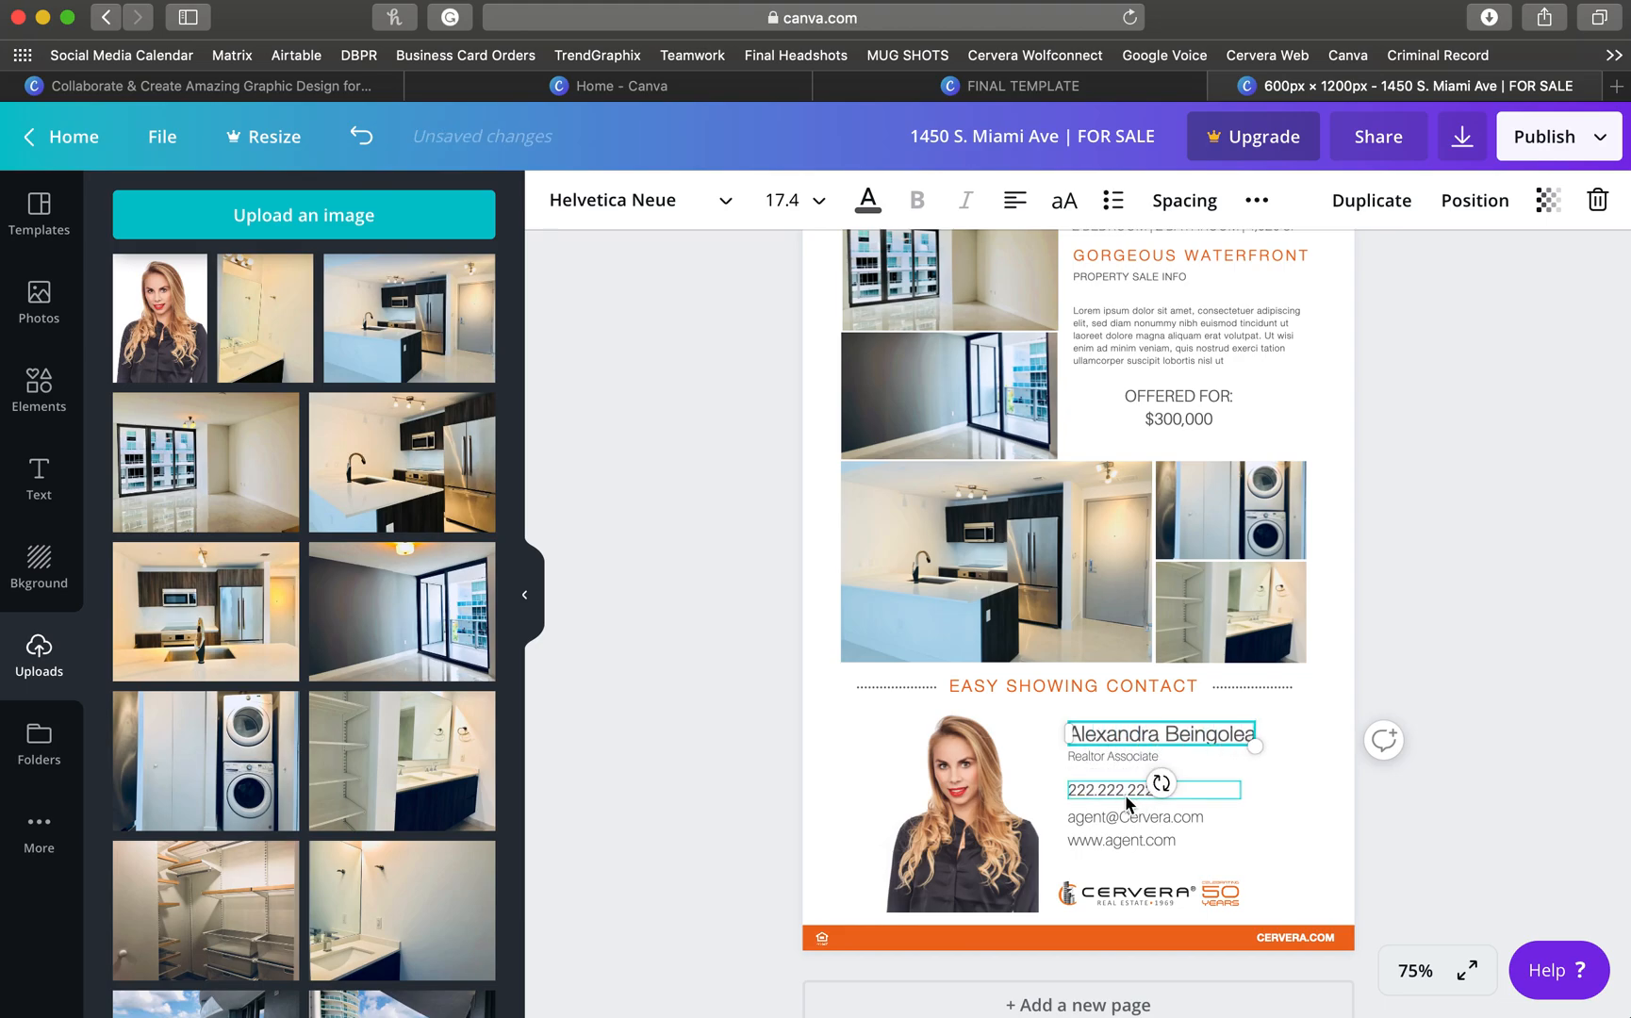
pyautogui.doubleClick(1108, 790)
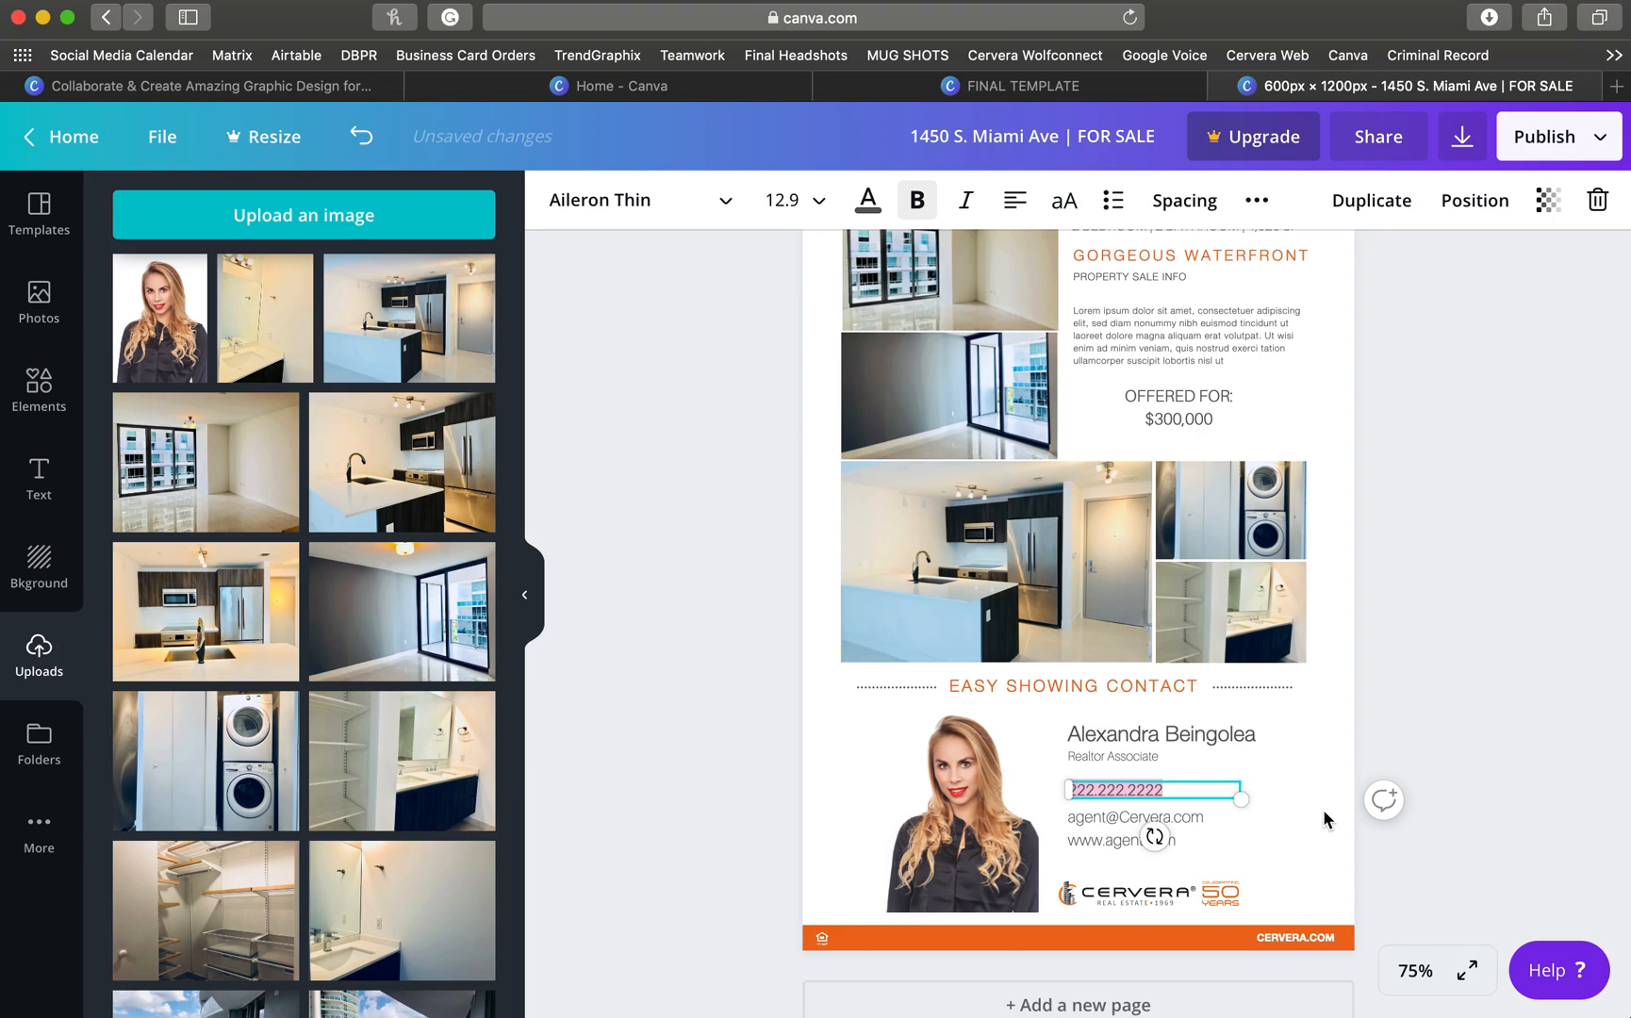
pyautogui.write('786.315')
pyautogui.press('BackSpace')
pyautogui.press('BackSpace')
pyautogui.press('BackSpace')
pyautogui.press('BackSpace')
pyautogui.press('BackSpace')
pyautogui.press('BackSpace')
pyautogui.press('BackSpace')
# - Change the e-mail to a careers address and the website to Cervera.com
pyautogui.scroll(-1, 1262, 816)
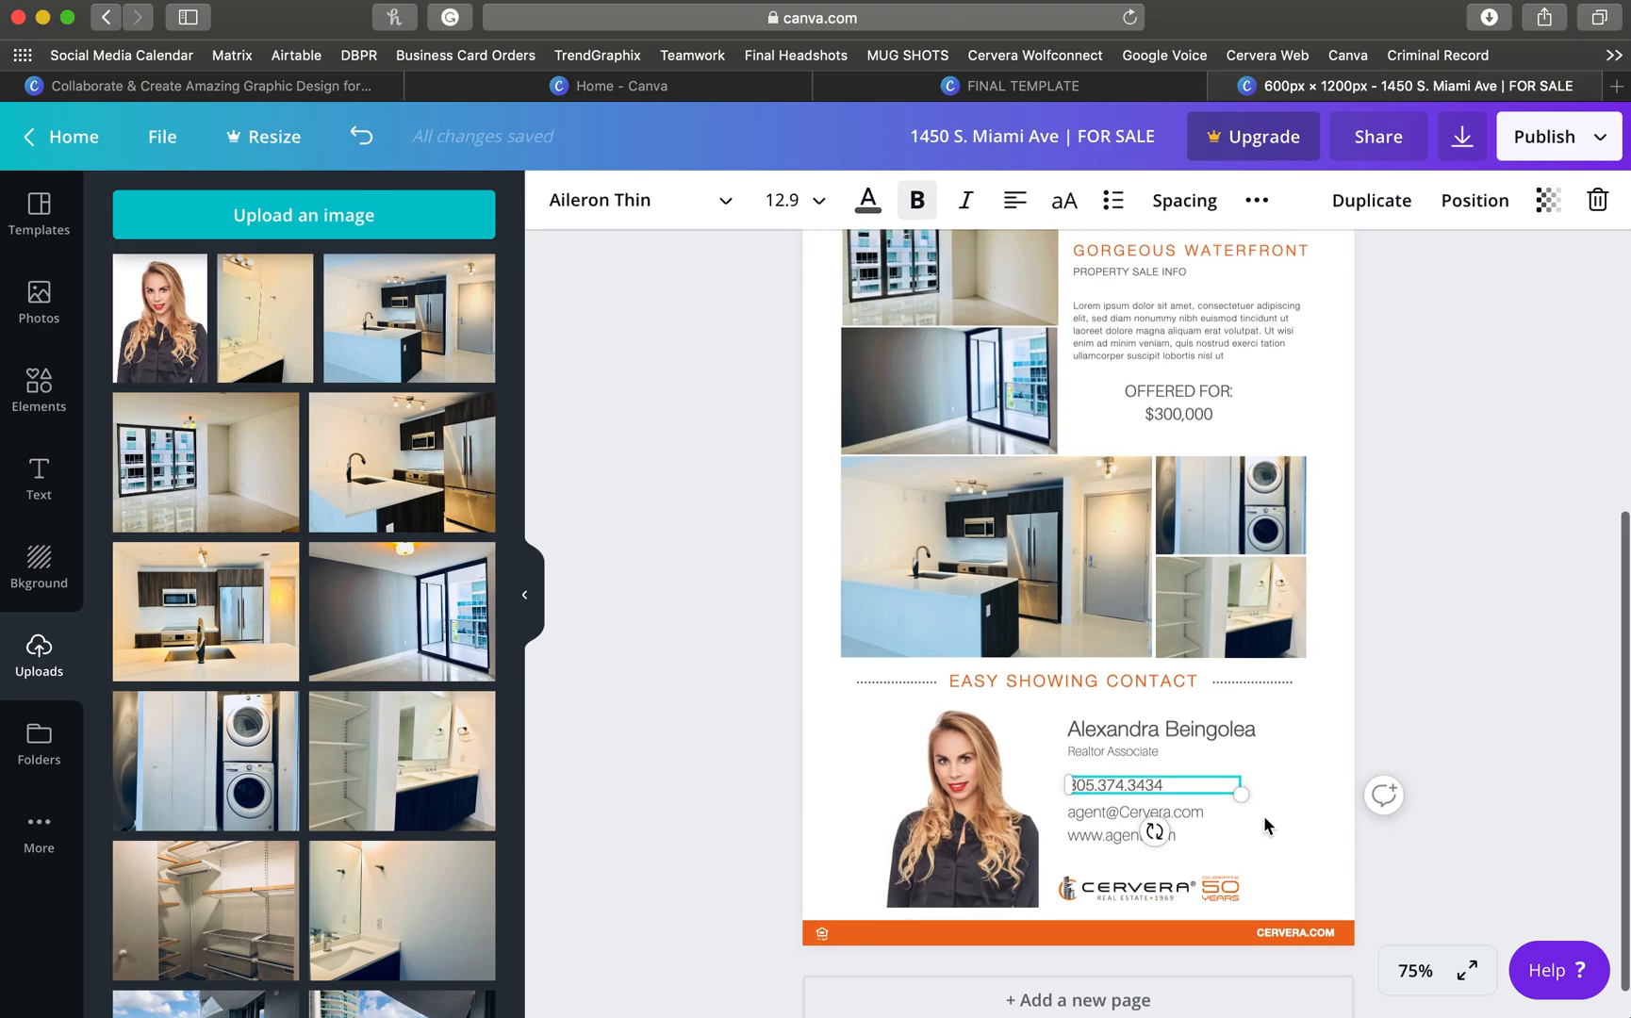
pyautogui.click(1089, 811)
pyautogui.doubleClick(1101, 815)
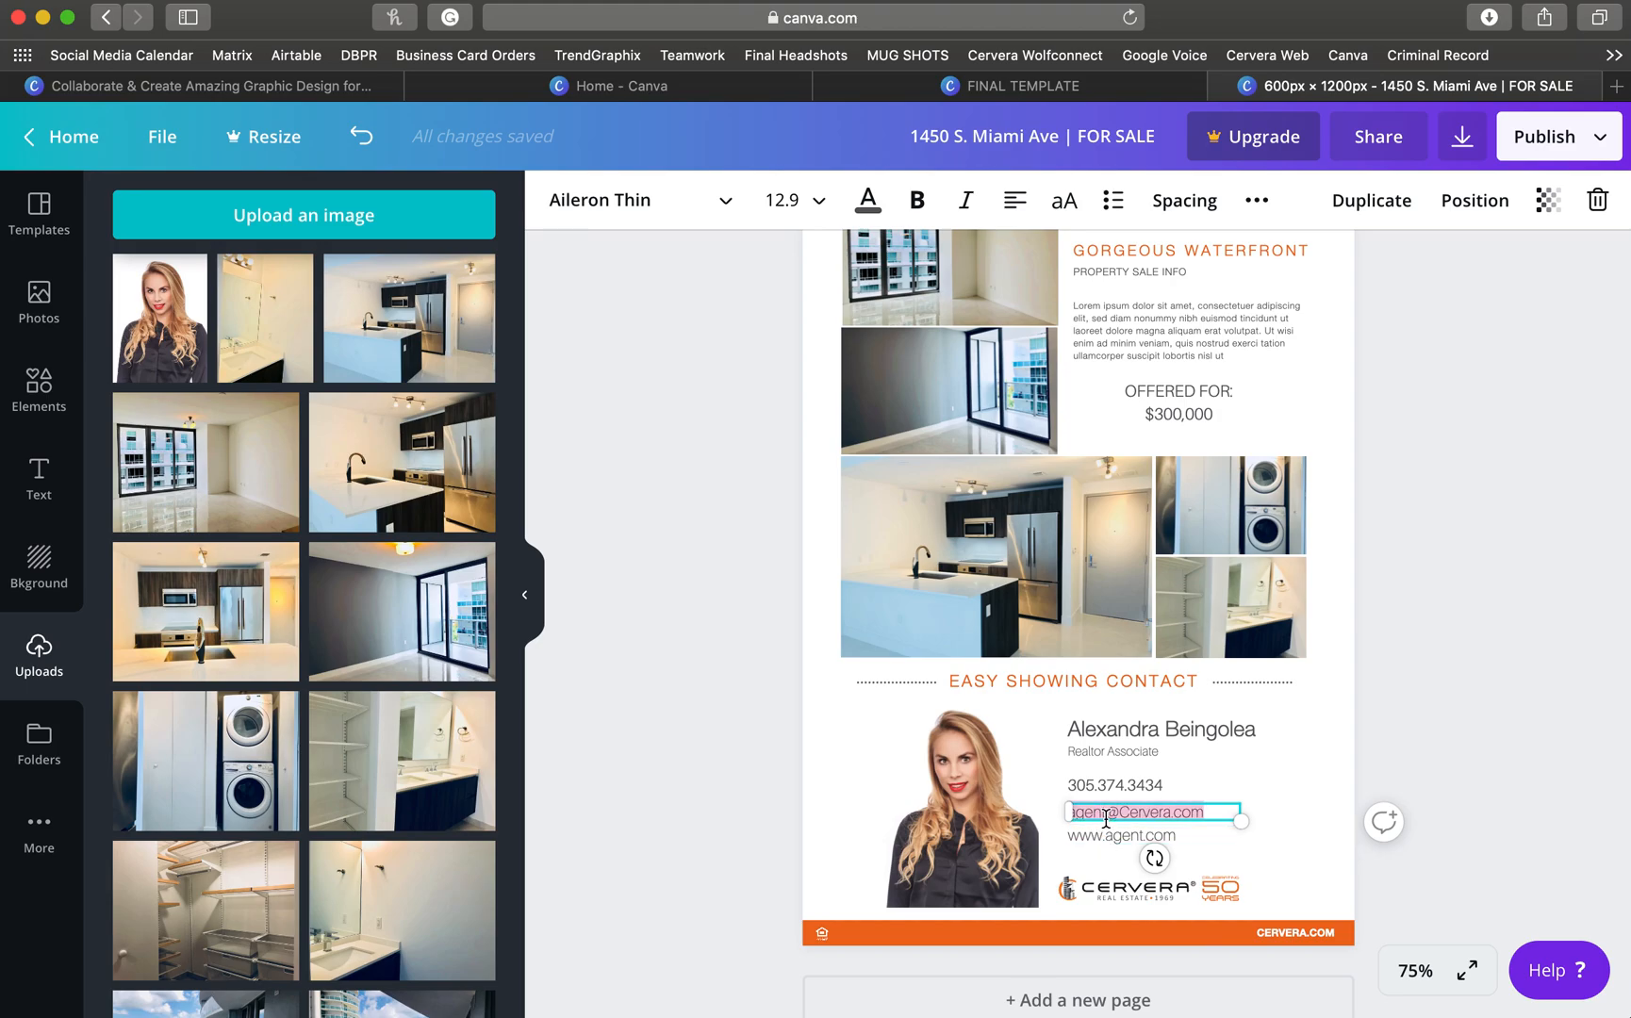
pyautogui.click(1182, 813)
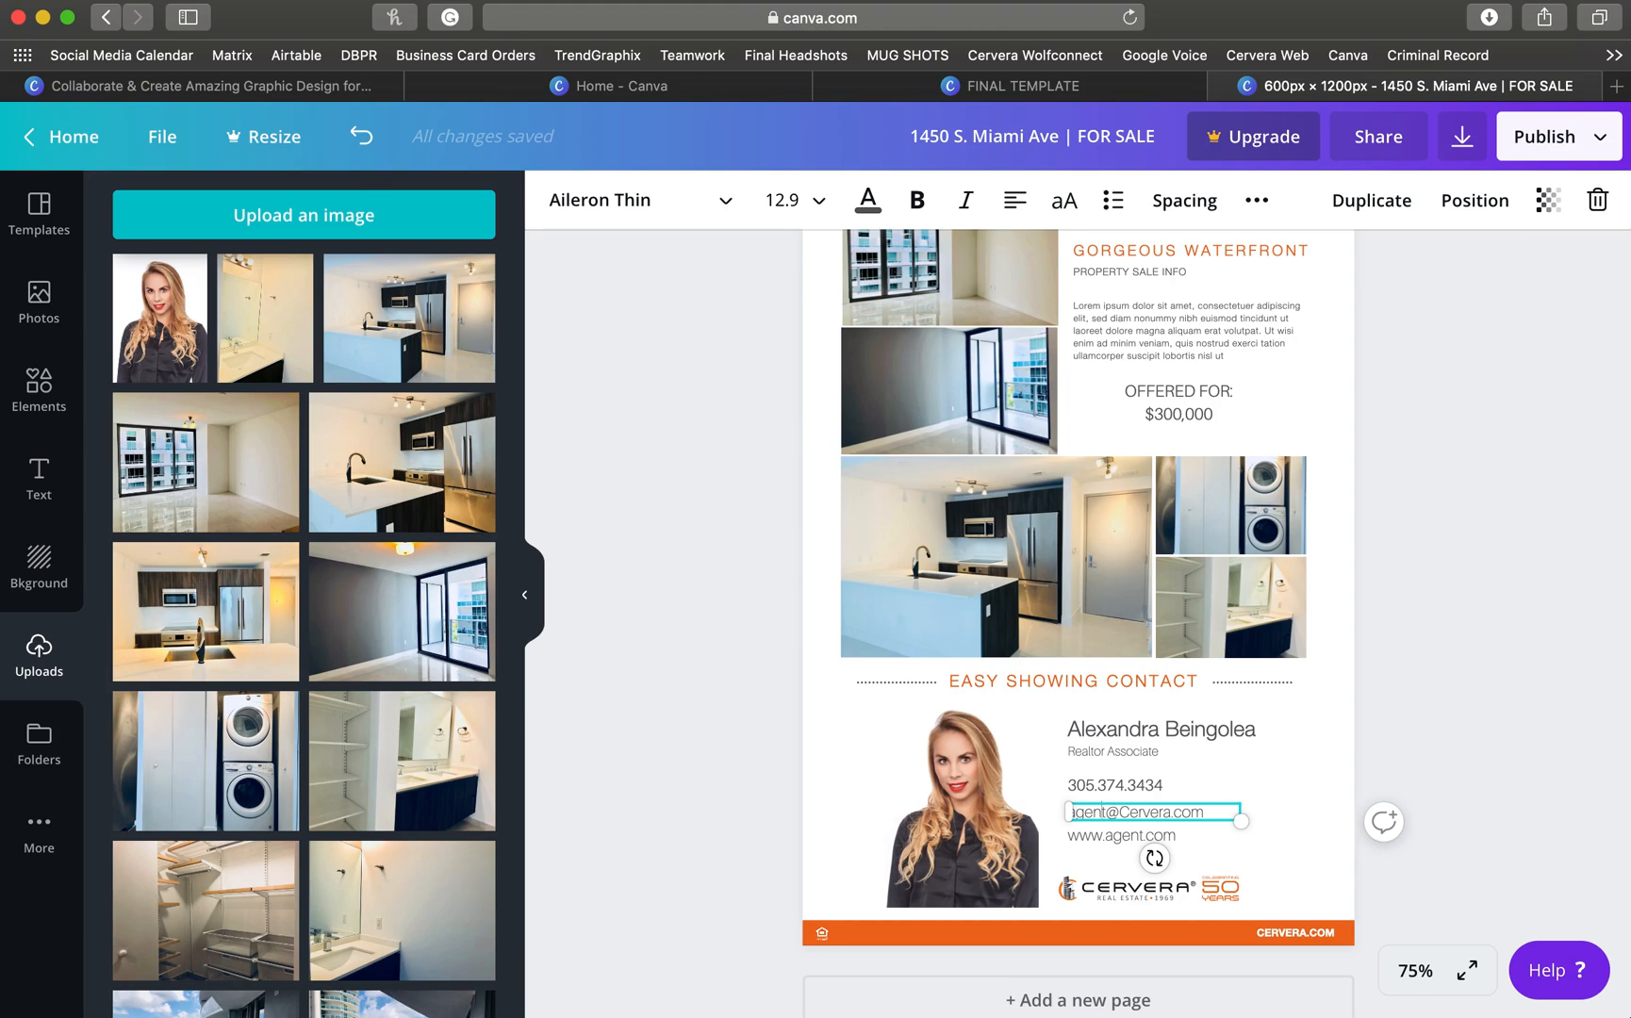
pyautogui.press('BackSpace')
pyautogui.press('BackSpace')
pyautogui.press('BackSpace')
pyautogui.press('BackSpace')
pyautogui.press('BackSpace')
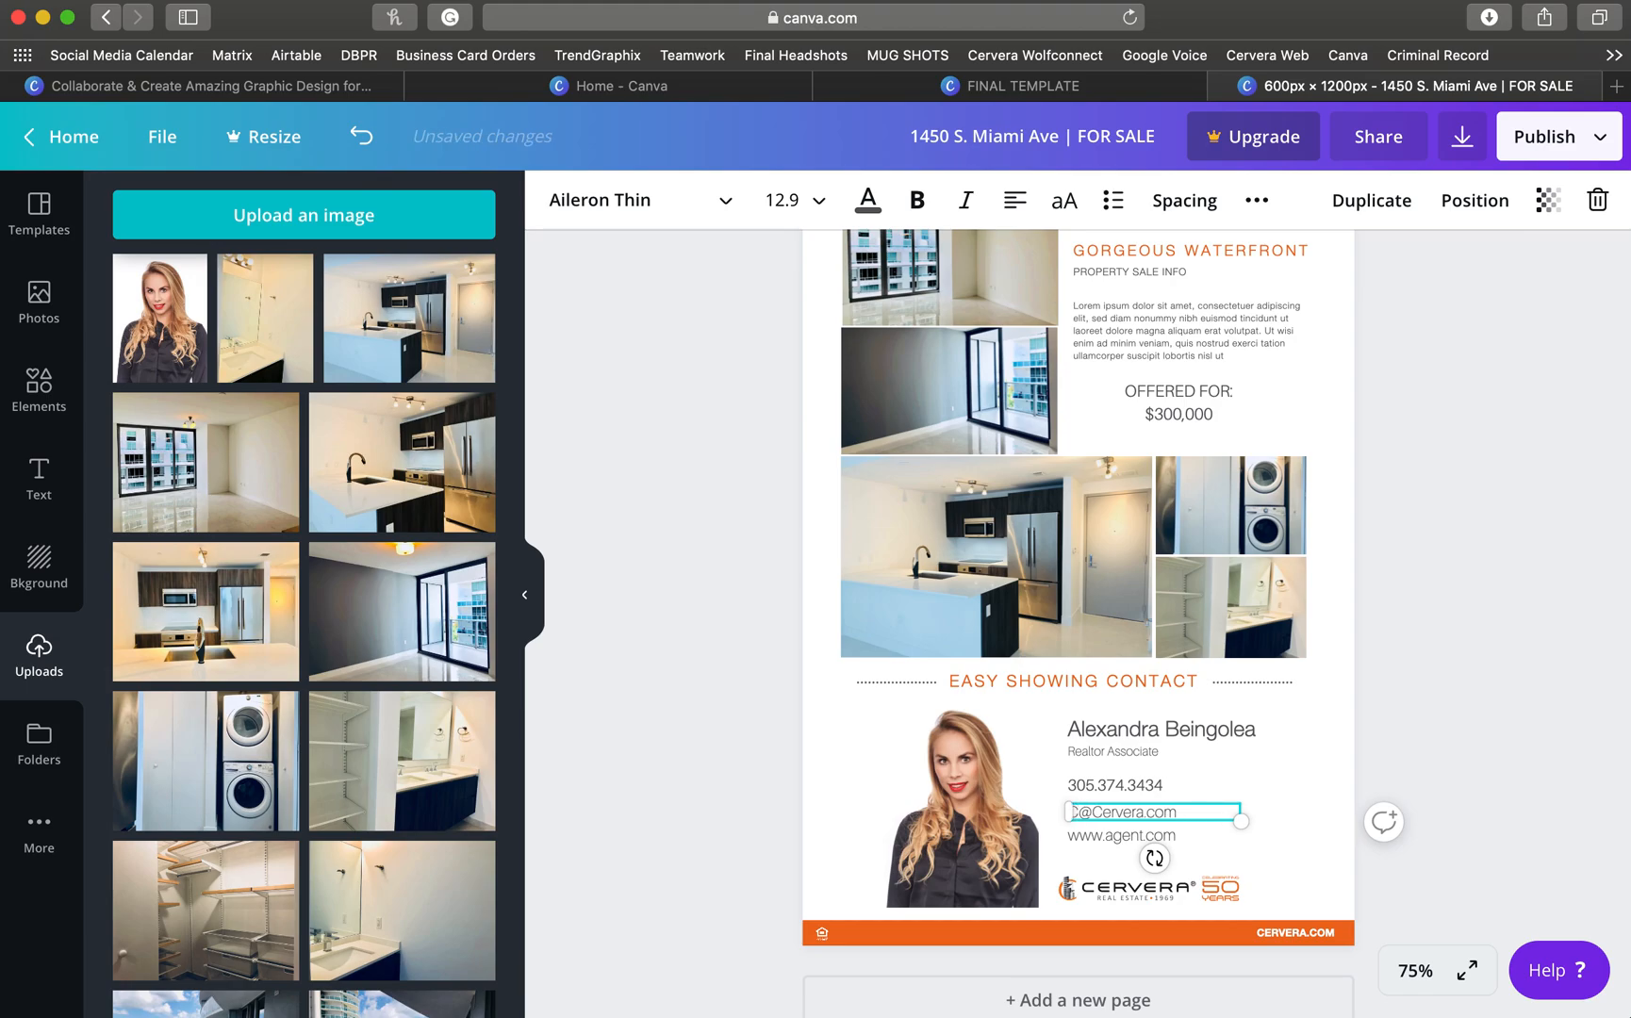
pyautogui.write('Careers')
pyautogui.doubleClick(1124, 836)
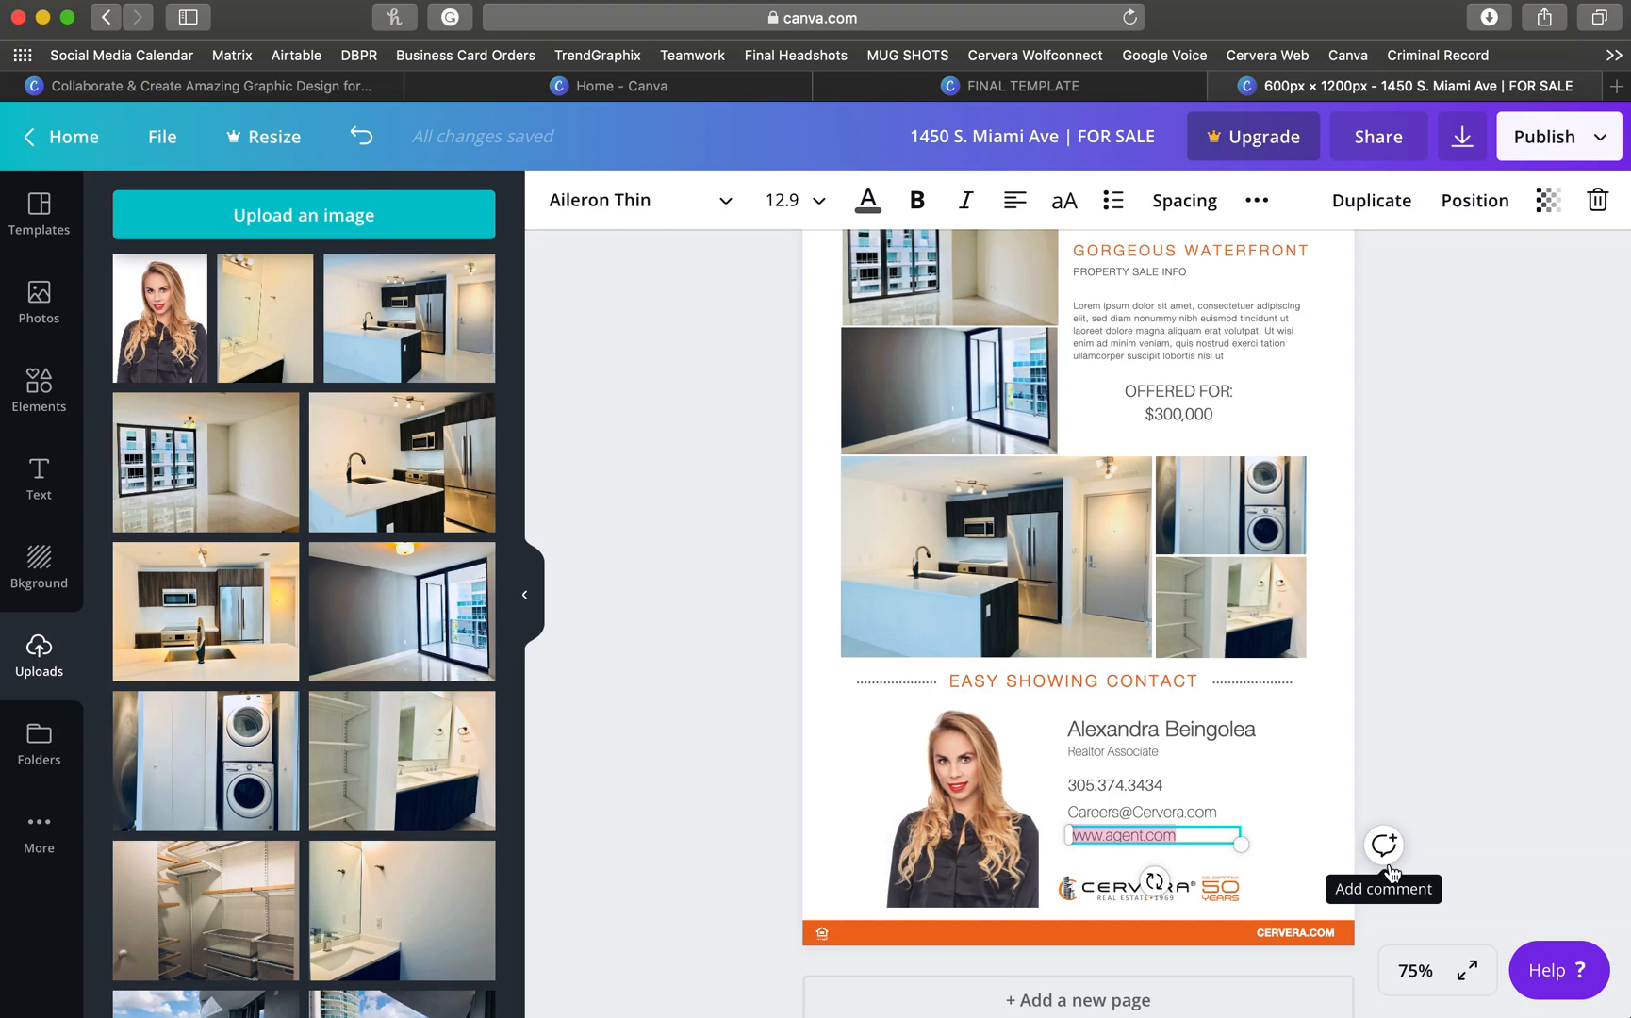
pyautogui.press('Left')
pyautogui.press('BackSpace')
pyautogui.press('BackSpace')
pyautogui.press('BackSpace')
pyautogui.press('BackSpace')
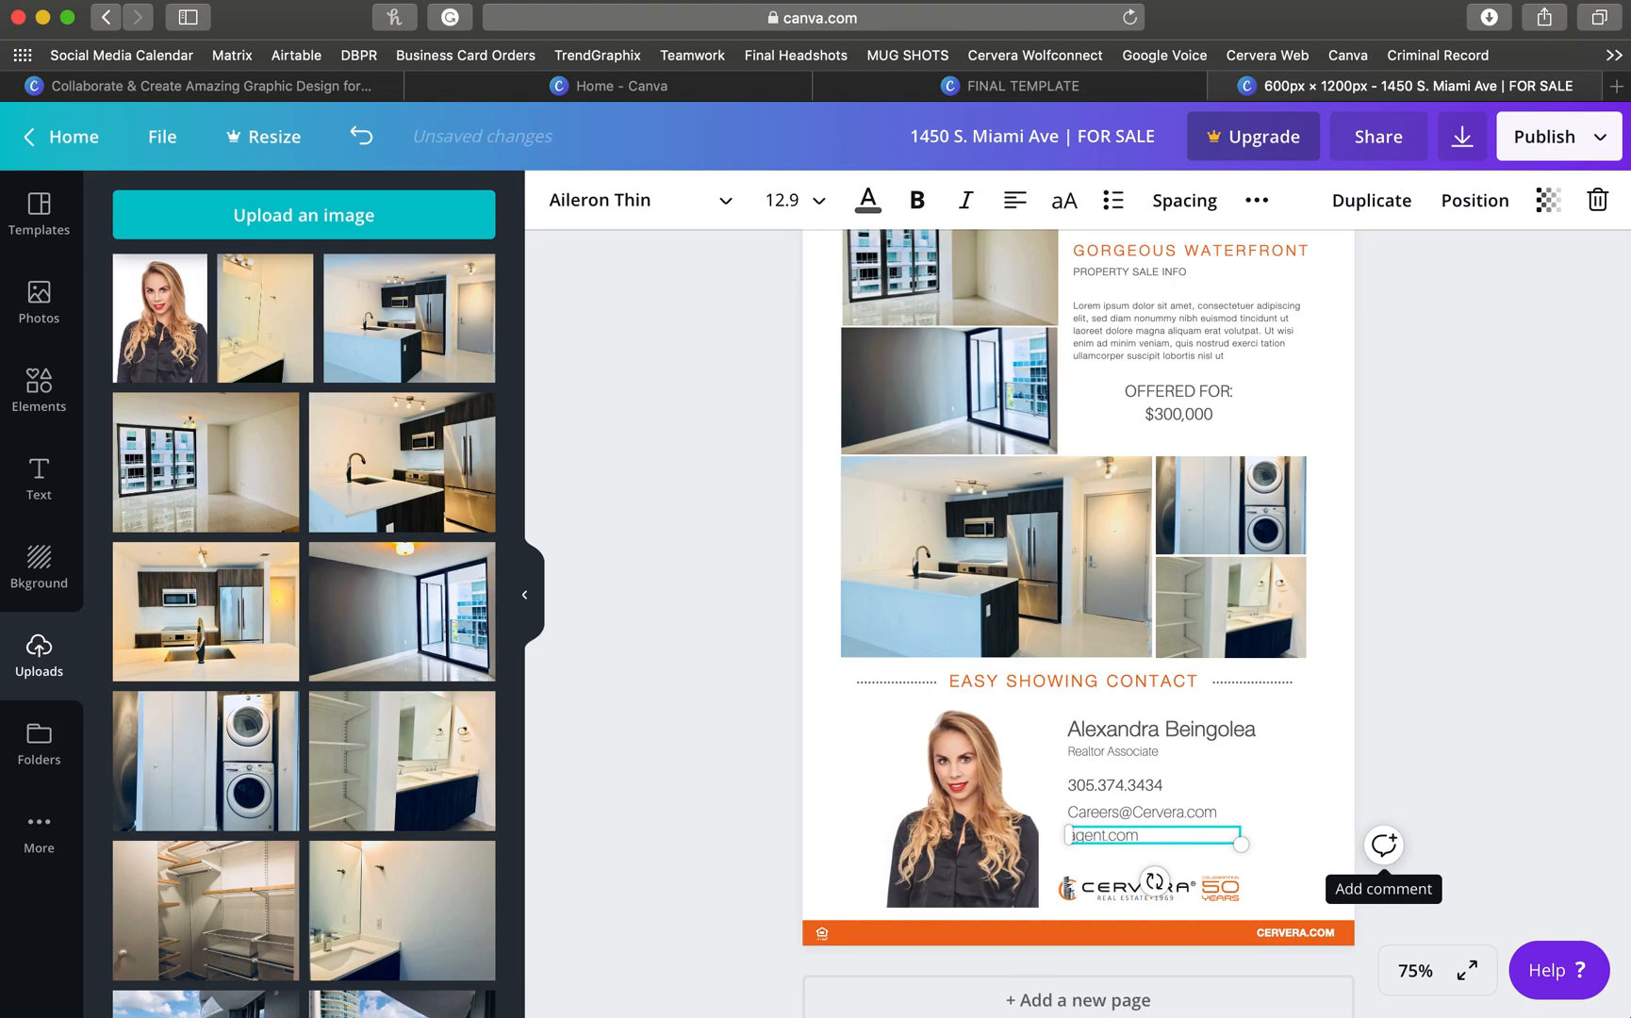
pyautogui.doubleClick(1093, 835)
pyautogui.write('Cervera.com')
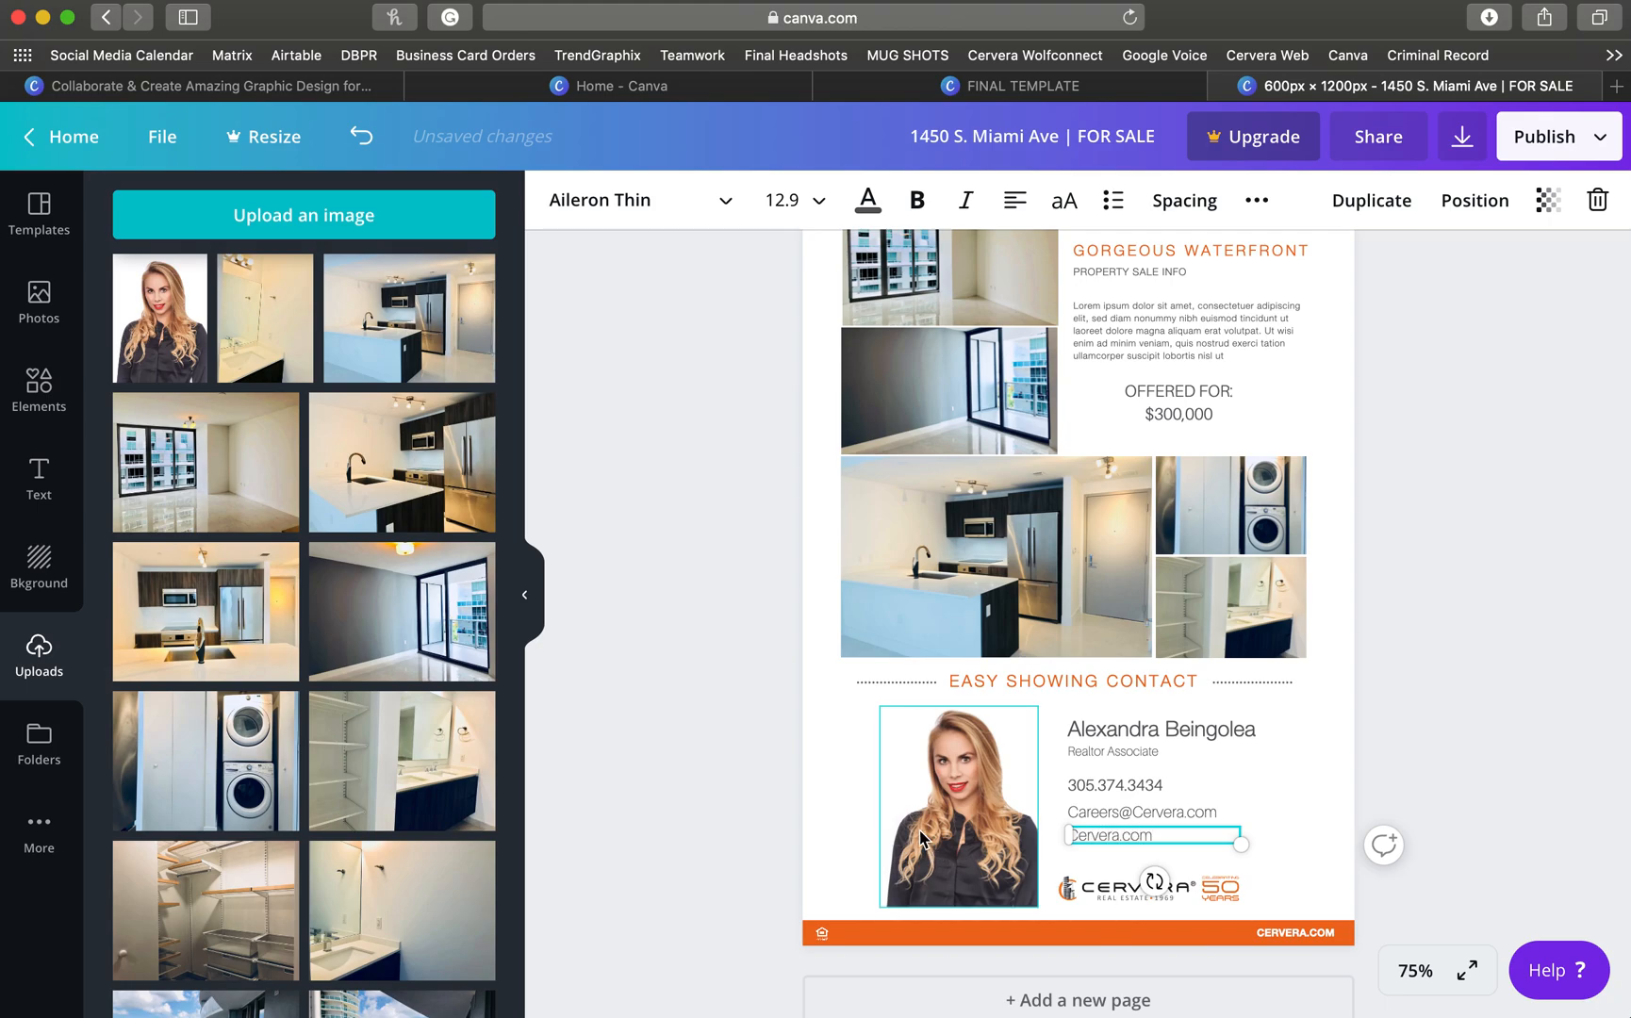
pyautogui.click(845, 765)
pyautogui.click(1491, 546)
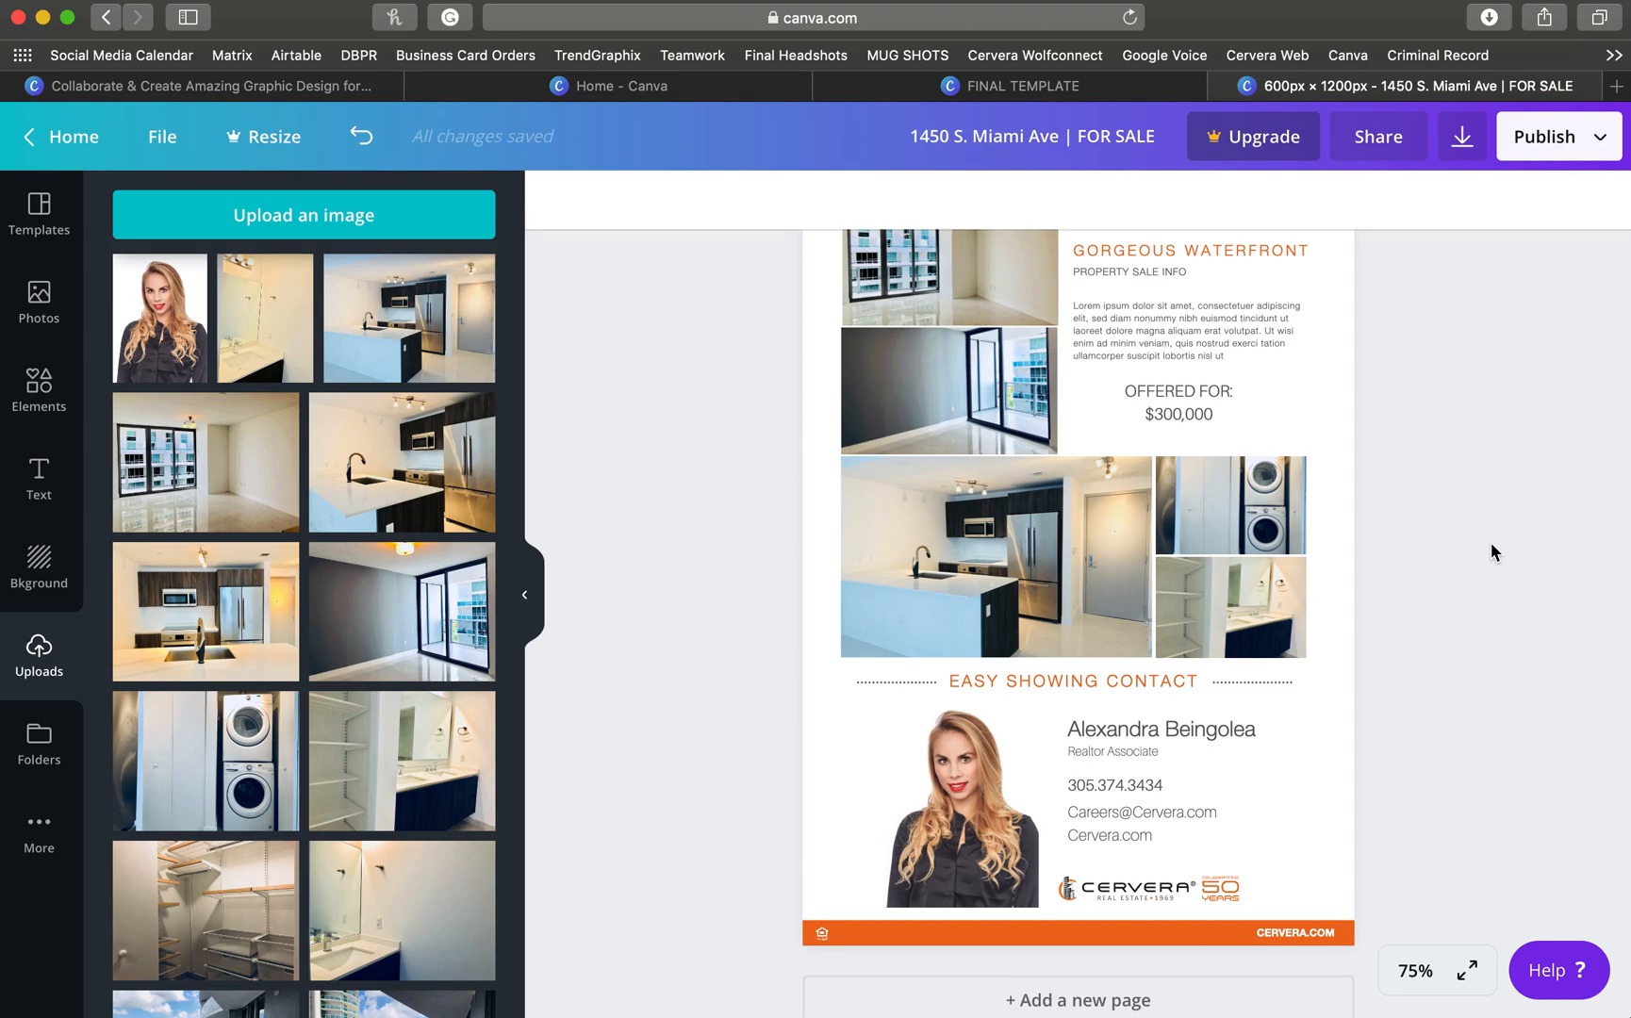
pyautogui.scroll(5, 1491, 544)
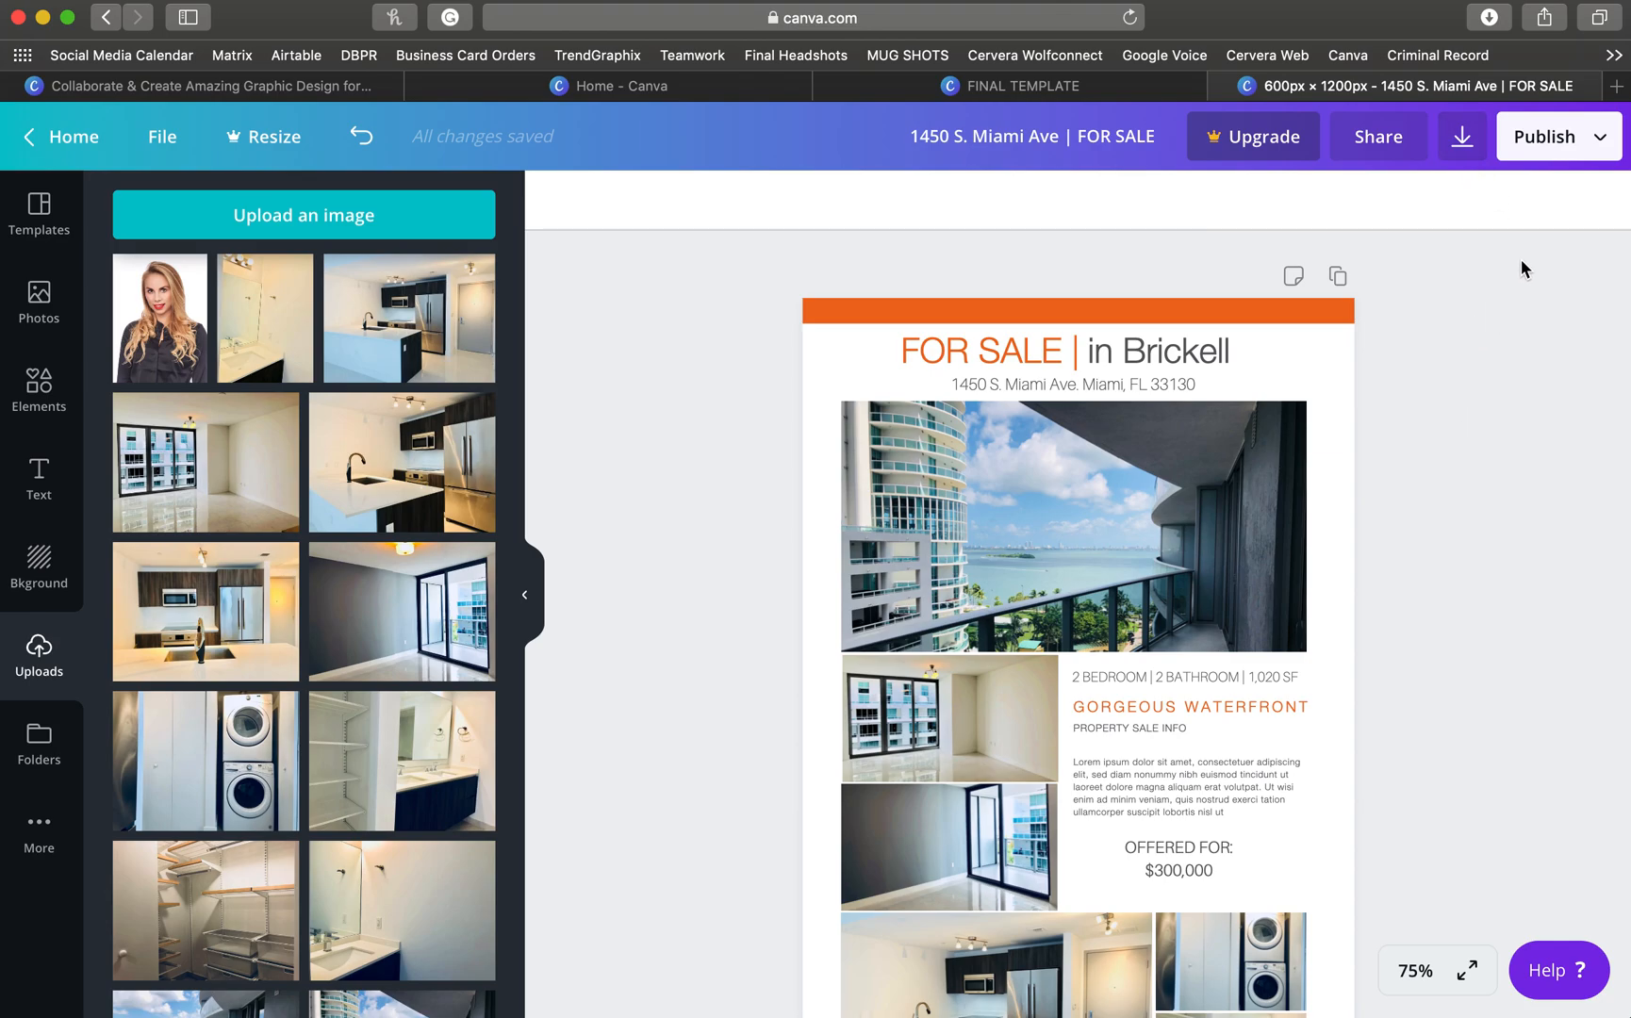
# - Download the flyer as a PDF Print file
pyautogui.click(1462, 139)
pyautogui.click(1476, 320)
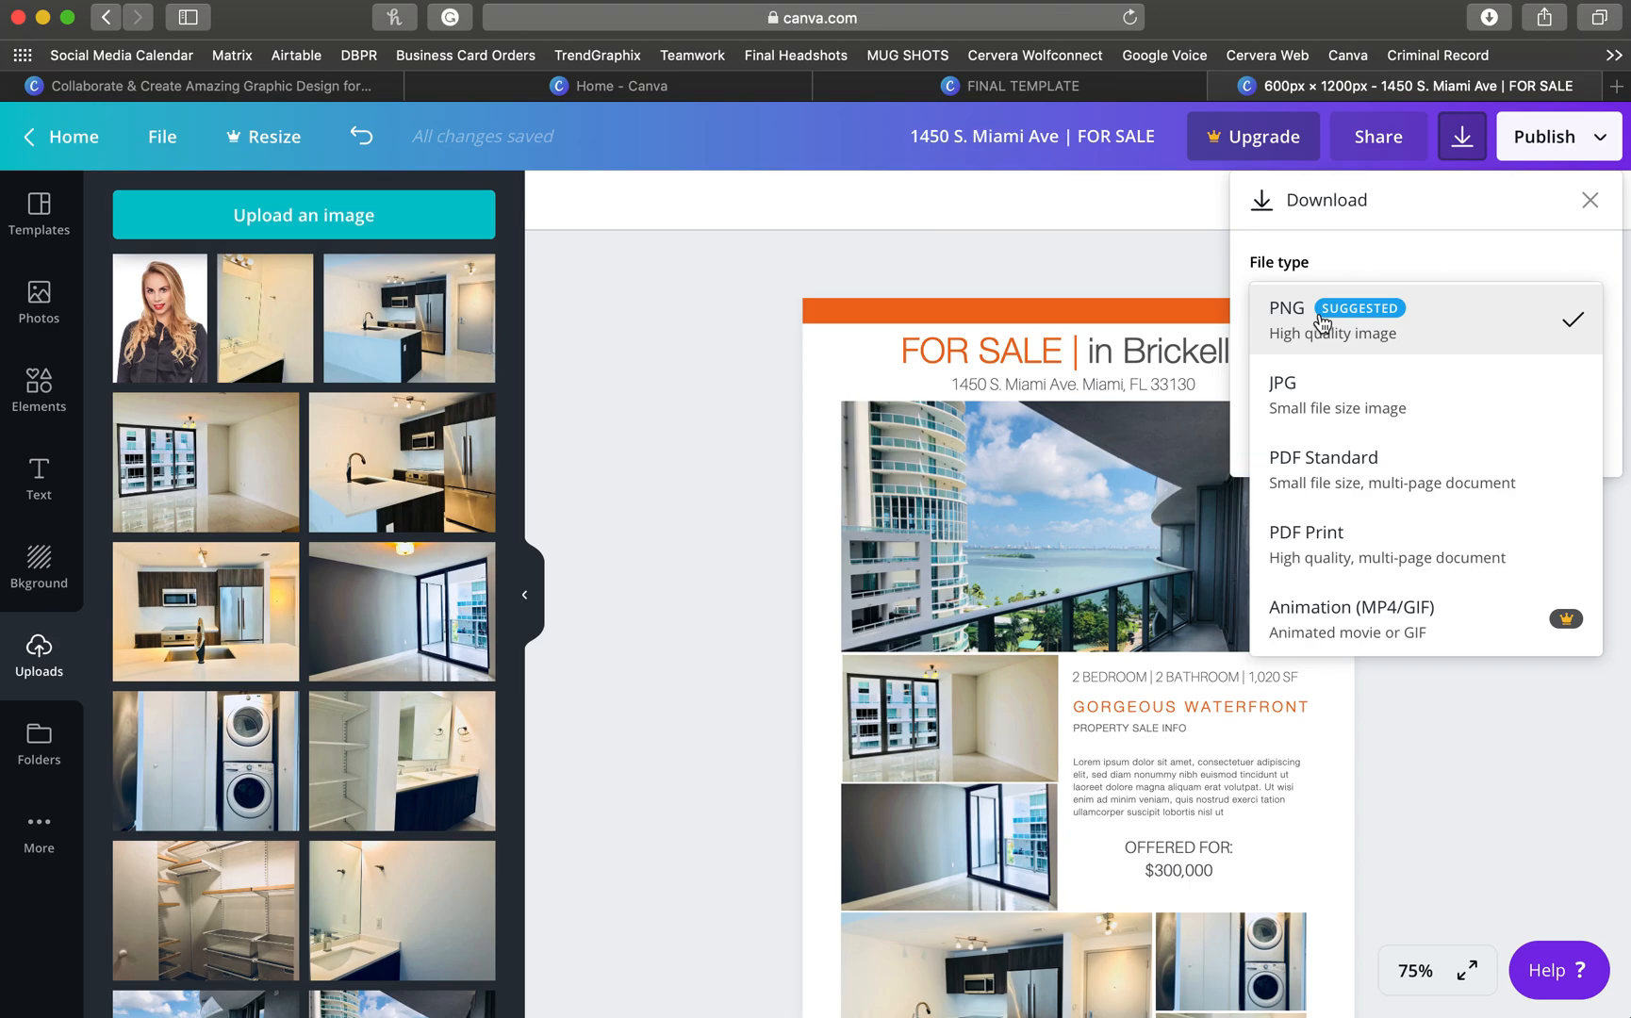
pyautogui.click(1336, 558)
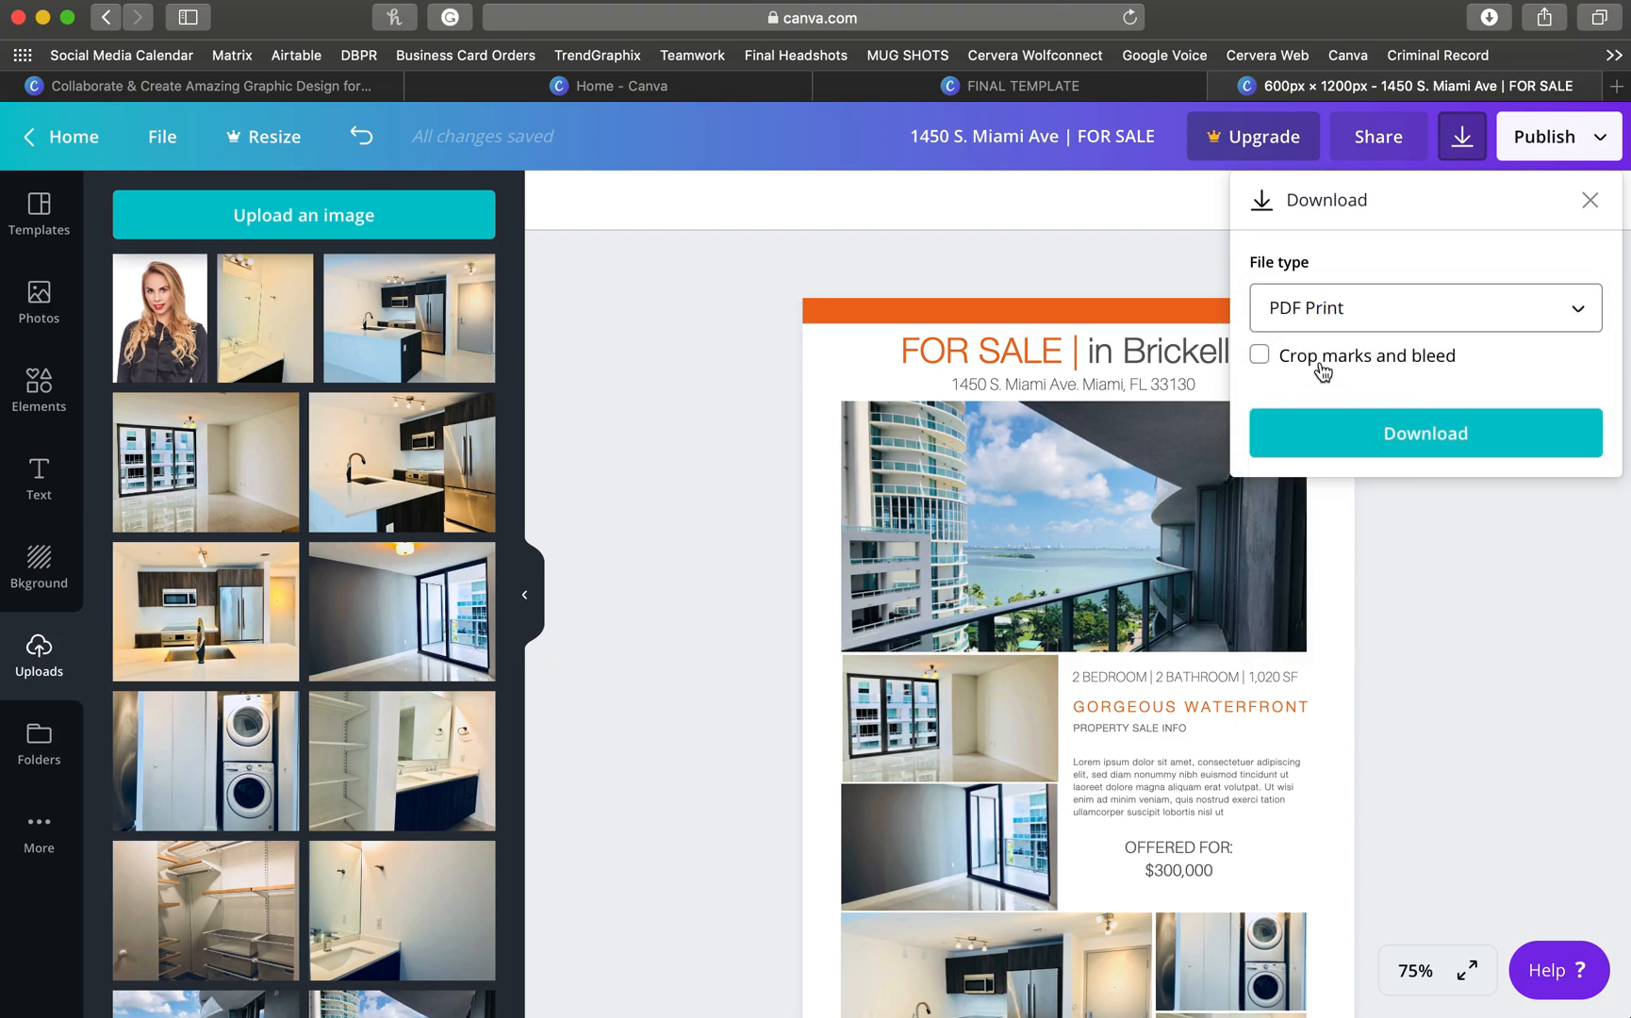
pyautogui.click(1425, 435)
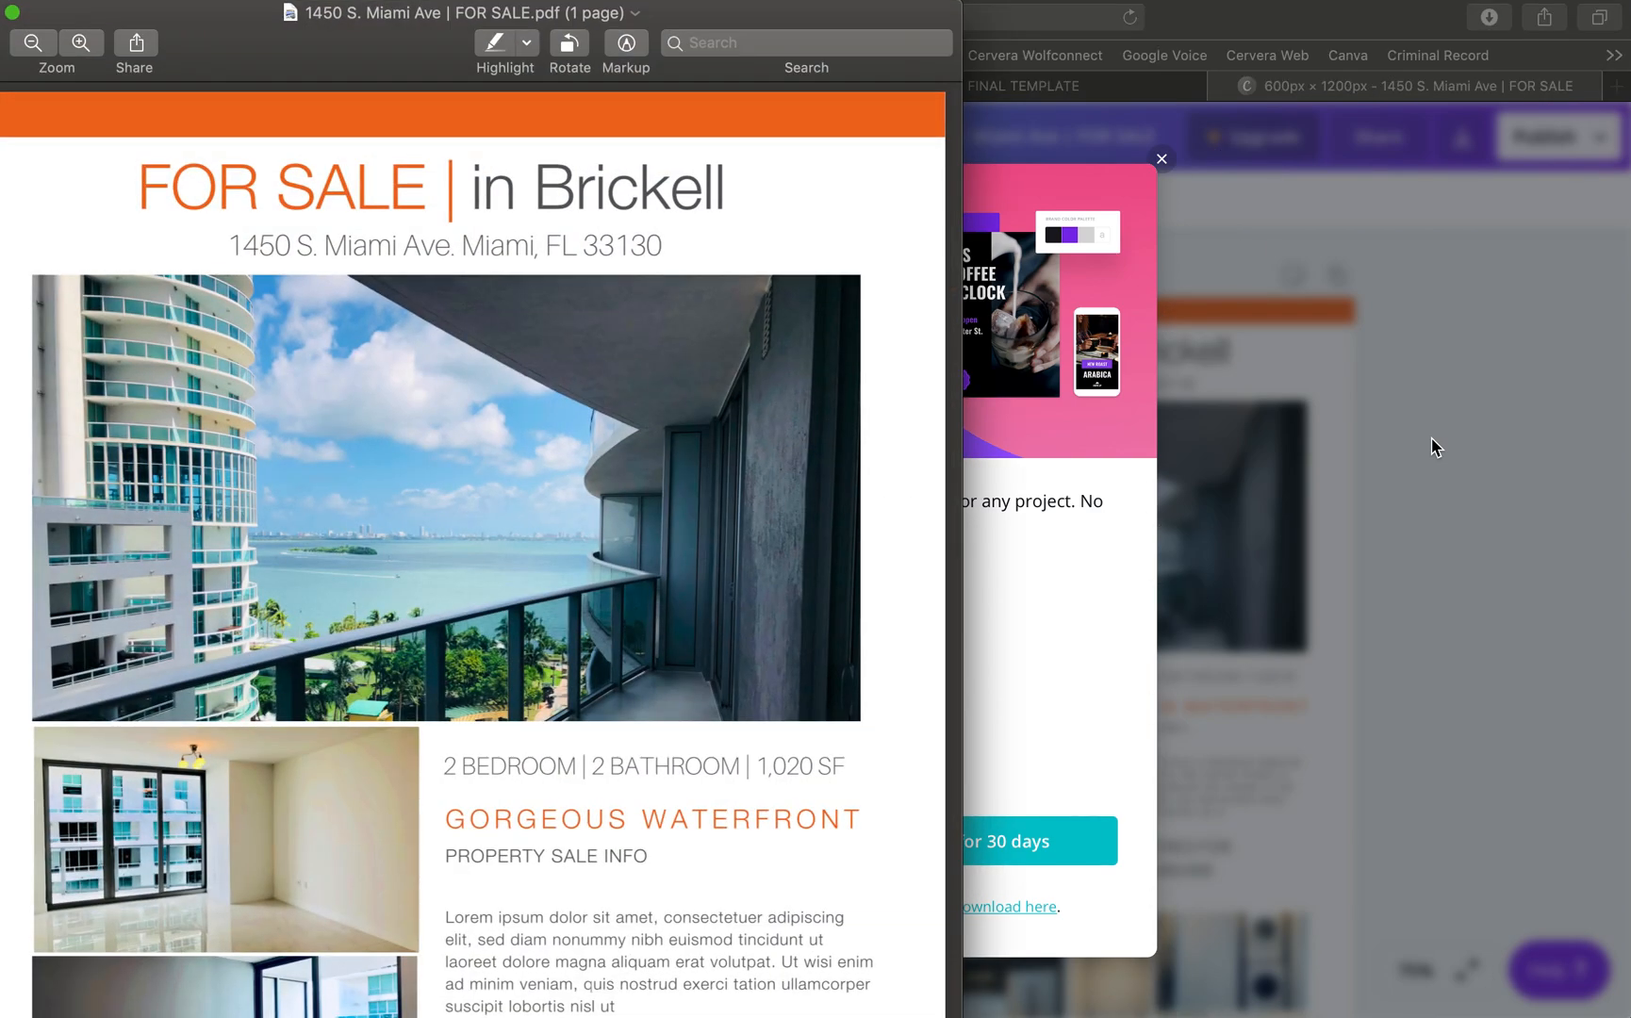
# - Centre the Preview window and scroll through the exported flyer PDF to check it
pyautogui.moveTo(668, 11); pyautogui.dragTo(974, 8)
pyautogui.scroll(-3, 966, 273)
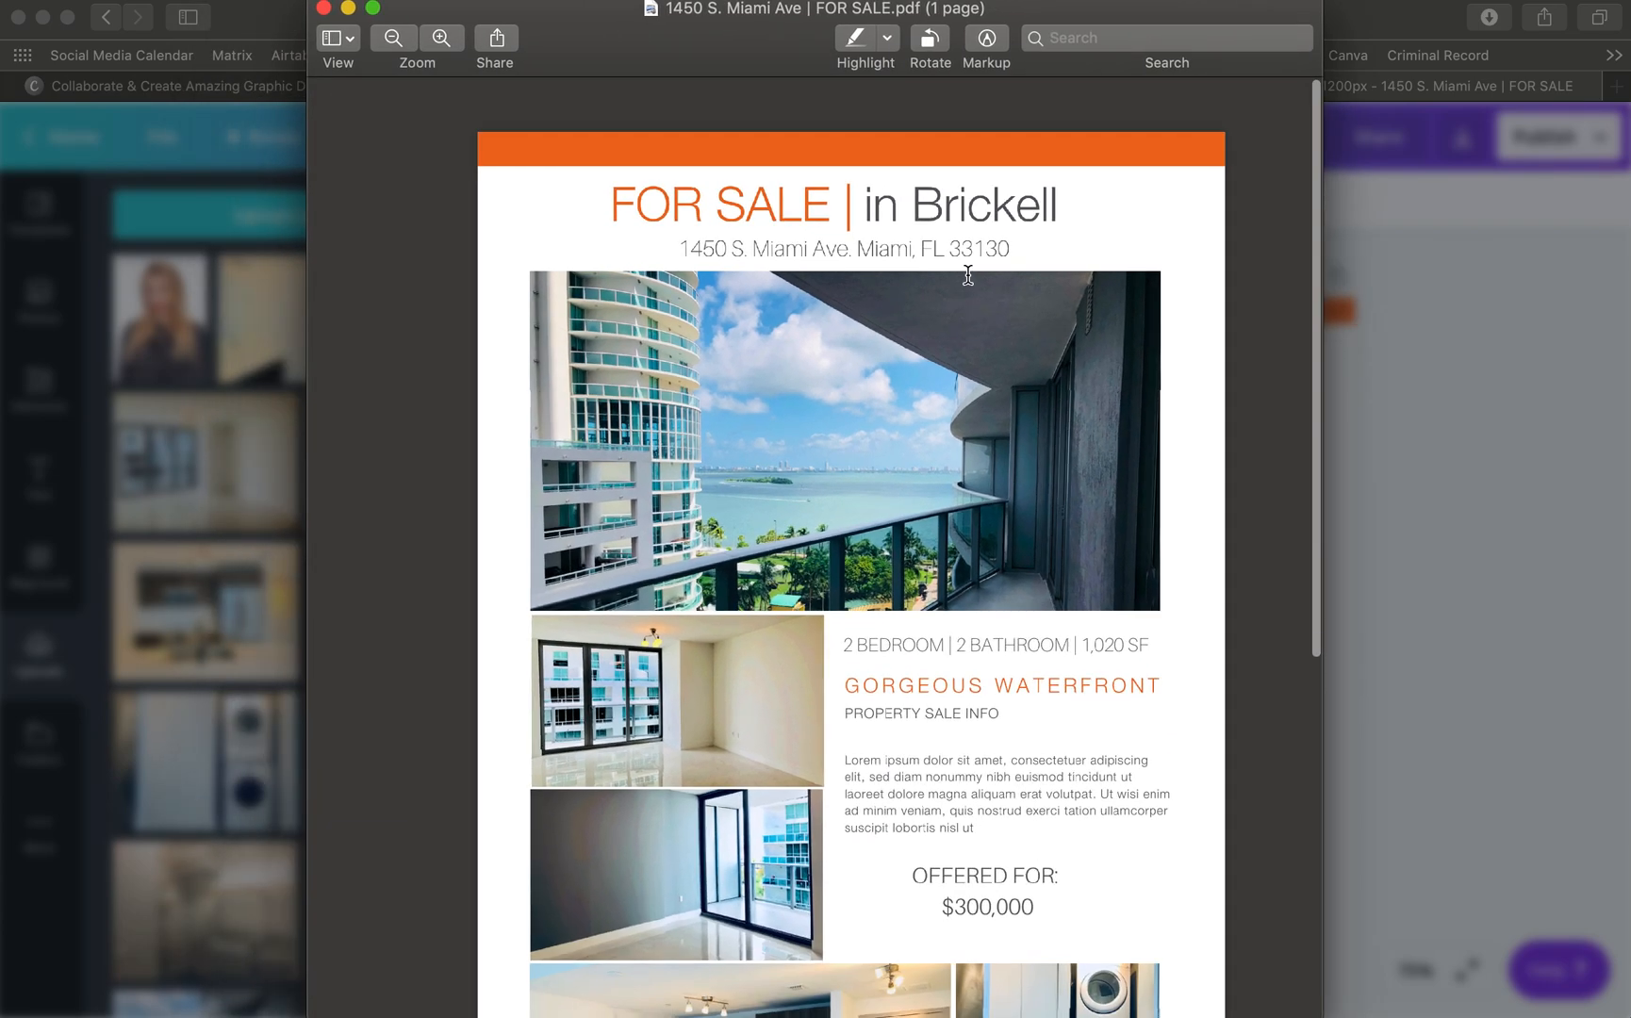
pyautogui.scroll(-10, 973, 351)
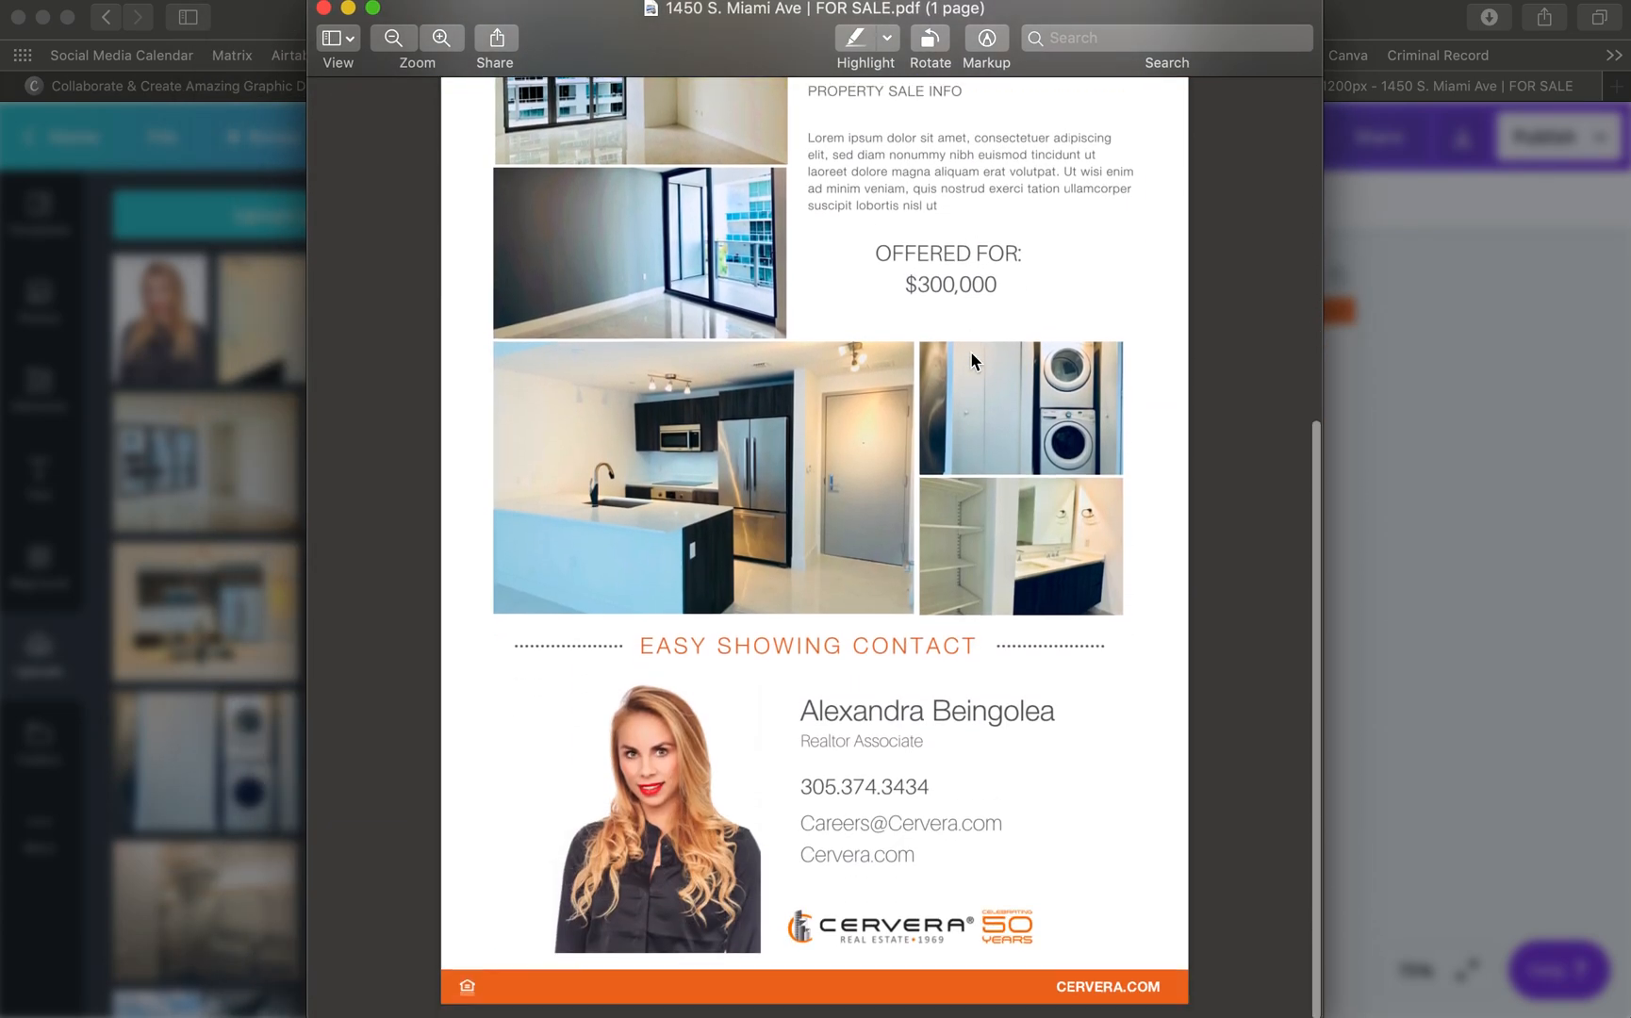
pyautogui.scroll(8, 970, 351)
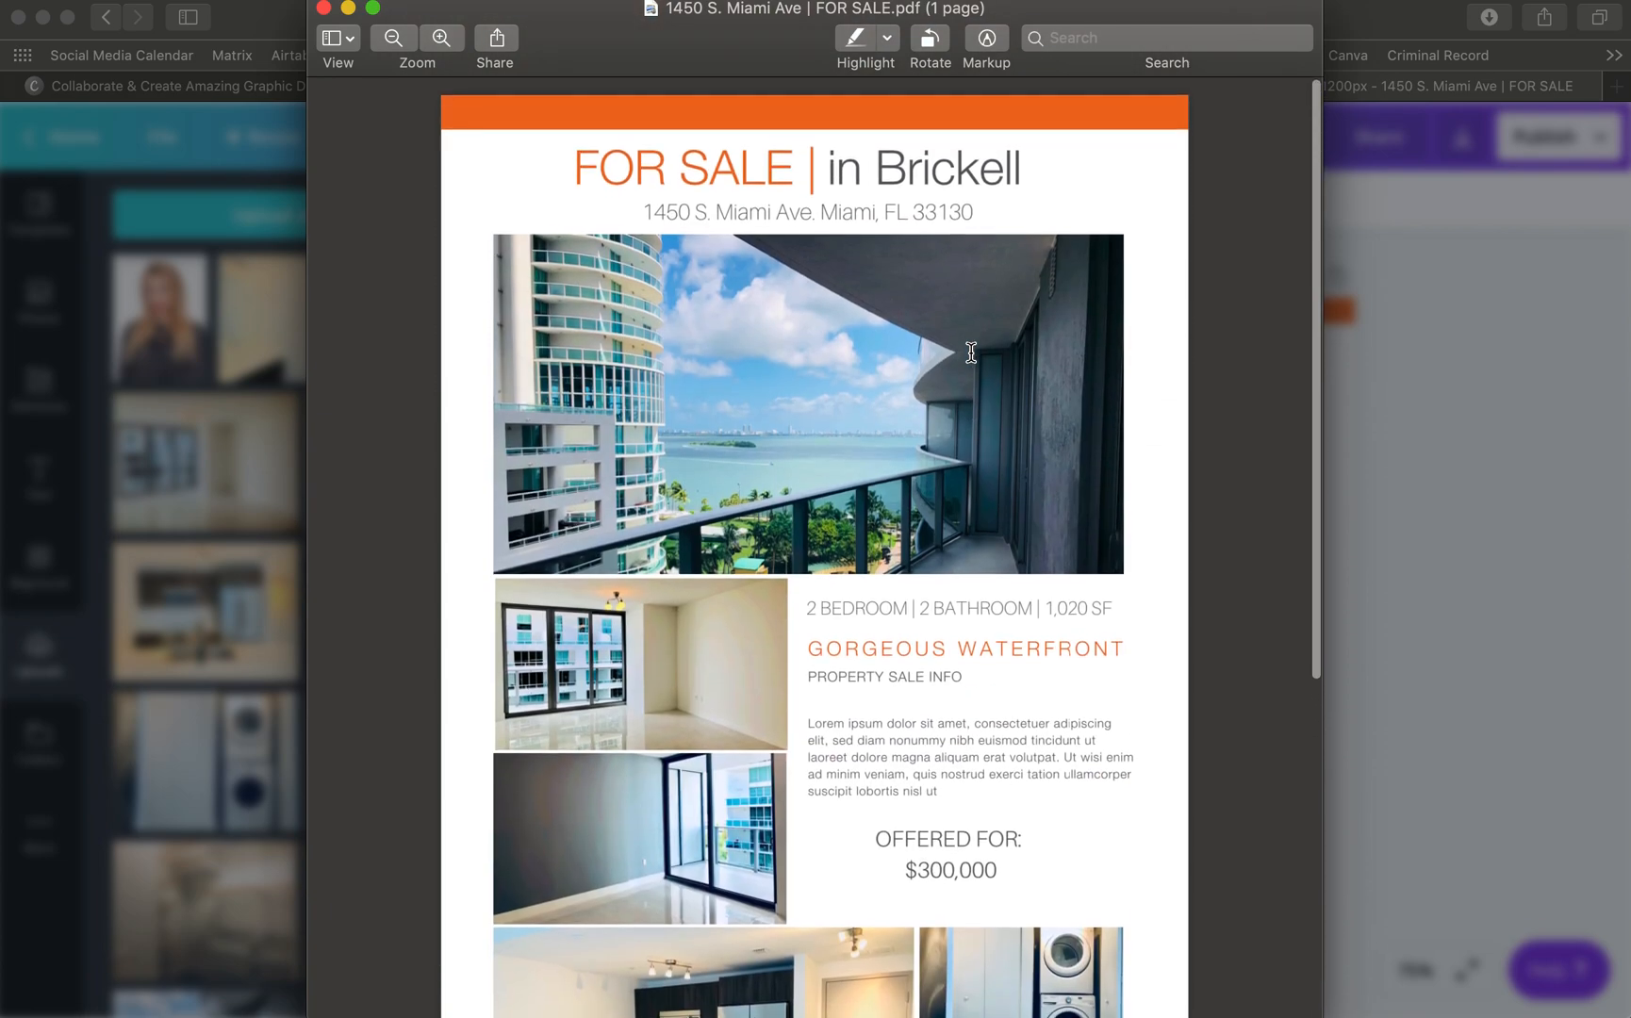